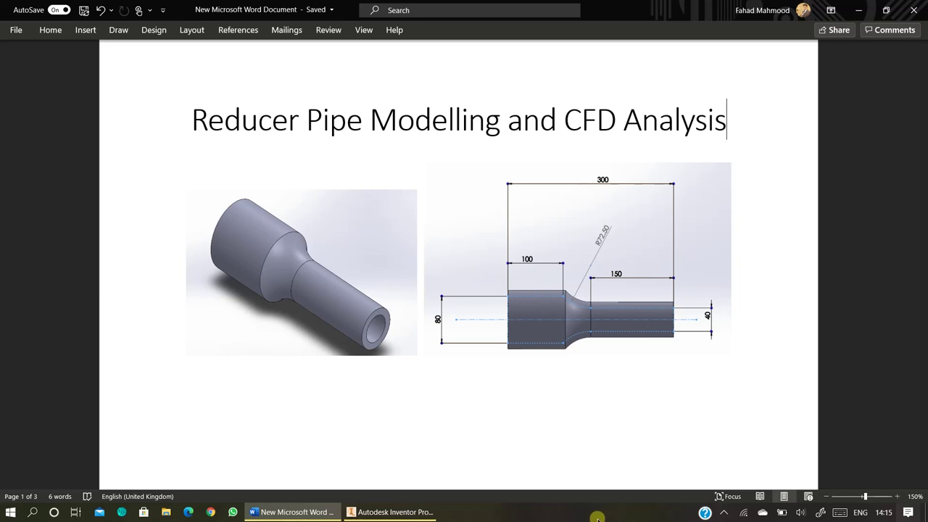
Switch to Autodesk Inventor, create a new part and start a 2D sketch on the XY plane.
click(421, 513)
click(549, 122)
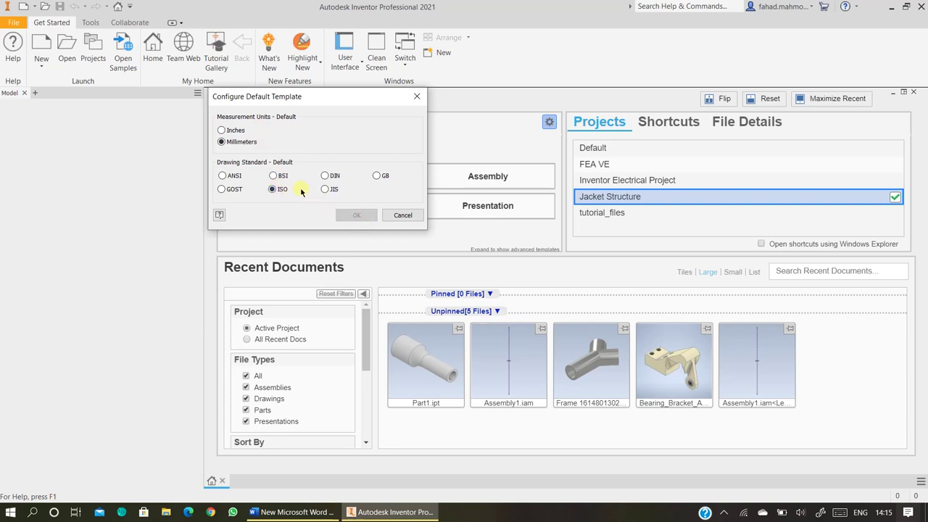
click(403, 216)
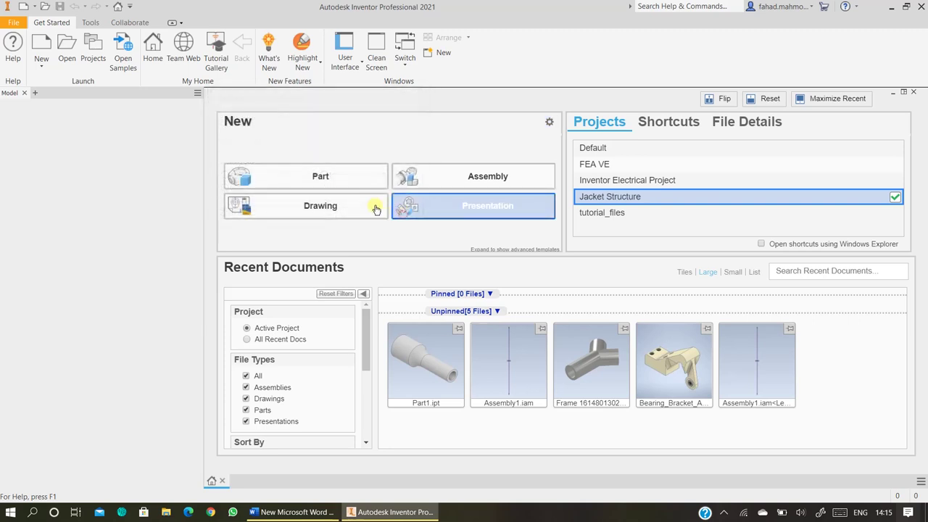
click(308, 179)
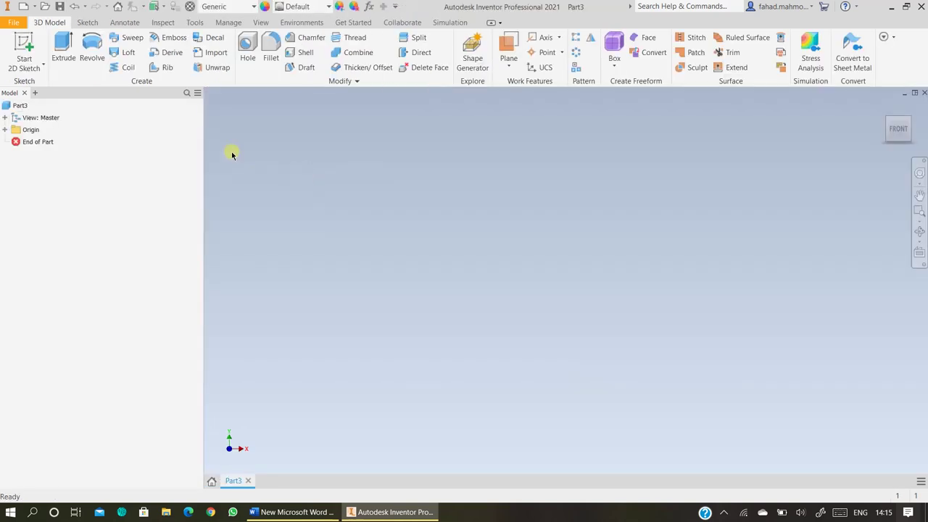
click(17, 47)
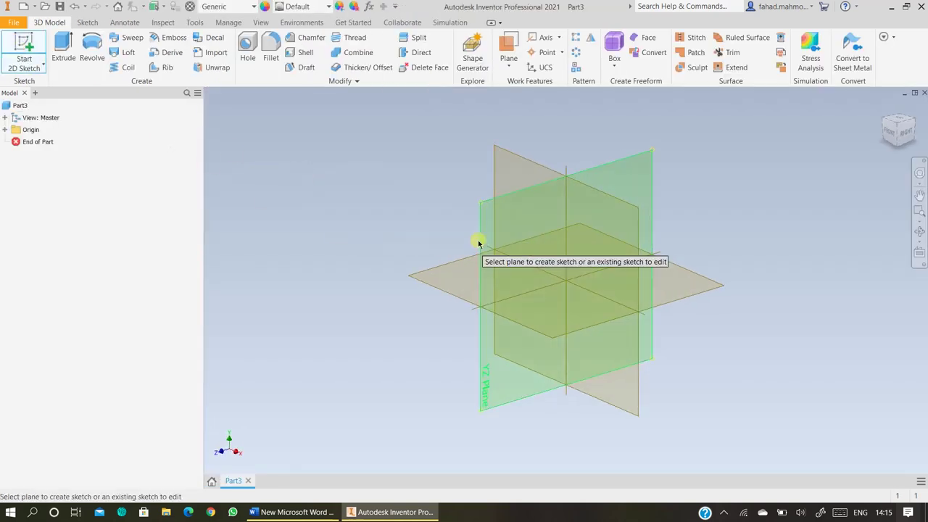
click(584, 225)
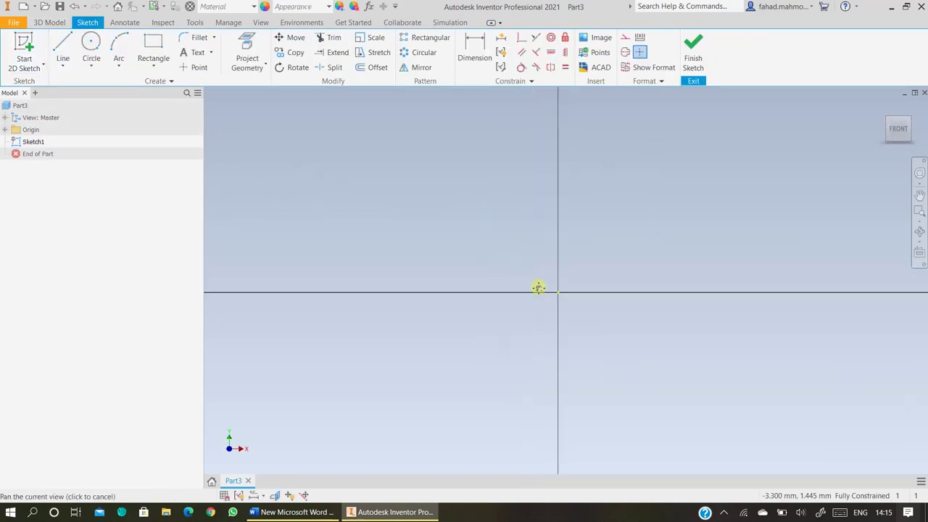
Sketch a closed stepped profile on the horizontal axis, about 1858 mm long, 388 mm high at its left end and 172 mm at its right.
click(63, 46)
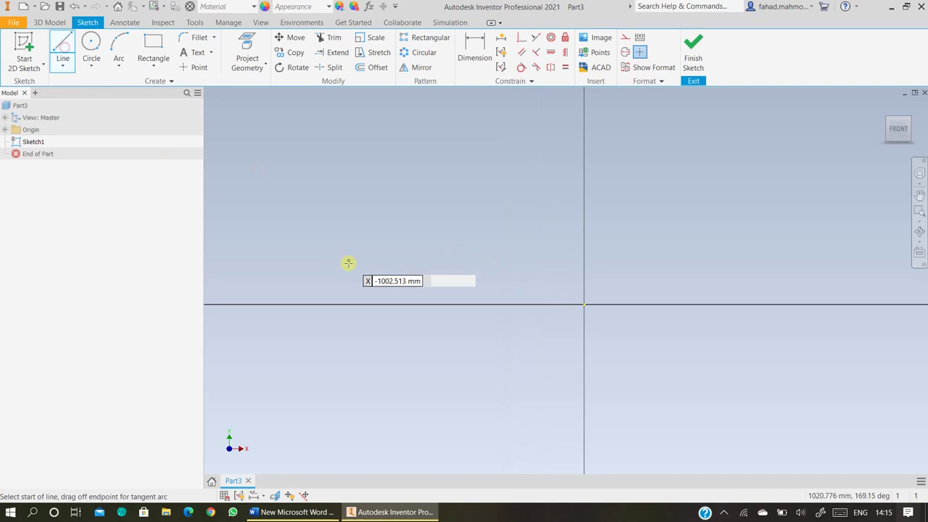
click(332, 304)
click(334, 213)
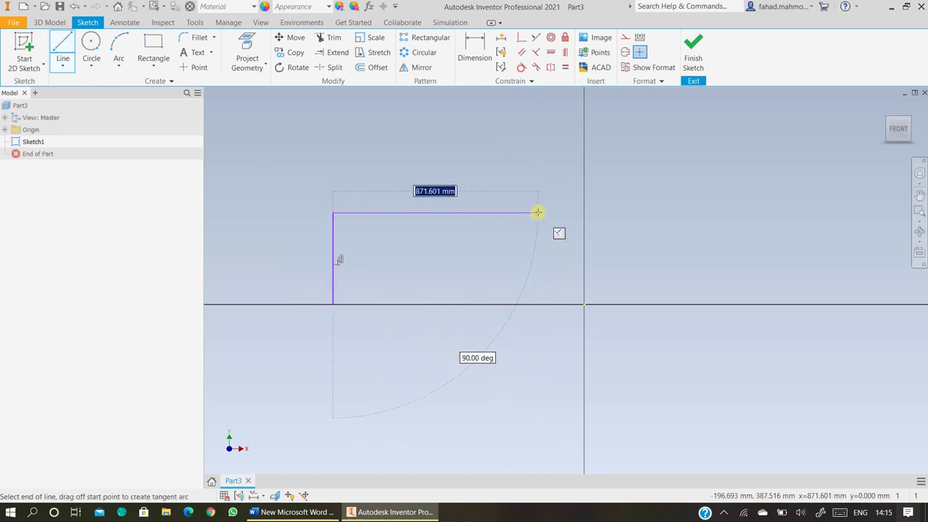
click(538, 212)
click(538, 264)
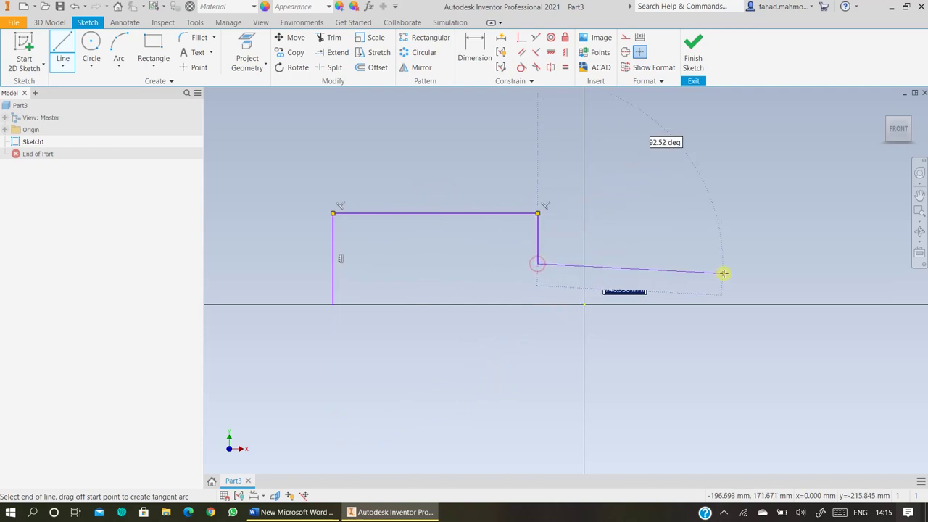
click(769, 264)
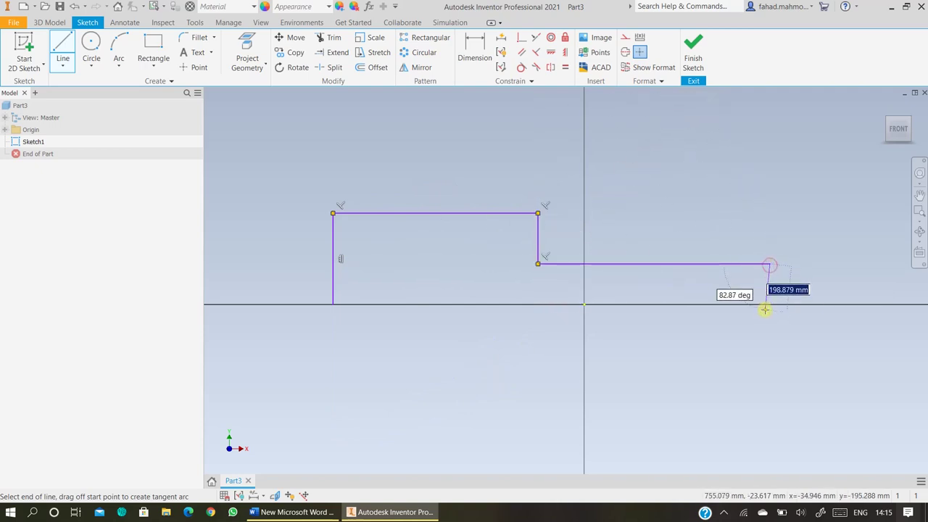
click(770, 305)
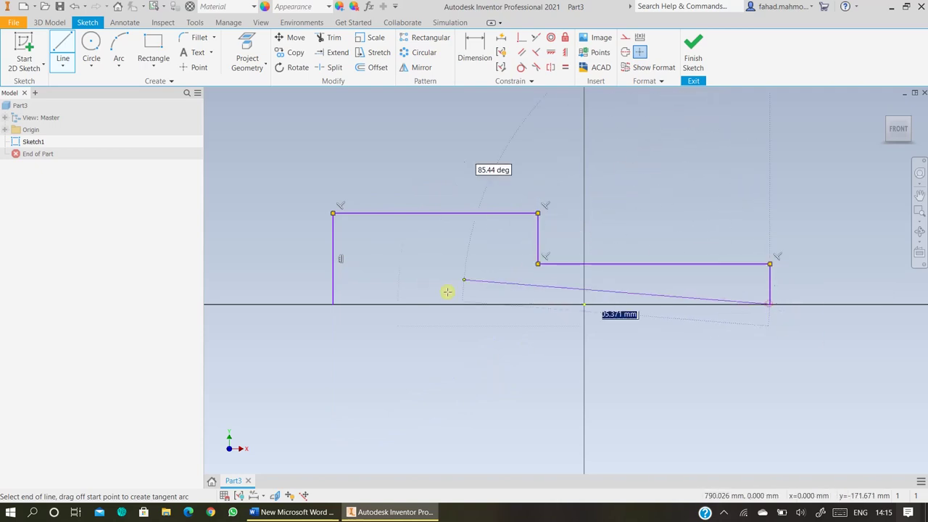
click(333, 304)
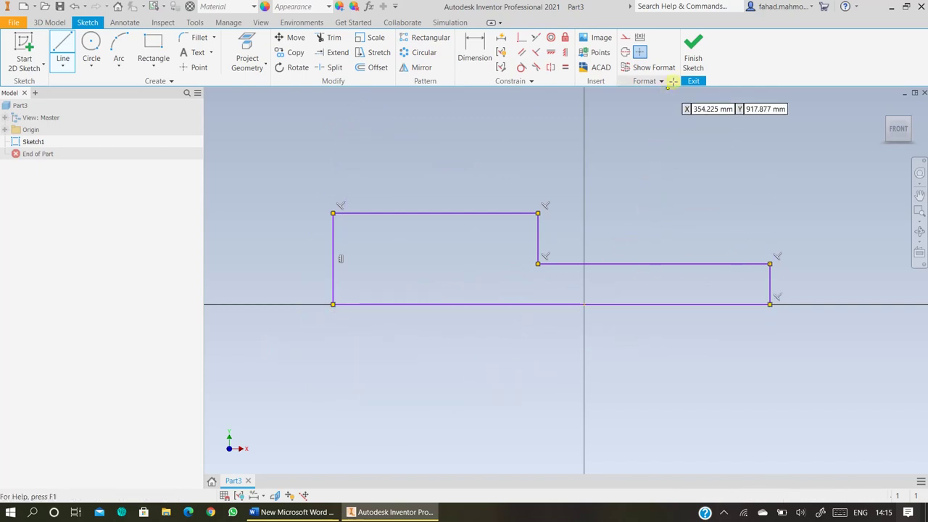
Check the large-end diameter in the Word reference drawing and dimension the profile's left vertical edge in Inventor at 40 mm.
click(319, 512)
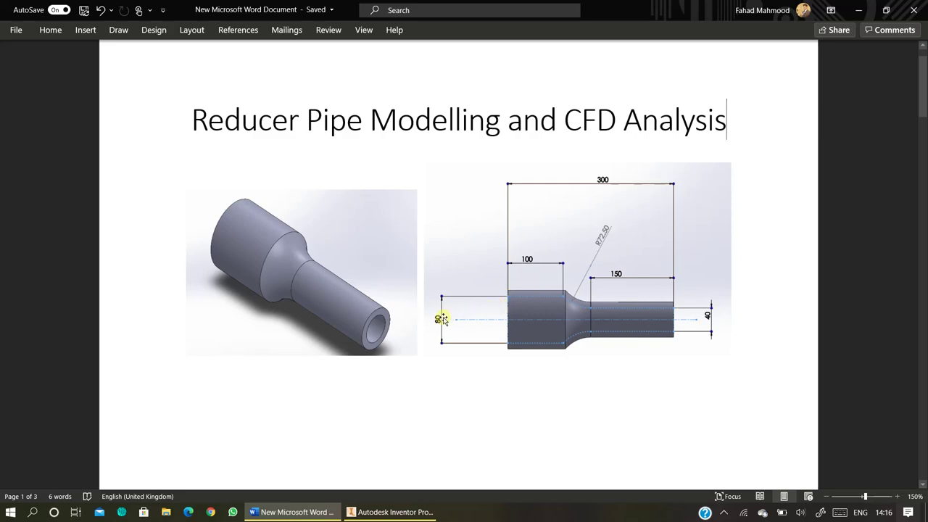
click(409, 510)
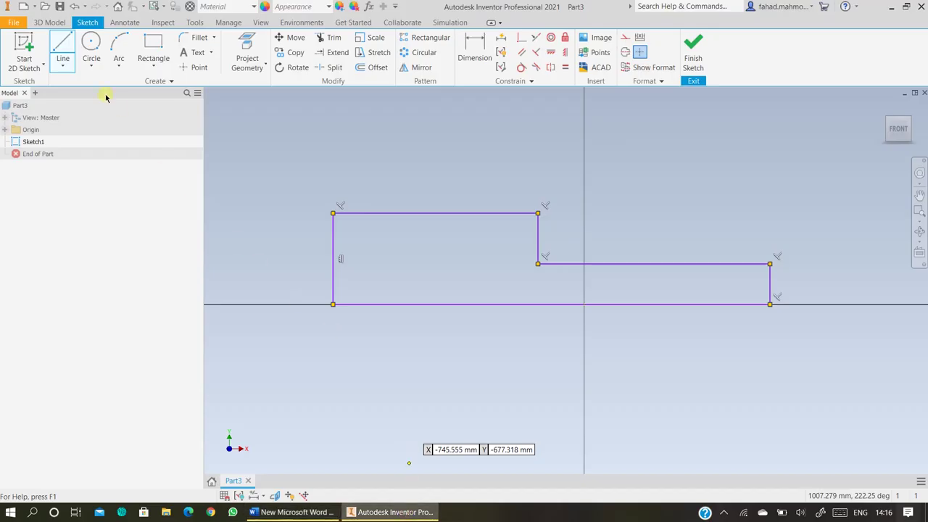
click(475, 47)
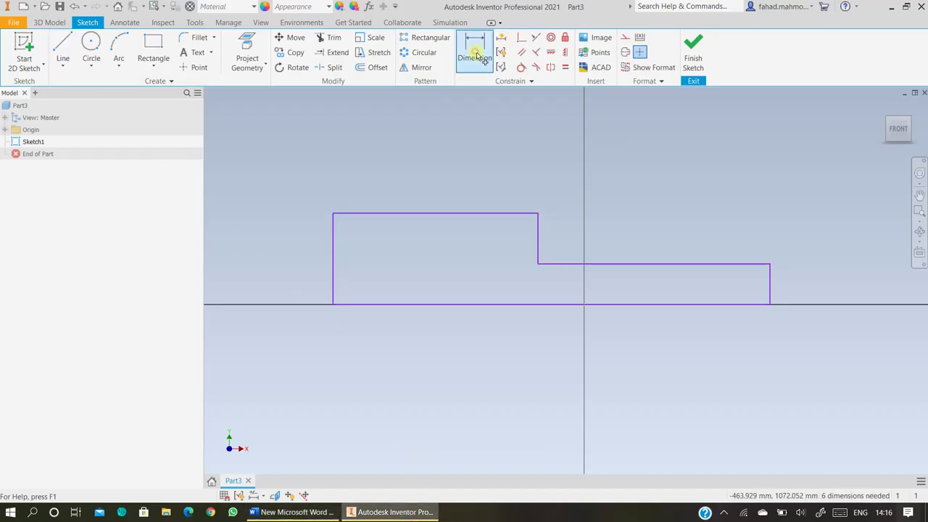
click(331, 252)
click(303, 261)
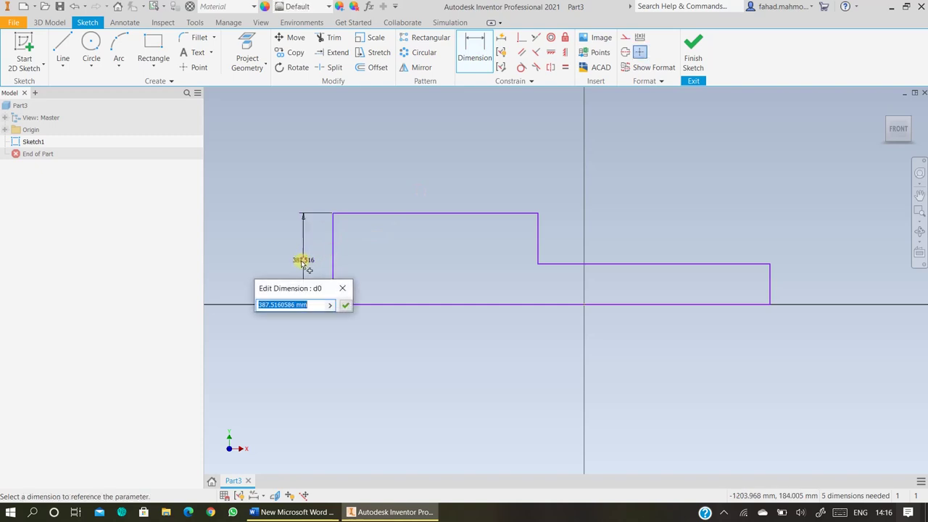
text(4)
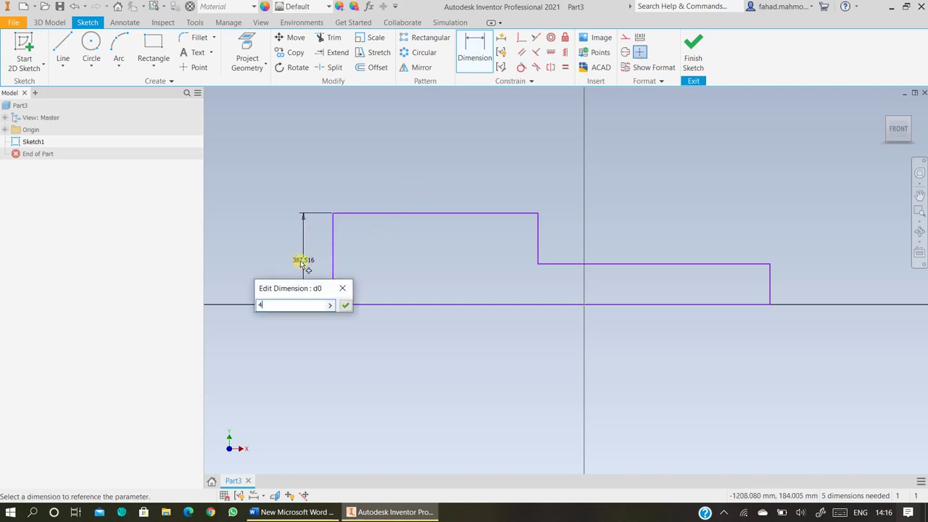
key(Return)
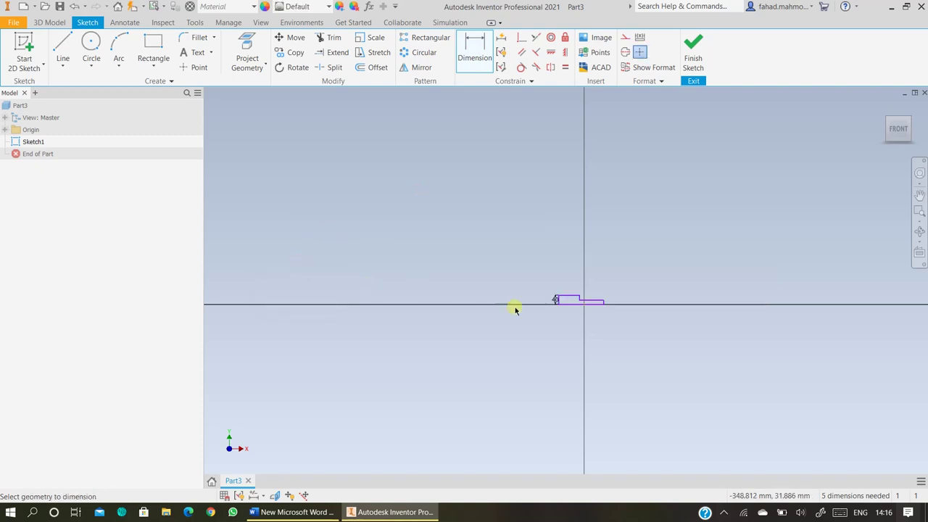
Check the small-end diameter in the Word reference drawing and dimension the profile's right vertical edge in Inventor at 20 mm.
scroll(591, 314, up, 2)
scroll(573, 297, up, 4)
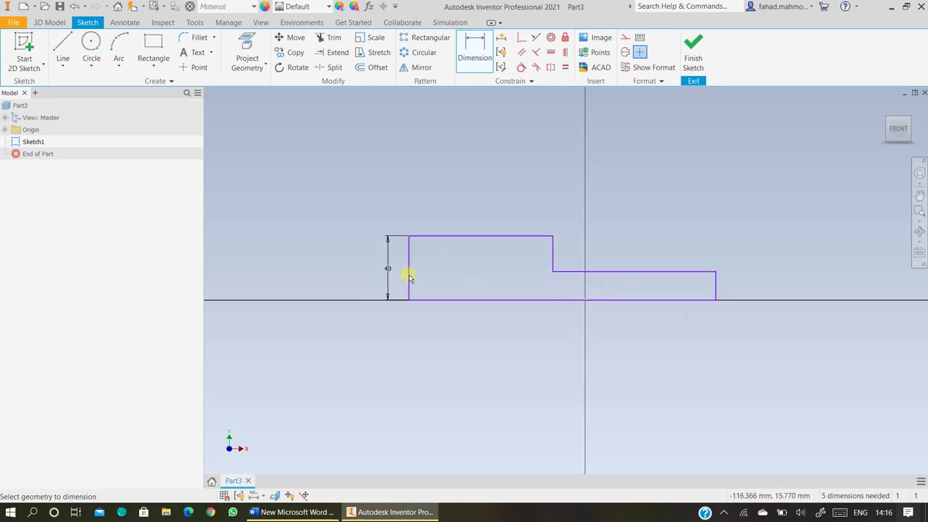
click(311, 512)
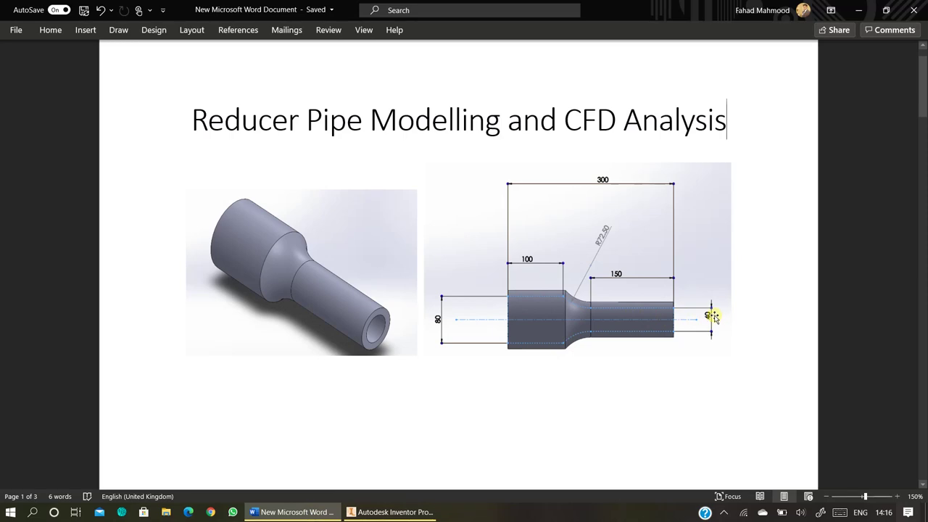
click(421, 511)
click(716, 283)
click(750, 288)
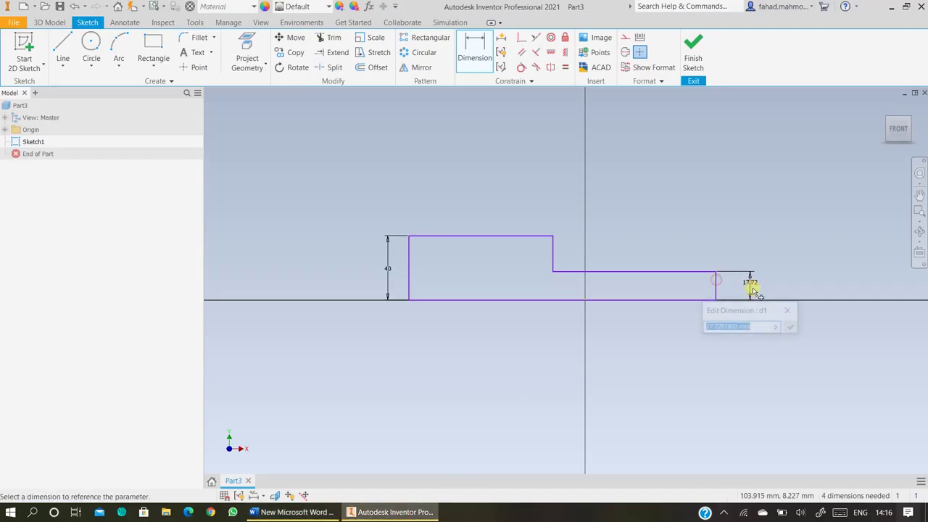
text(20)
key(Return)
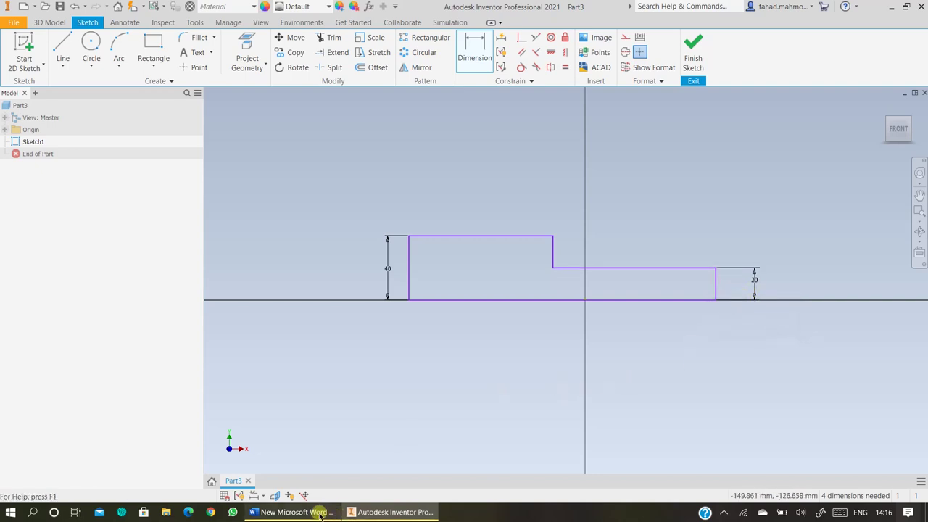
Check the overall length in the Word reference drawing and dimension the profile's bottom edge in Inventor at 300 mm.
click(294, 512)
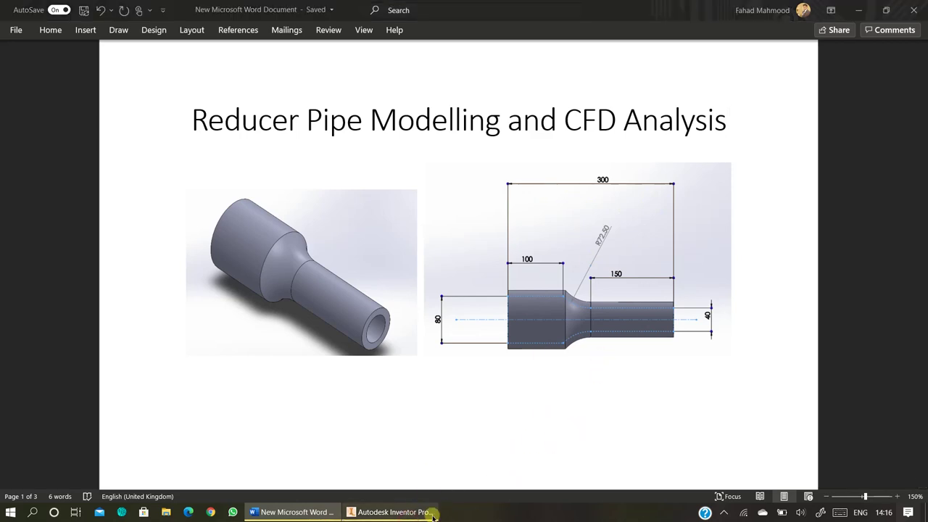
click(391, 512)
click(606, 300)
click(605, 334)
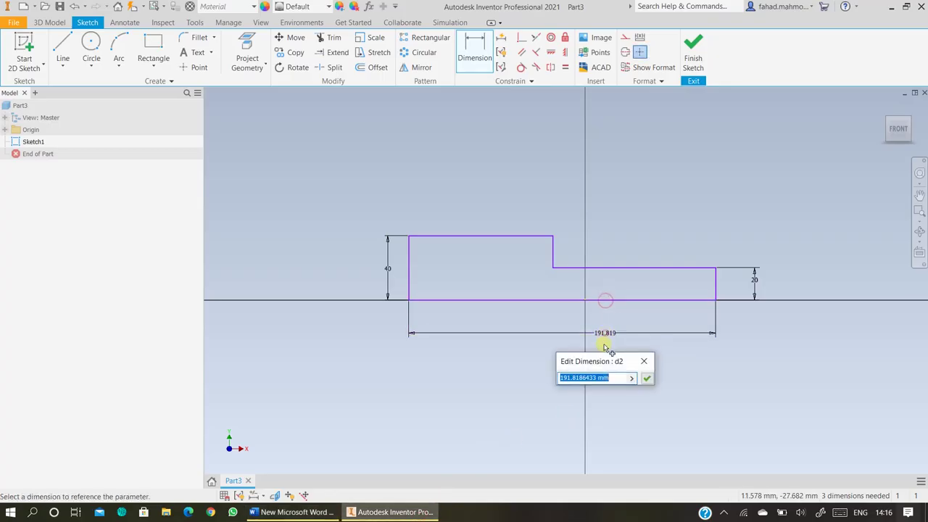
text(300)
key(Return)
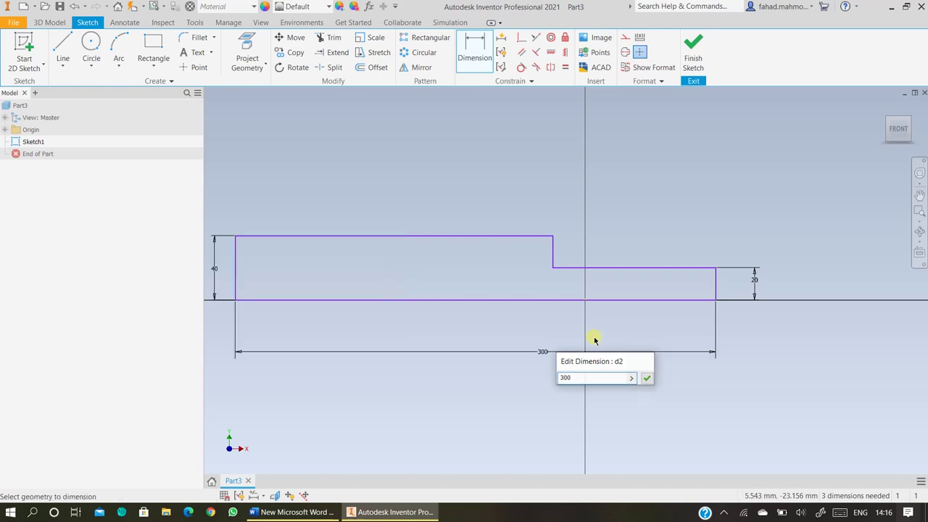
Check the narrow section's length in the Word reference drawing and dimension the profile's lower horizontal step edge in Inventor at 150 mm.
scroll(524, 381, up, 2)
click(294, 512)
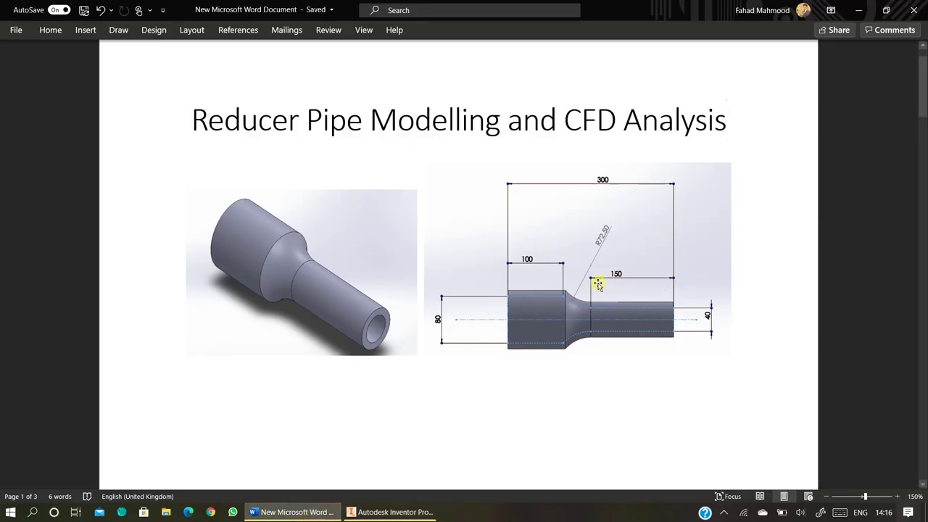
click(392, 512)
click(617, 312)
click(617, 303)
text(150)
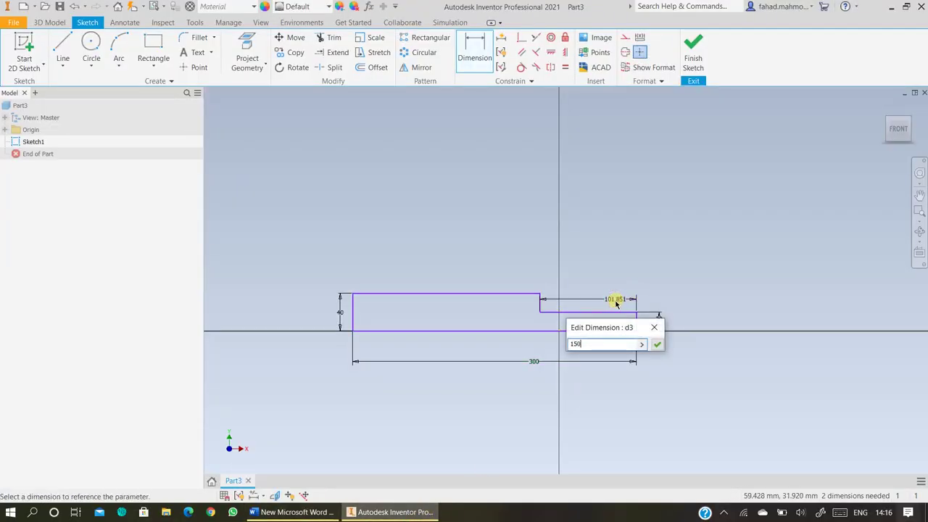
key(Return)
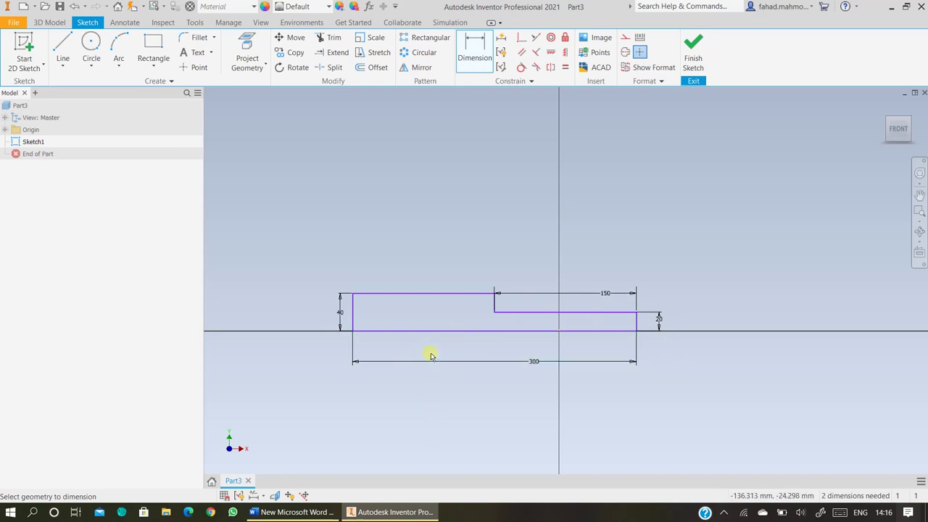
Delete the profile's upper horizontal edge and the short vertical step edge, leaving the outline open between the two sections.
scroll(422, 324, up, 4)
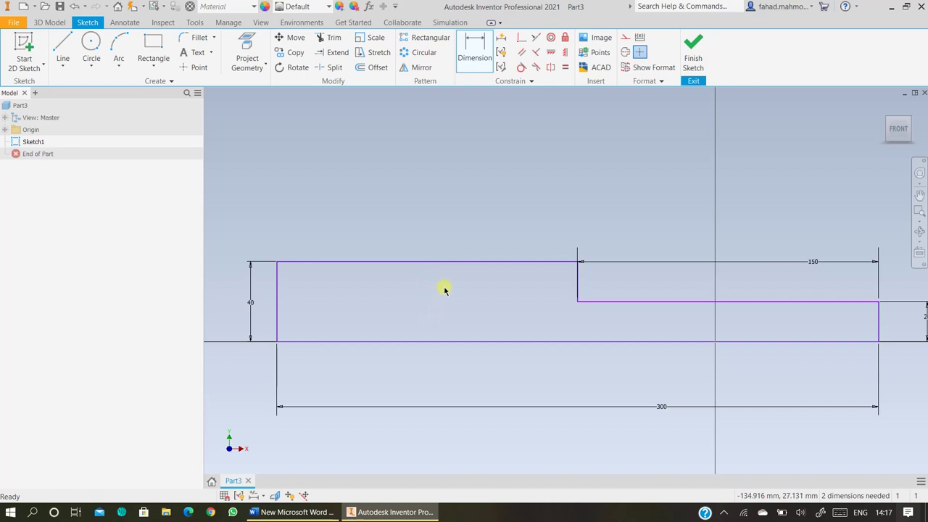
click(423, 262)
key(Delete)
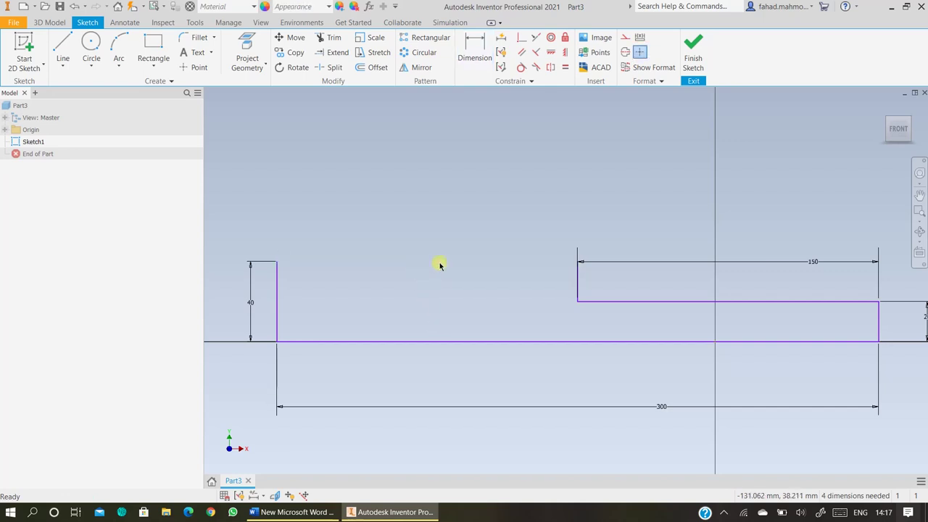
scroll(575, 315, down, 5)
click(589, 297)
key(Delete)
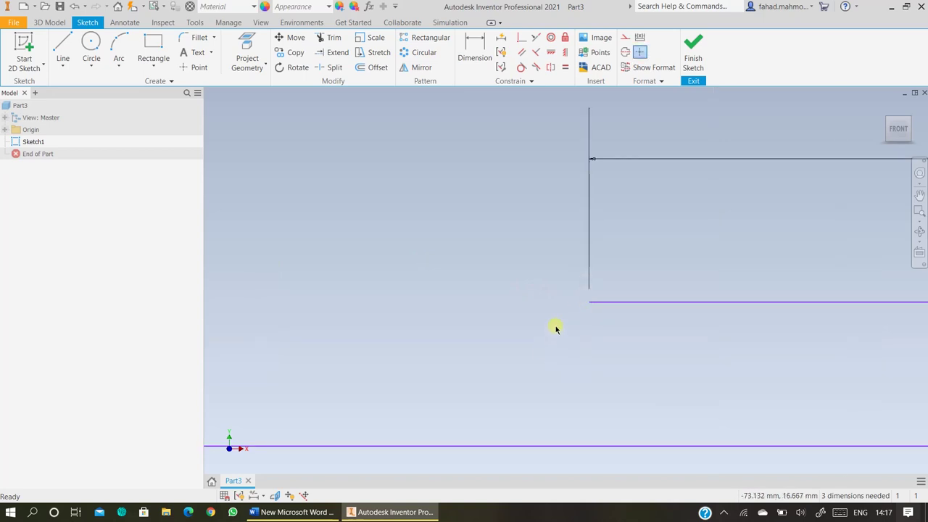
Check the wide section's length in the Word reference drawing and draw a 100 mm horizontal line from the left edge's upper endpoint in Inventor.
scroll(594, 314, up, 5)
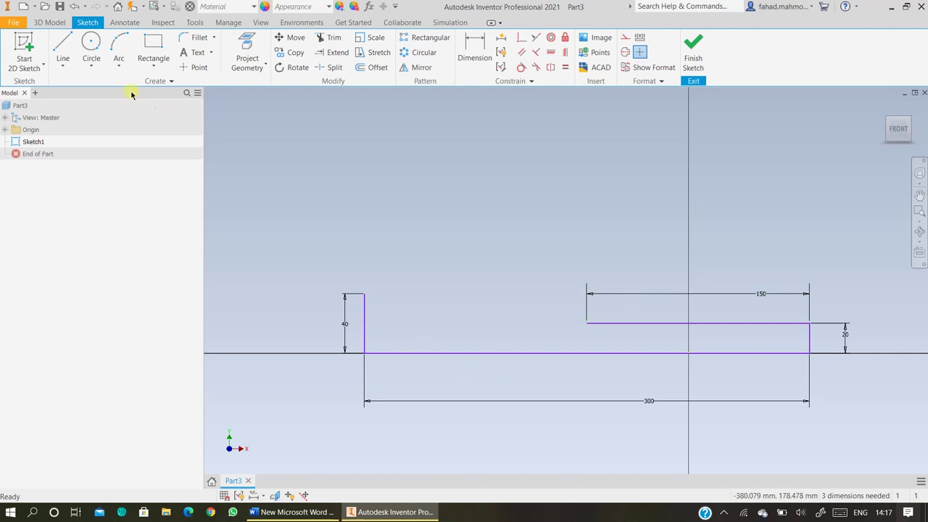
click(62, 50)
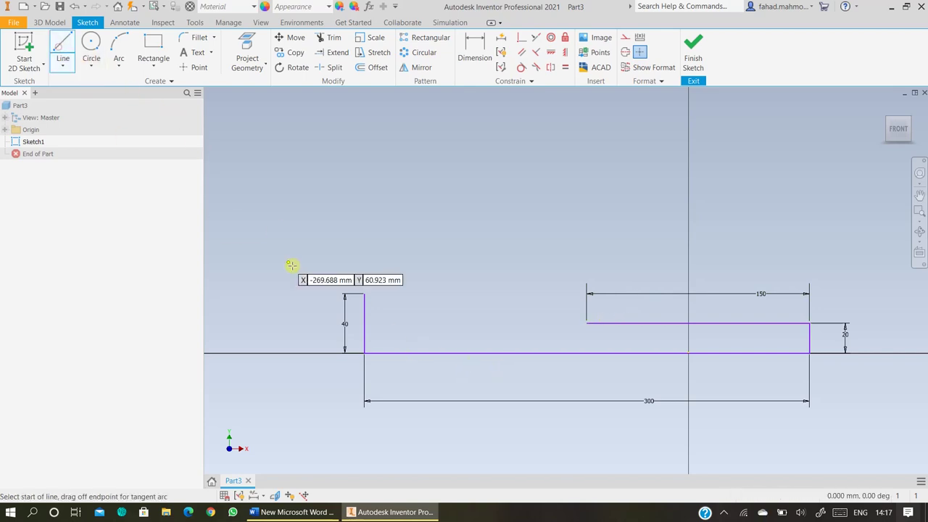
click(282, 514)
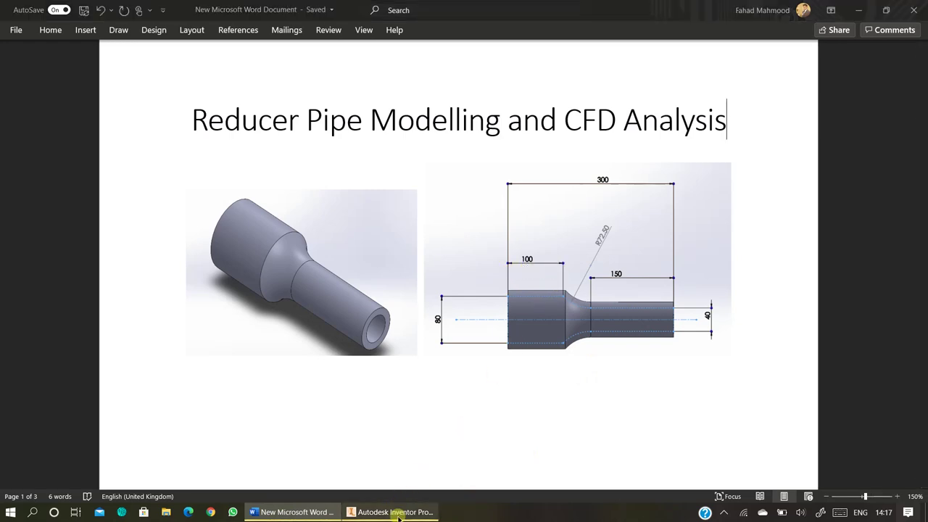
click(392, 512)
click(365, 294)
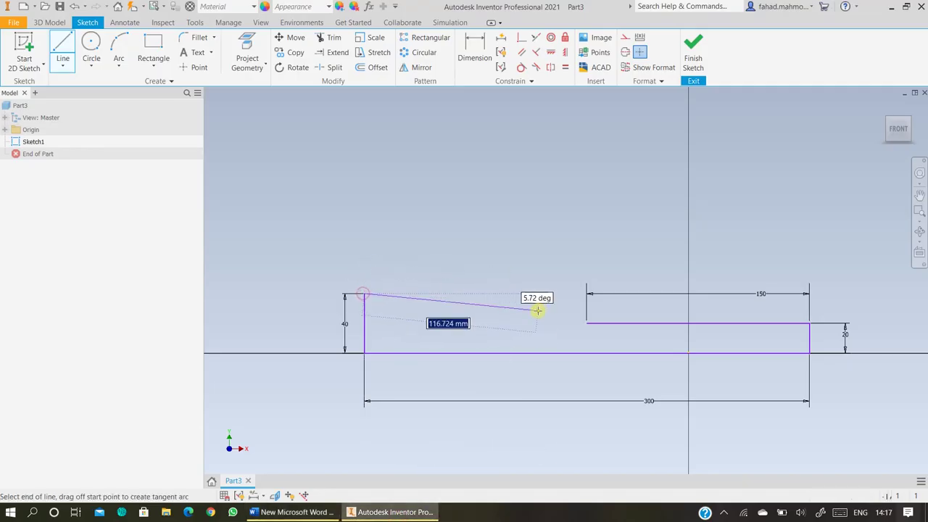
text(100)
key(Return)
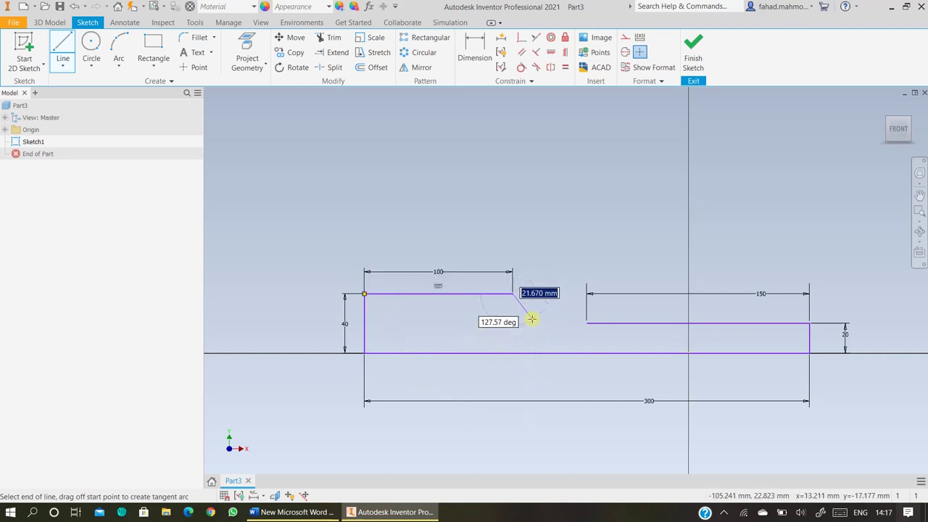
Check the transition radius in the Word reference drawing and join the two sections' open endpoints in Inventor with a 72.5 mm radius three-point arc.
key(Escape)
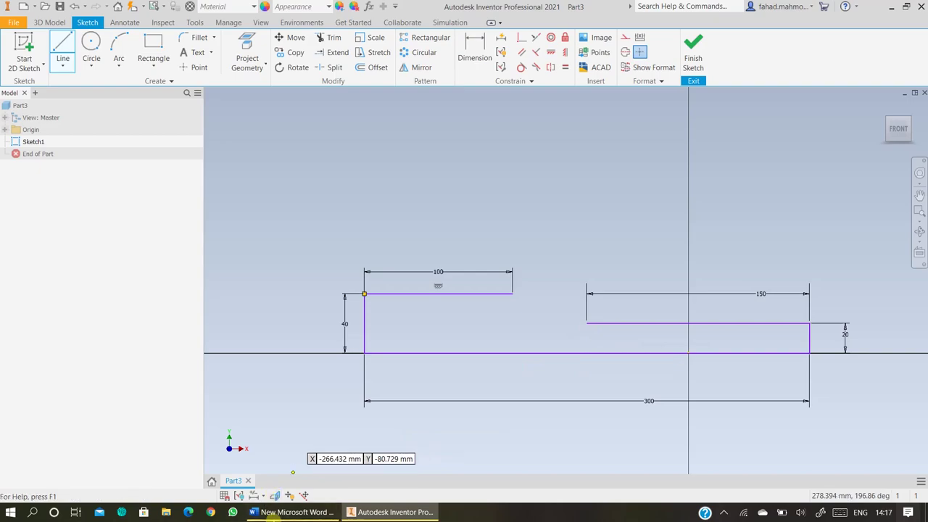
click(286, 513)
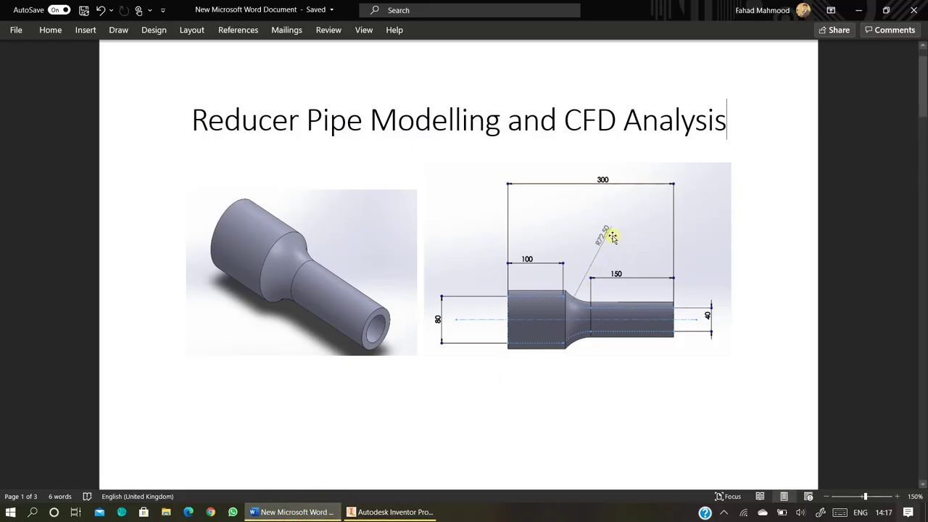
click(392, 512)
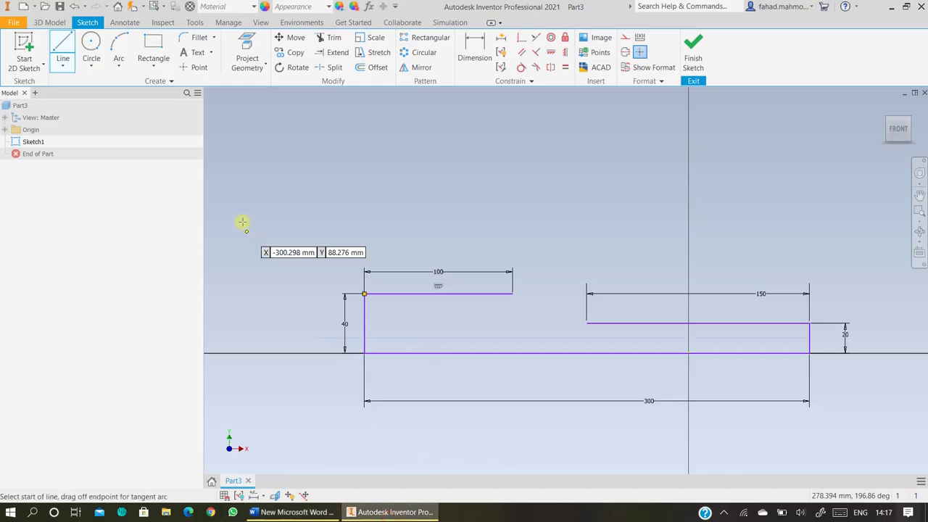
click(120, 67)
click(118, 92)
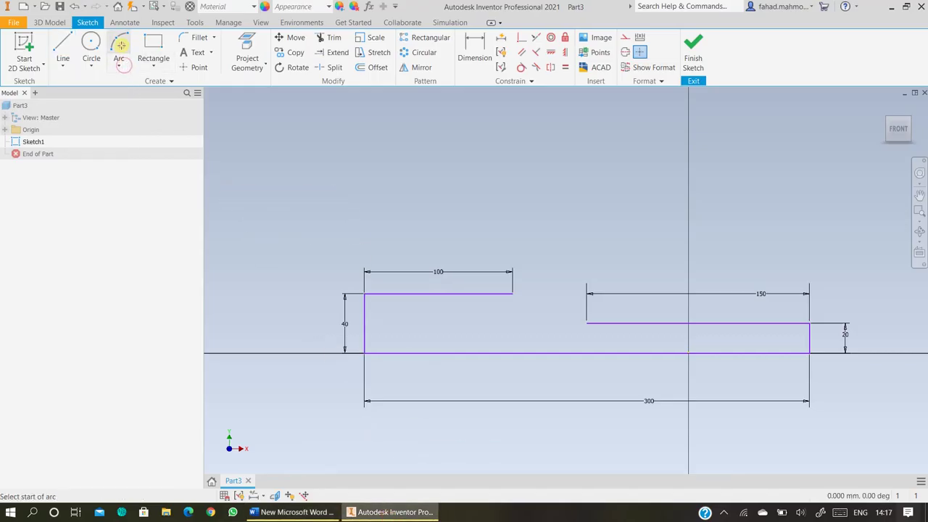
click(589, 323)
click(511, 295)
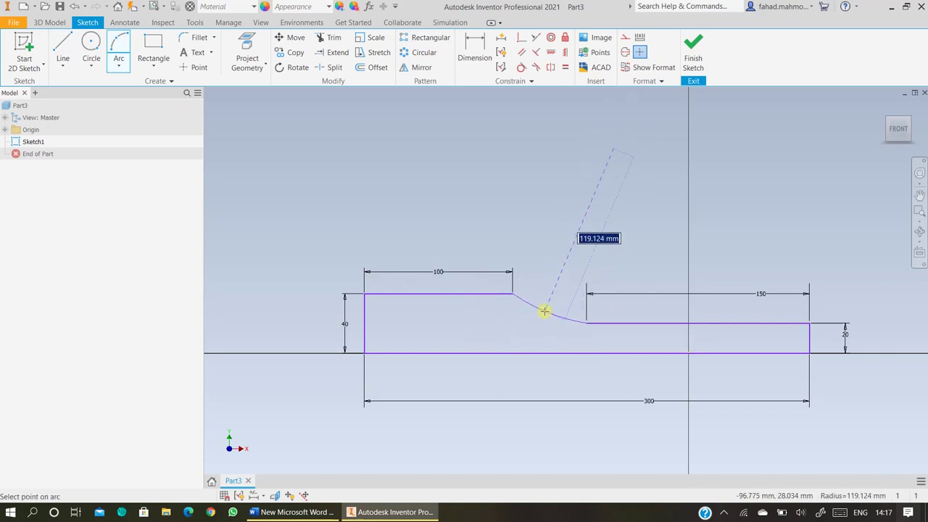
text(72.500)
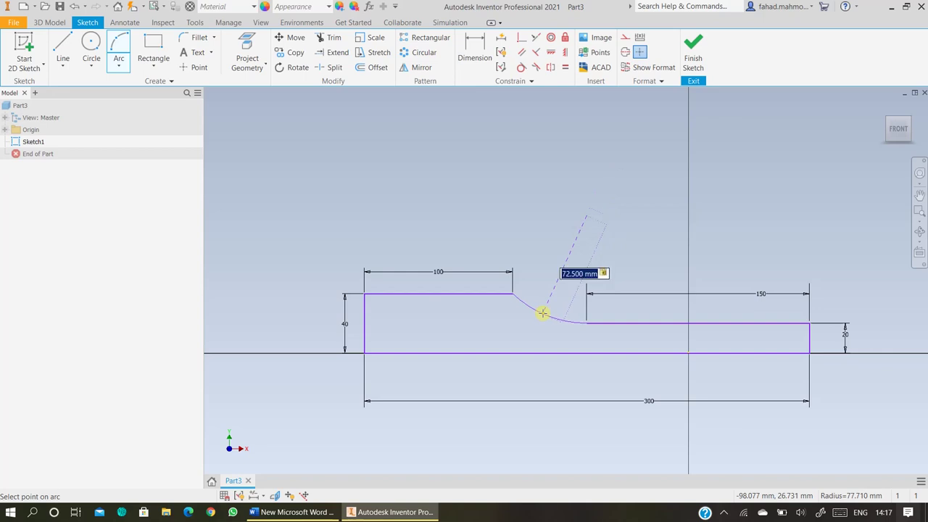
key(Return)
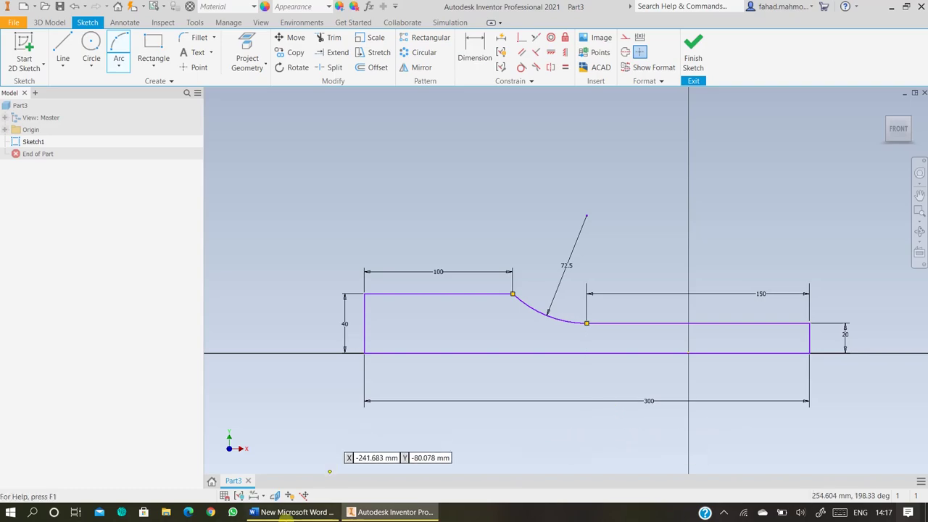
Examine the pipe's inner and outer wall outlines in the Word reference drawing and return to Inventor.
click(289, 512)
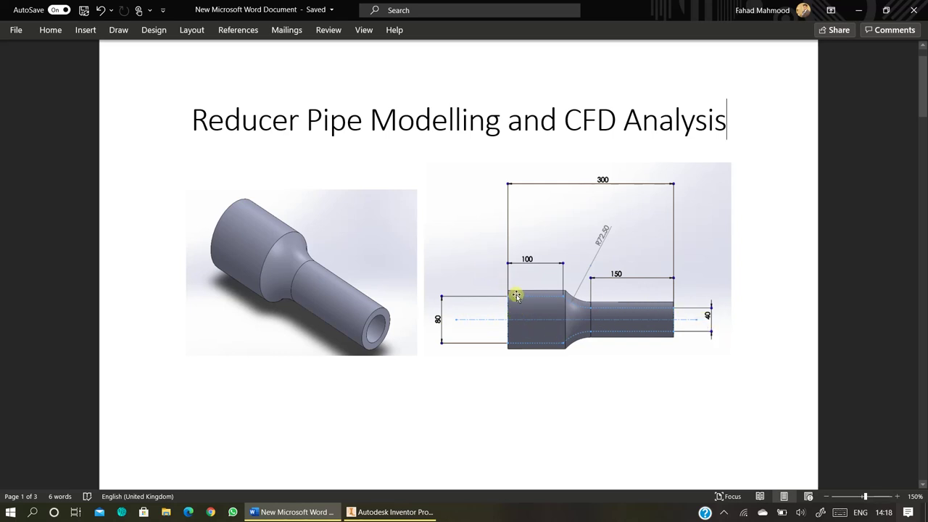
scroll(515, 295, down, 3)
scroll(515, 295, up, 2)
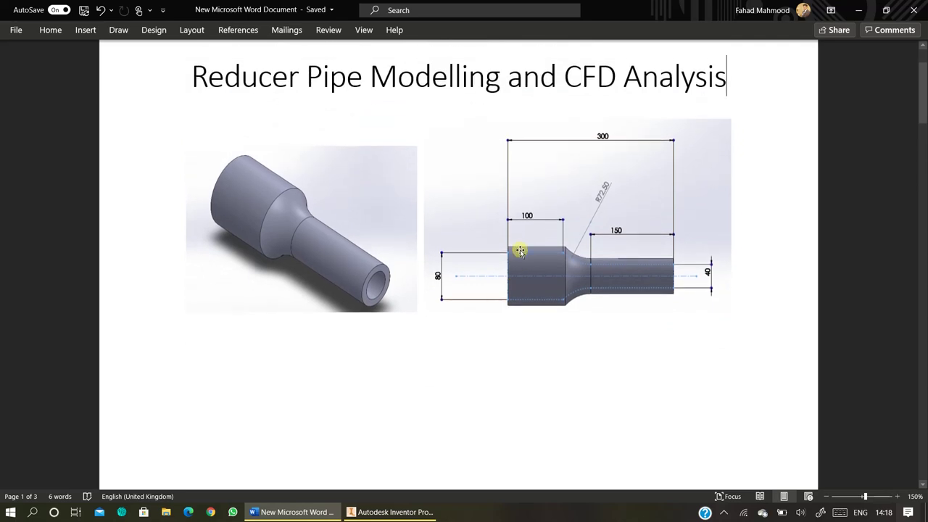
click(427, 509)
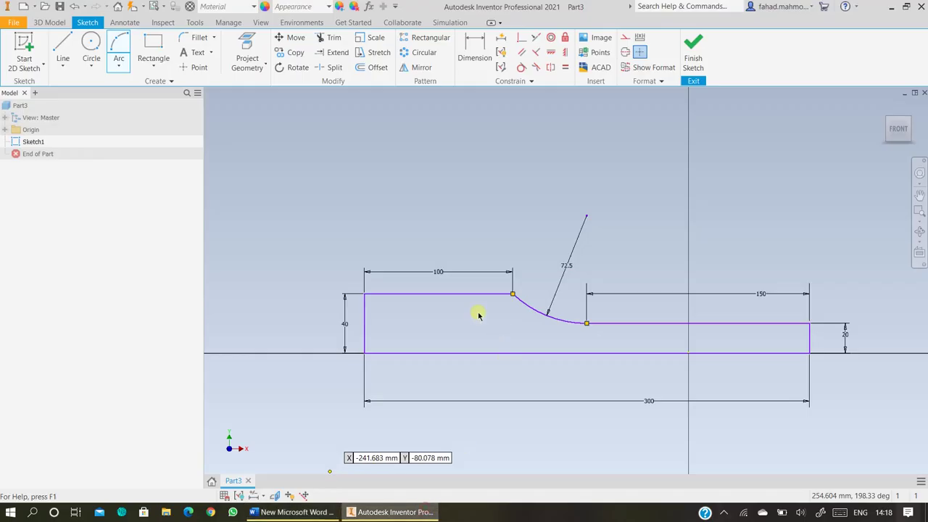
Copy the profile's two upper horizontal lines and connecting arc about 10 mm straight up to form the outer wall outline.
click(294, 53)
mouse_move(341, 264)
mouse_down()
mouse_move(428, 329)
mouse_move(829, 356)
mouse_move(848, 338)
mouse_up()
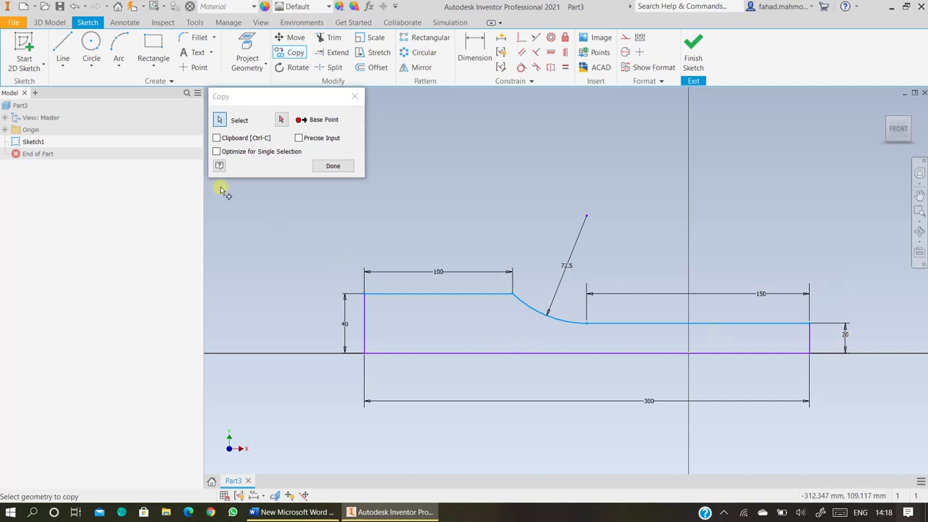
click(282, 121)
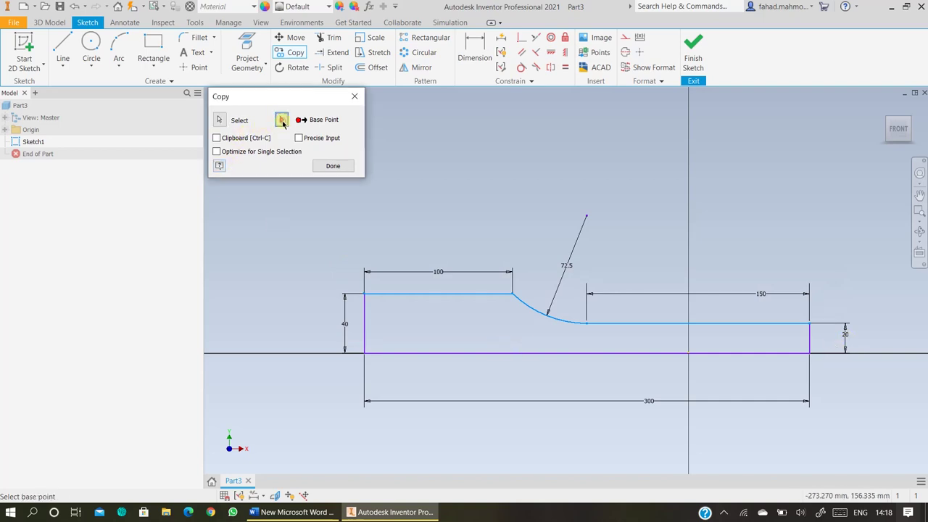
click(364, 352)
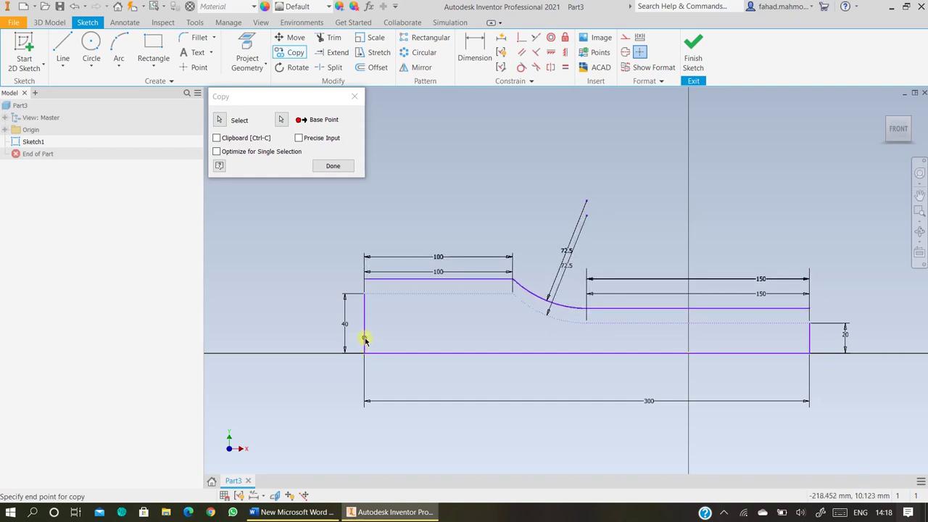
click(388, 214)
right_click(392, 214)
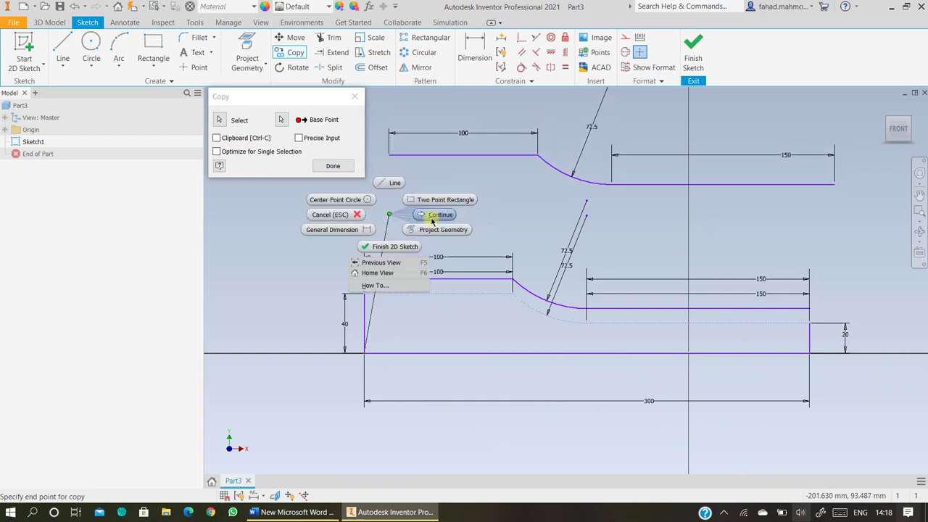
click(433, 216)
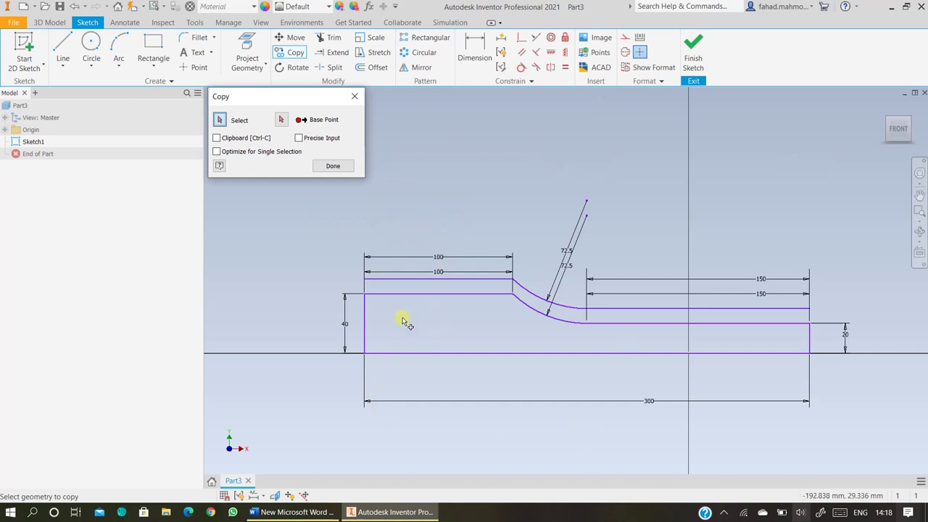
click(333, 166)
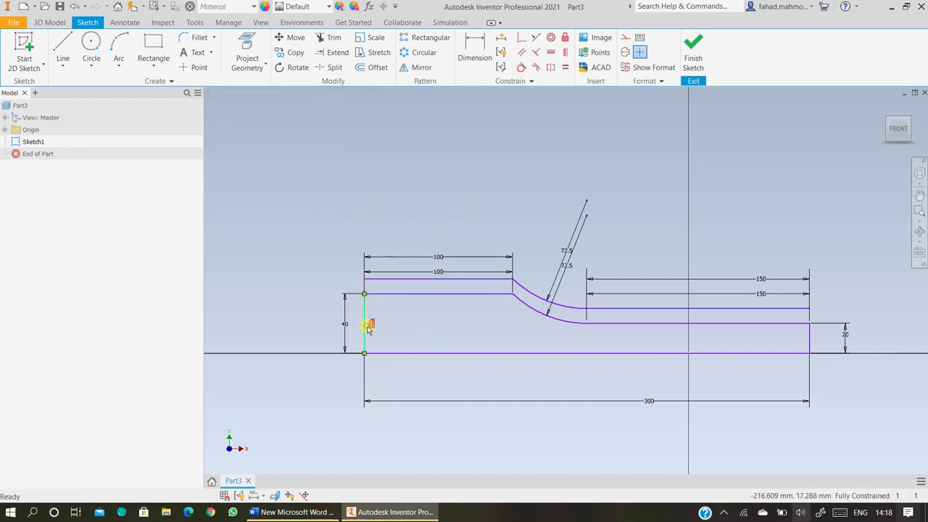
Delete the profile's two vertical end edges and close the wall outline with short vertical lines between the inner and outer contours at both ends.
click(369, 335)
key(Delete)
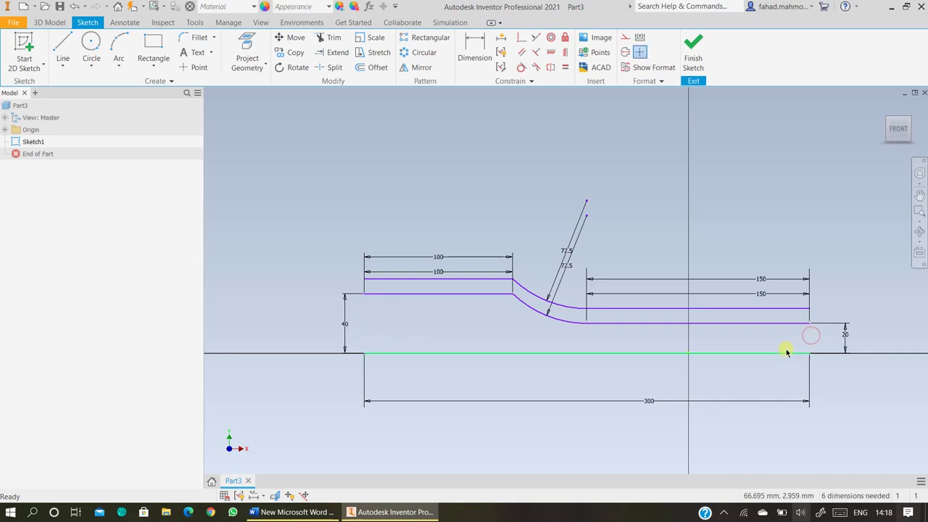
scroll(359, 281, down, 5)
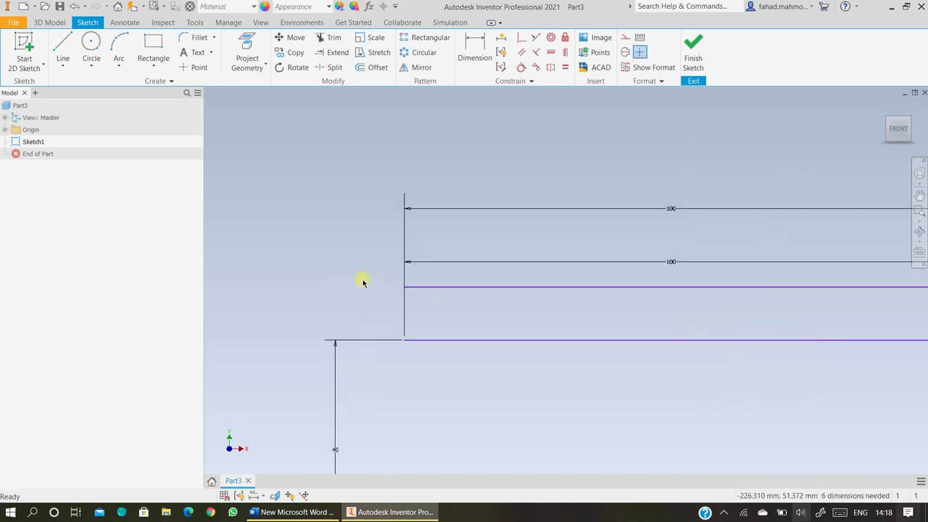
click(62, 46)
click(404, 340)
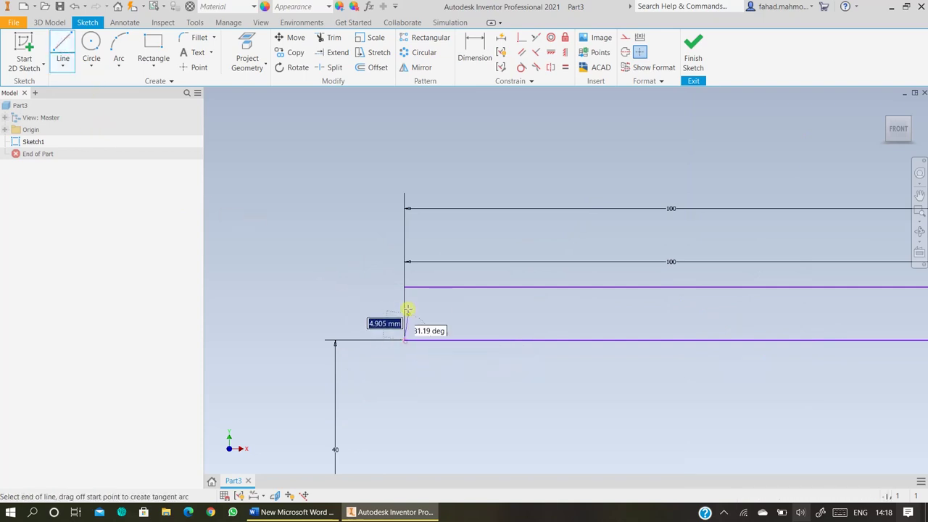
click(406, 288)
scroll(406, 288, up, 6)
scroll(621, 383, down, 6)
click(602, 373)
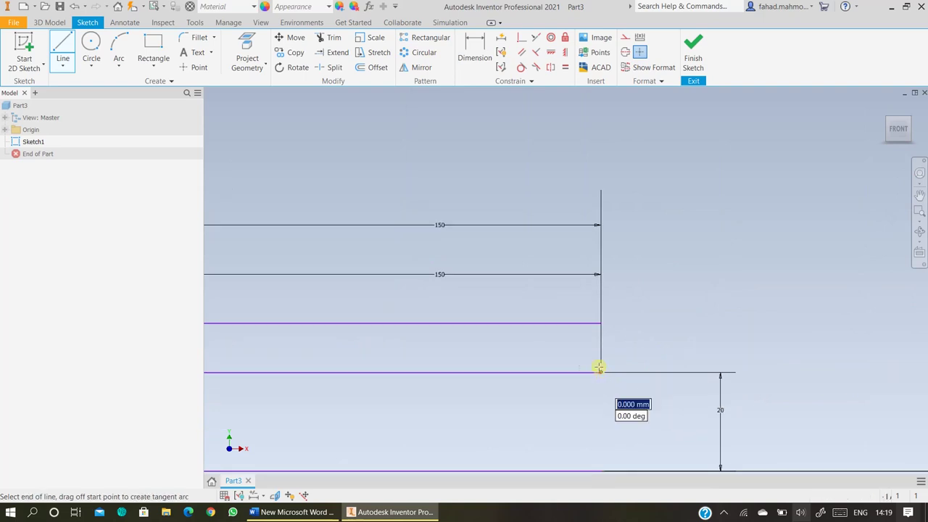
click(601, 322)
scroll(622, 356, up, 5)
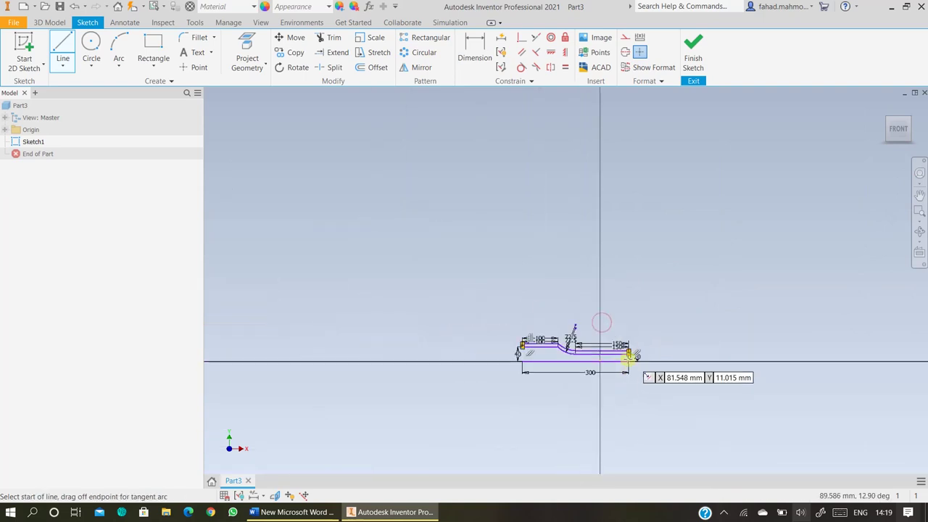
scroll(622, 356, down, 2)
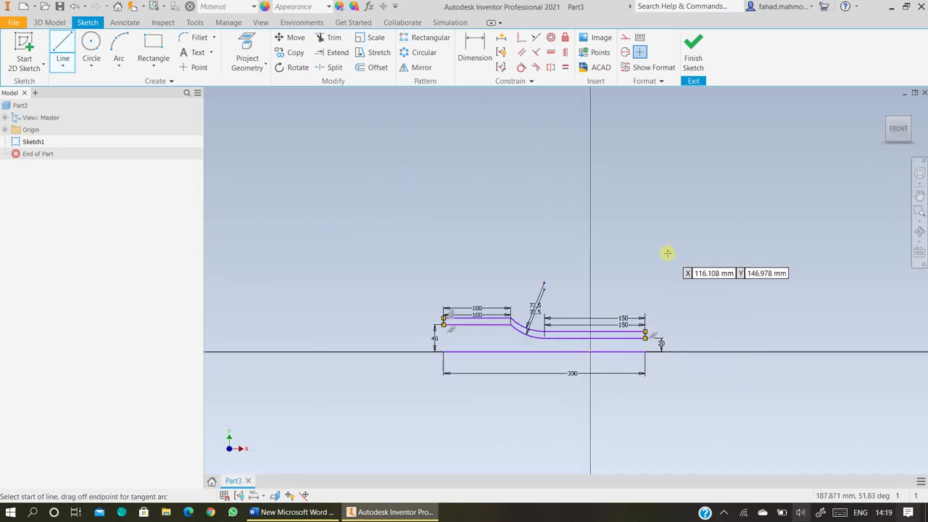
Finish the sketch and revolve the closed wall profile 360 degrees about the 300 mm bottom line.
click(693, 58)
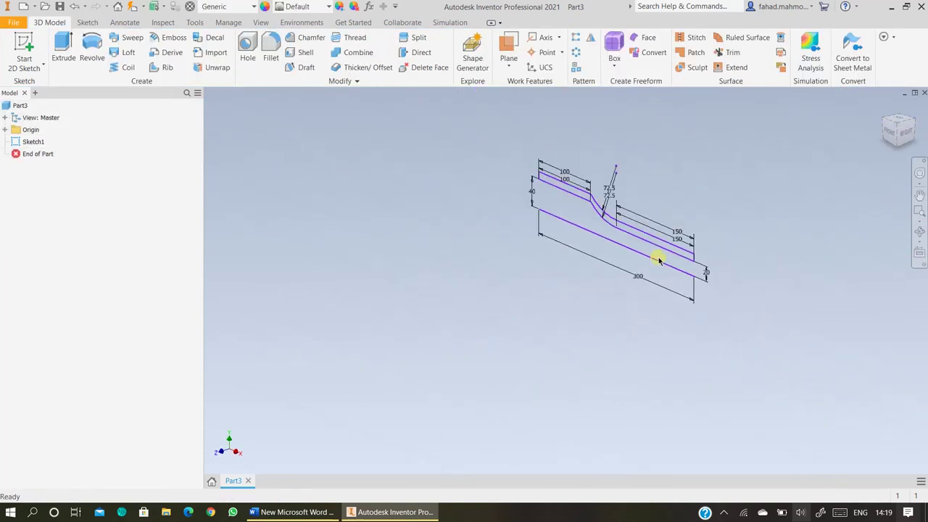
scroll(586, 216, up, 3)
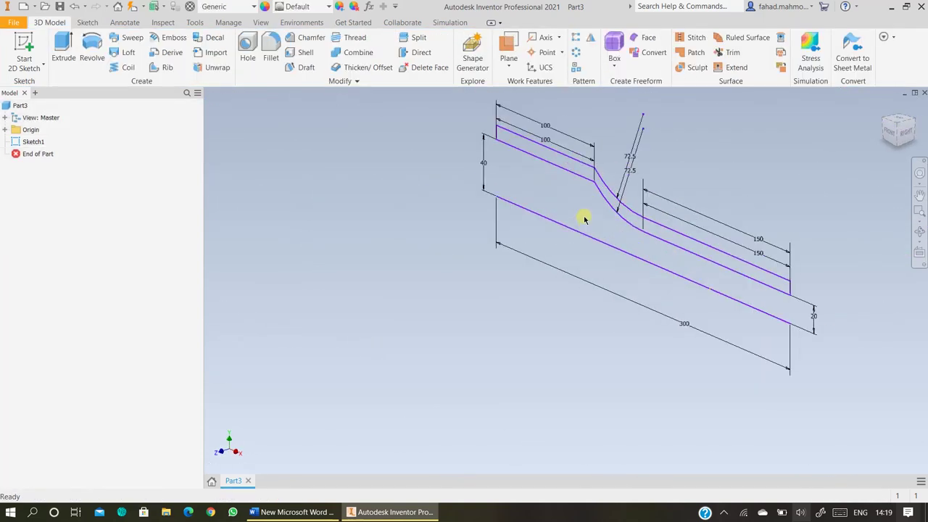
click(98, 51)
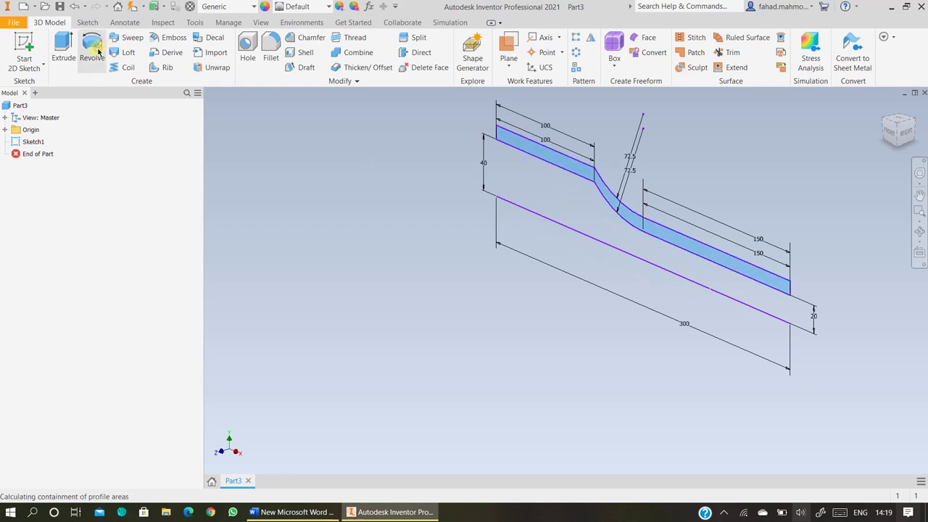
click(594, 241)
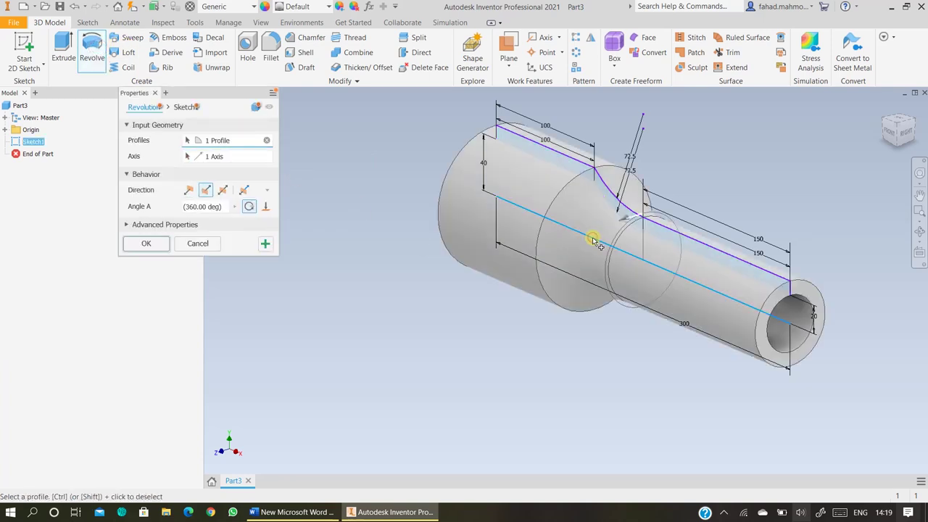
click(147, 244)
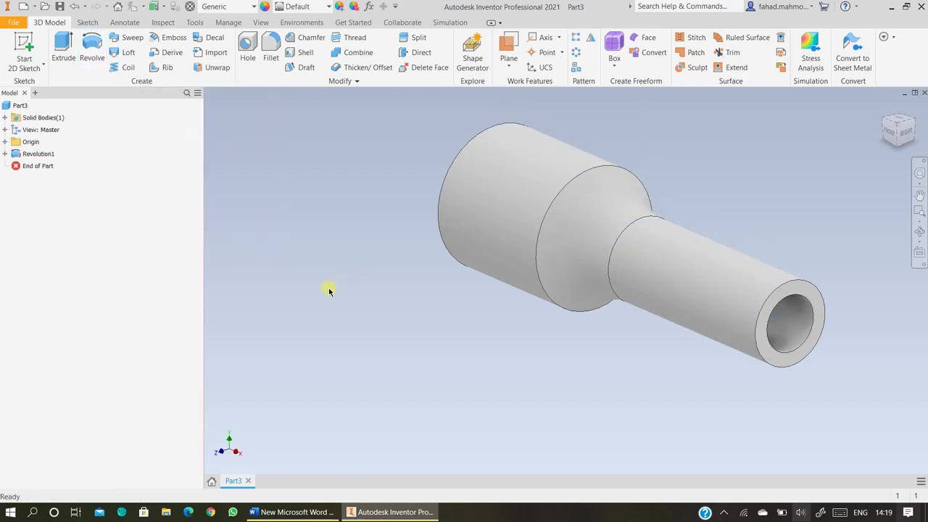
Assign the Steel, Mild material from the Inventor Material Library to the whole part.
click(16, 107)
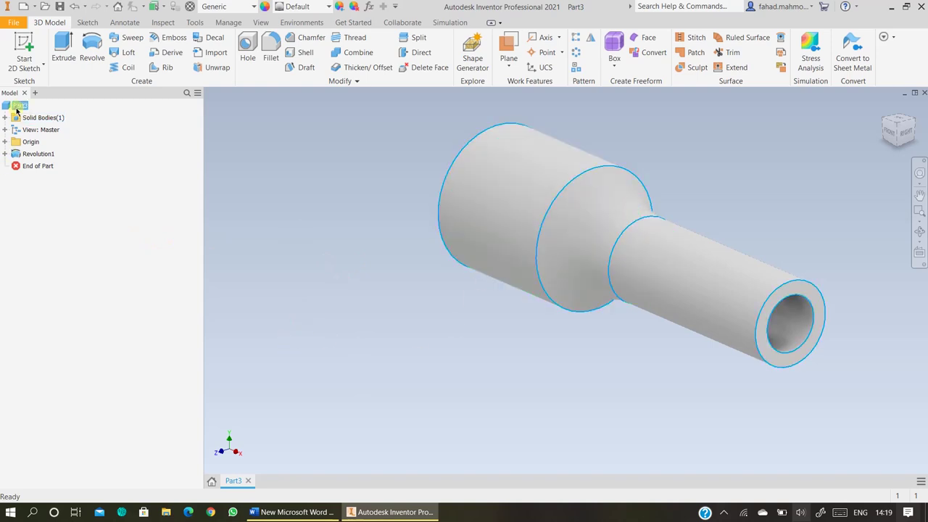
click(241, 11)
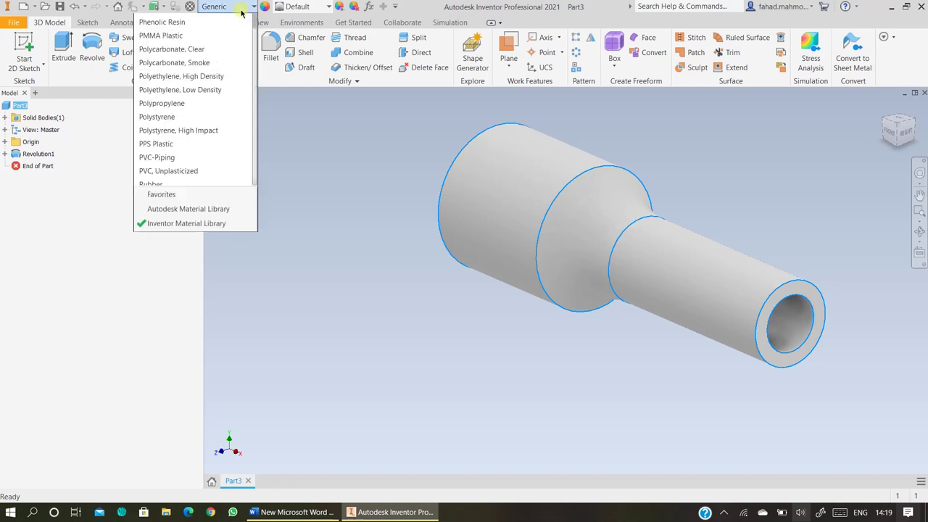
scroll(186, 294, down, 3)
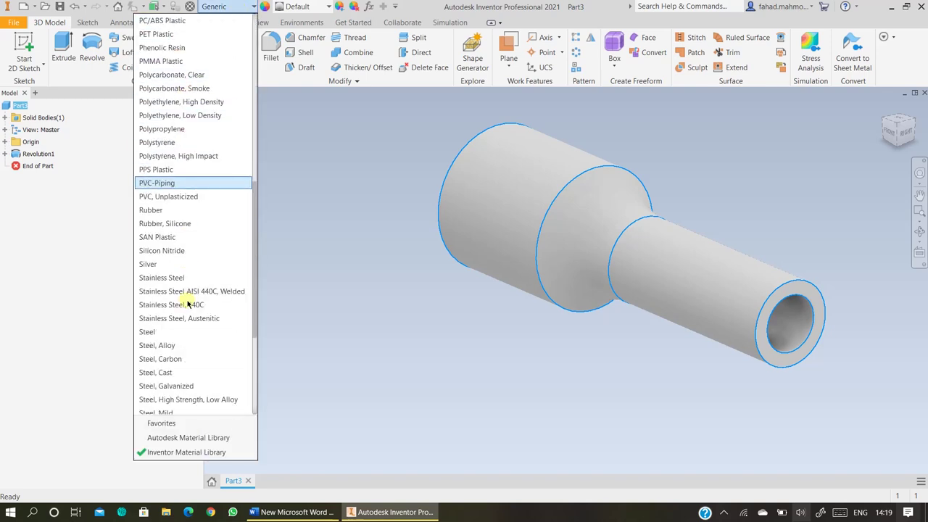
scroll(183, 284, down, 1)
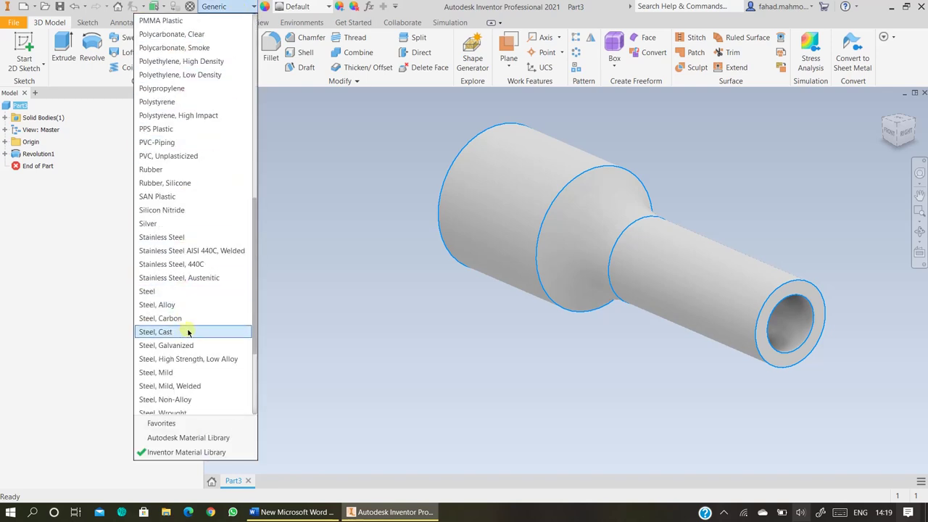
scroll(191, 333, down, 1)
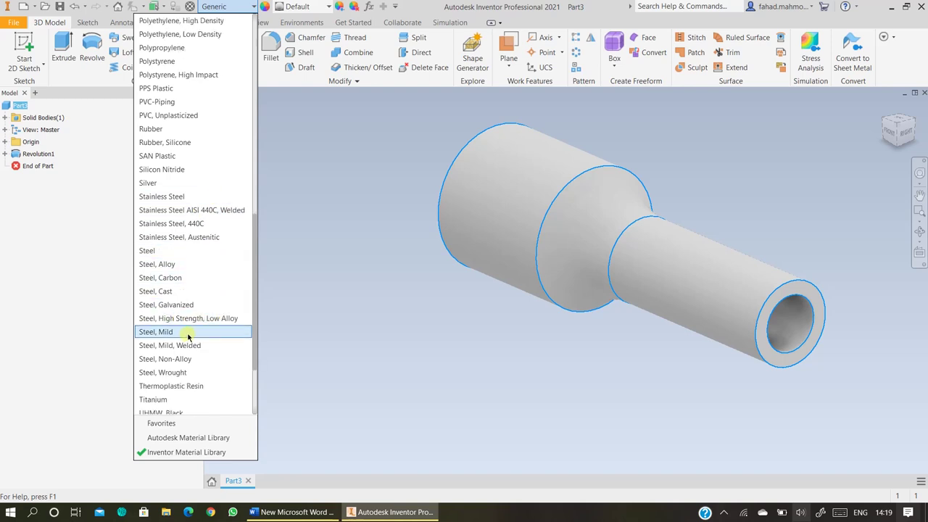
click(187, 333)
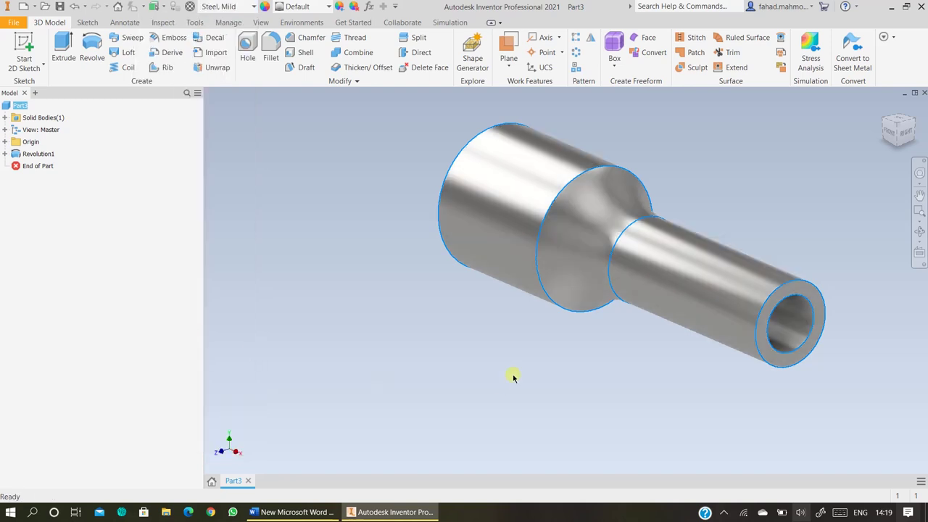
click(453, 372)
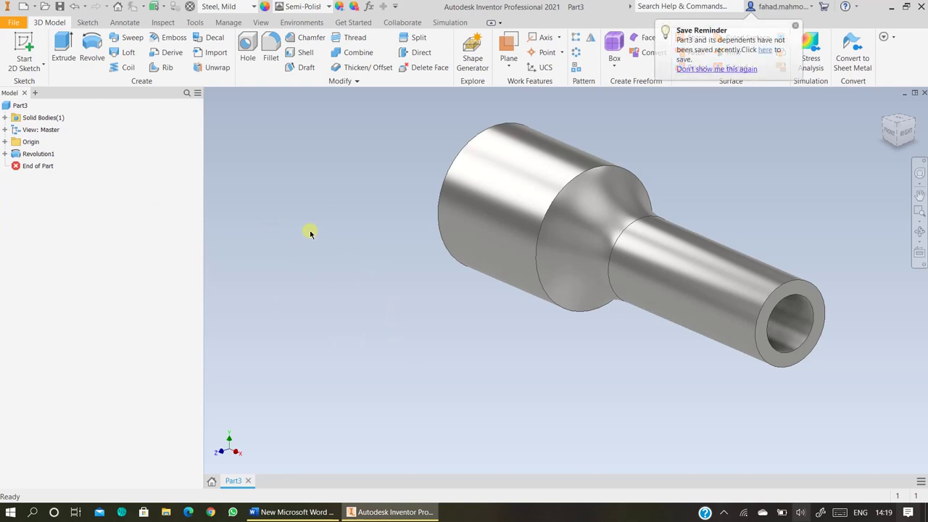
Start a CAD format export of the part and browse to the AutoCAD > Virtual Engineering folder on the DATA (D:) drive.
click(7, 22)
click(62, 183)
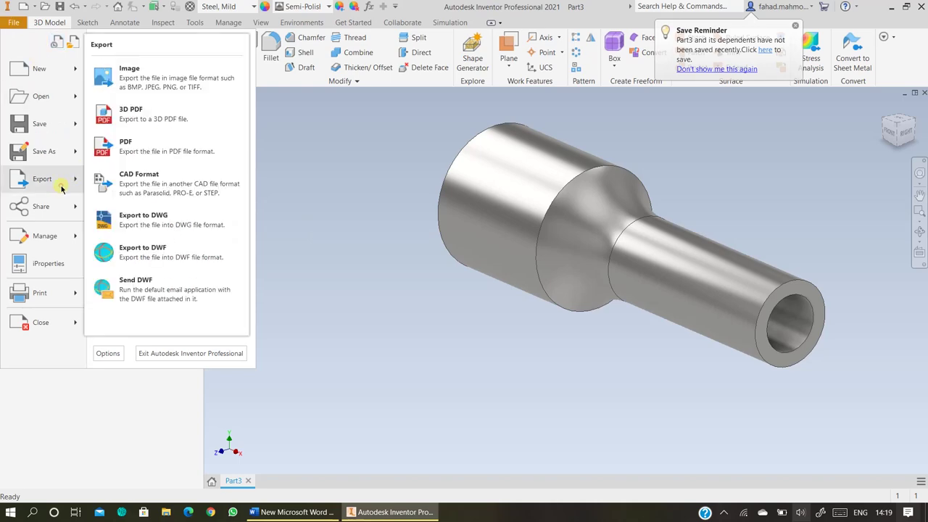
click(142, 181)
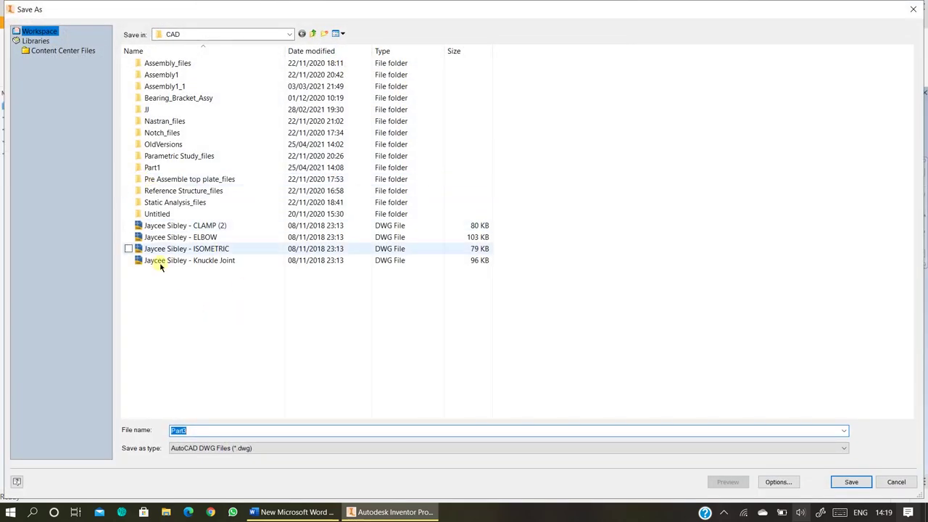
click(239, 34)
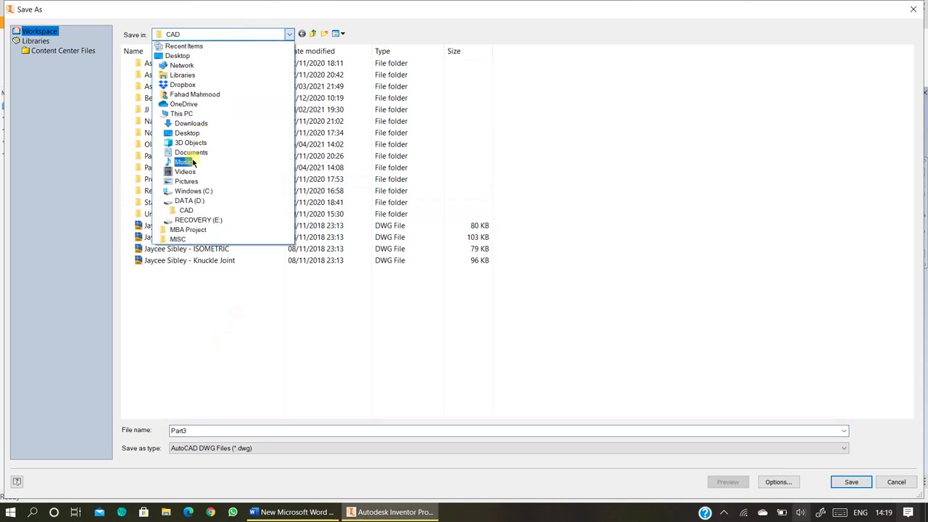
click(190, 201)
double_click(178, 63)
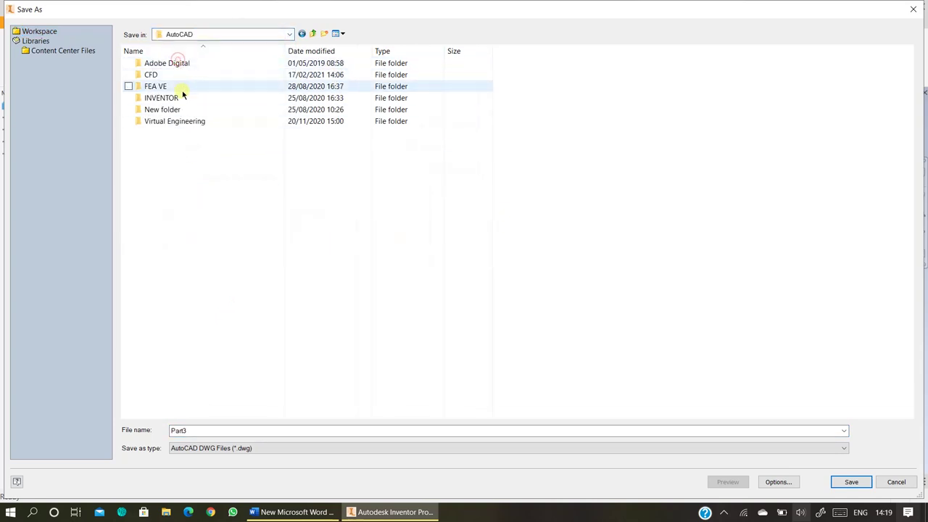
double_click(181, 121)
Name the export Reducer Pipe, choose the SAT file type and save it.
click(203, 429)
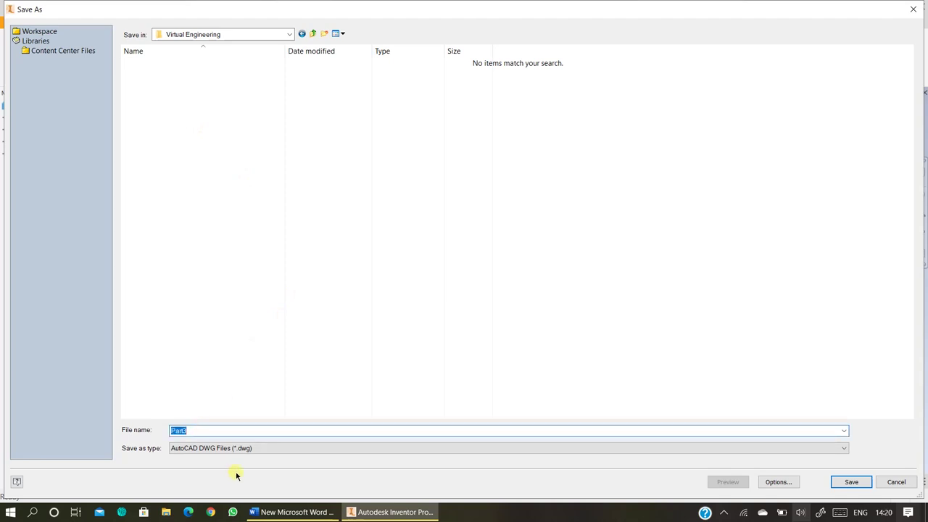
text(Reducer Pipe)
click(192, 448)
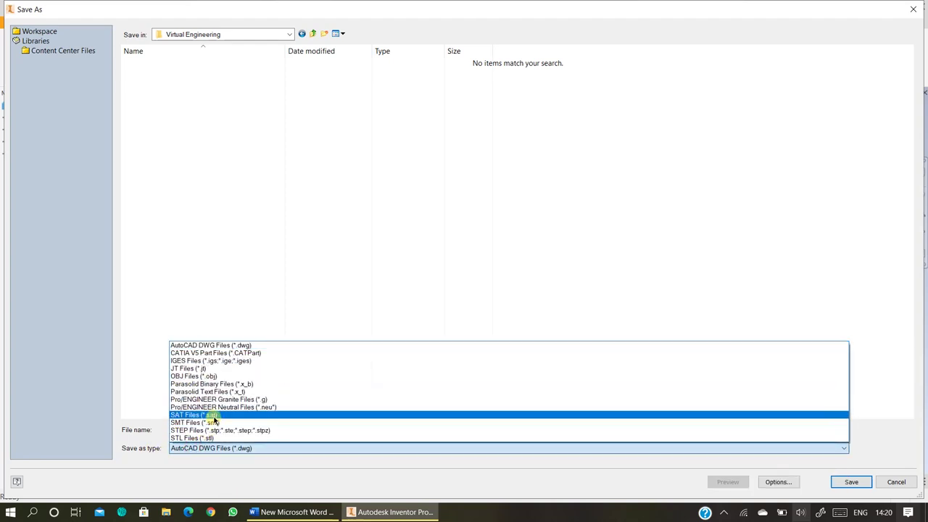
click(214, 418)
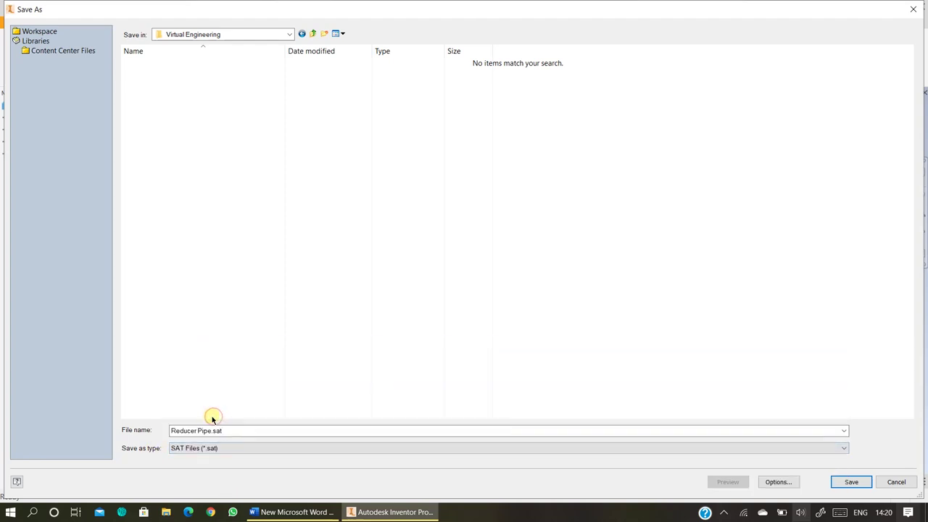
click(841, 484)
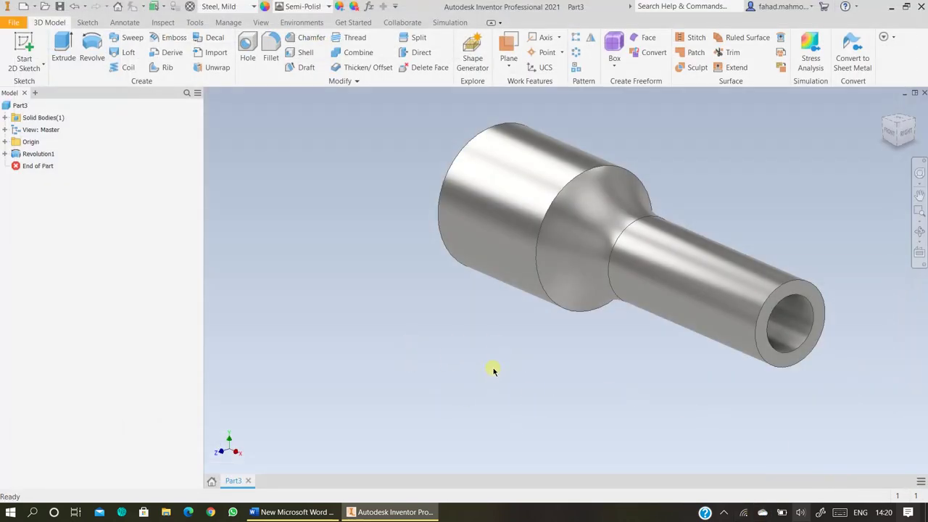
Save the part in the CAD workspace folder as an Inventor part named Reducer Pipe.
click(58, 10)
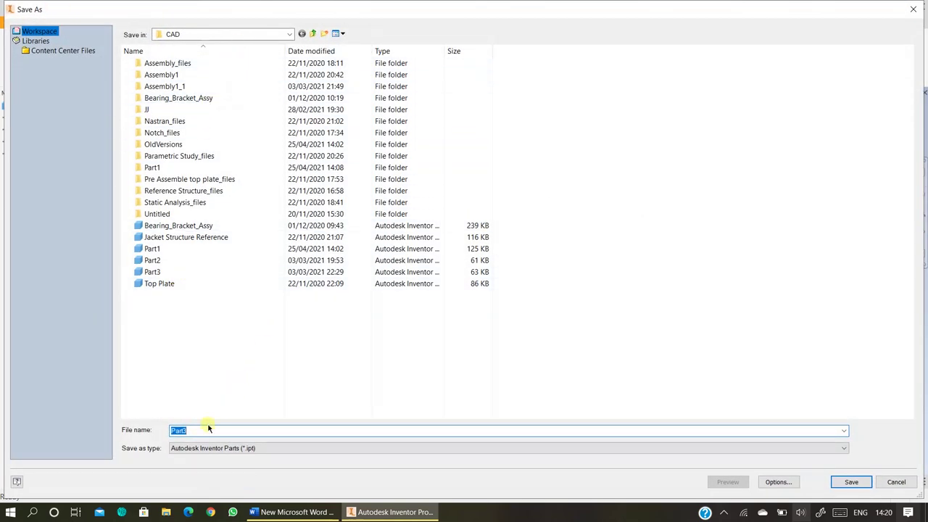
text(Rec)
key(BackSpace)
text(ducer Pipe)
key(Return)
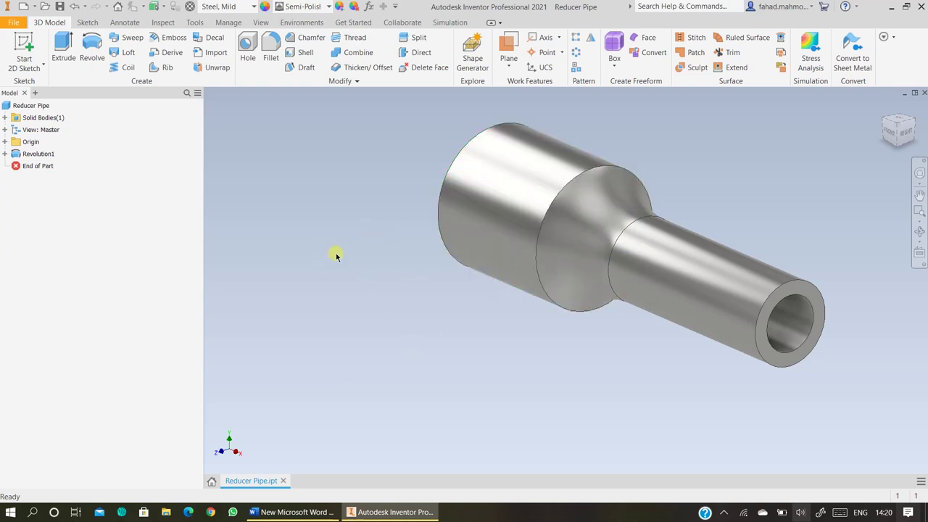
click(450, 23)
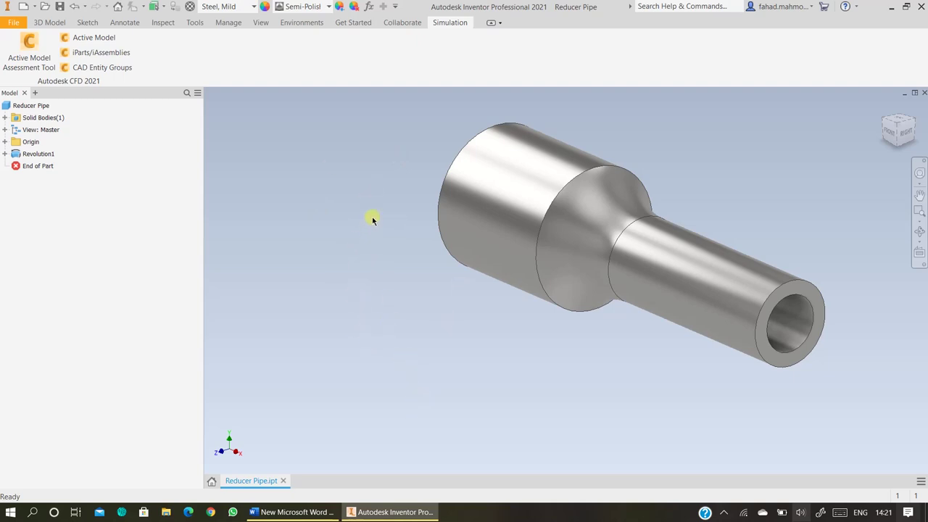
click(723, 512)
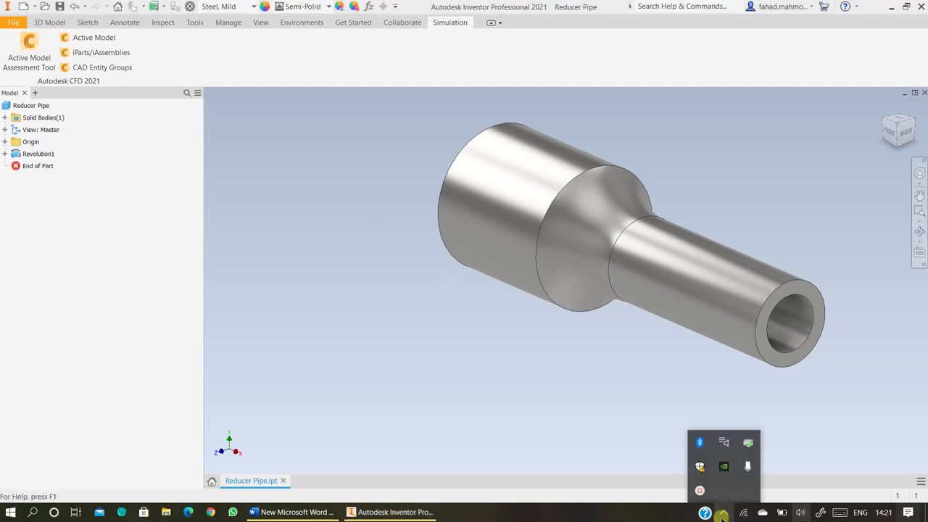
click(707, 490)
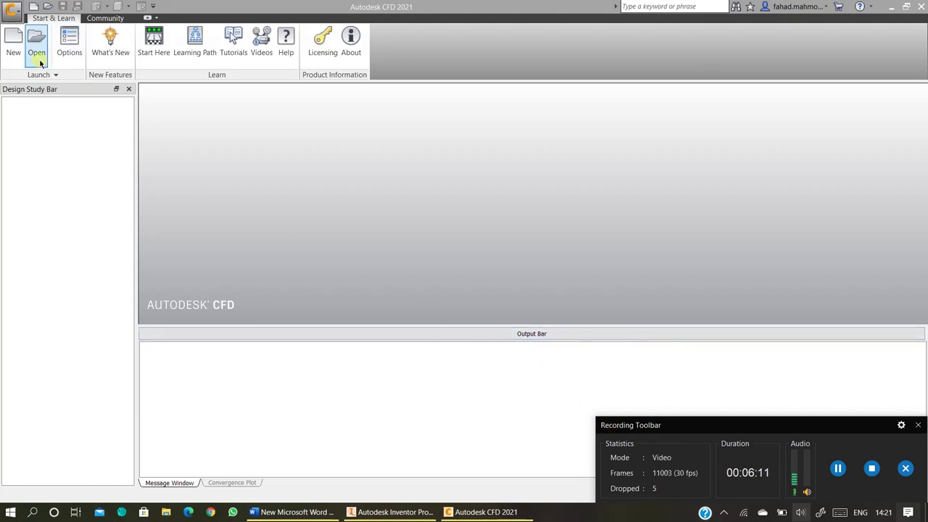
Start a new design study in Autodesk CFD and load Reducer Pipe.sat from D:/AutoCAD/Virtual Engineering as its model.
click(13, 45)
click(541, 229)
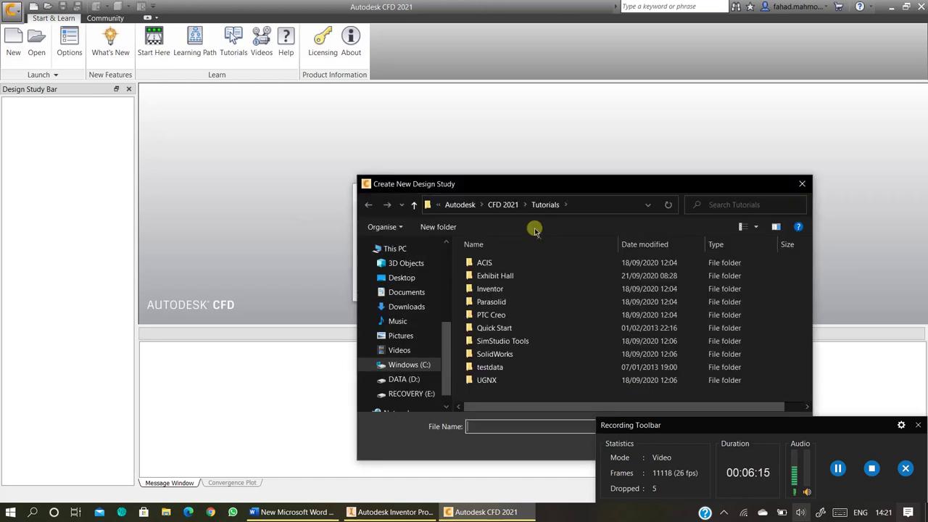
scroll(406, 345, down, 1)
click(410, 361)
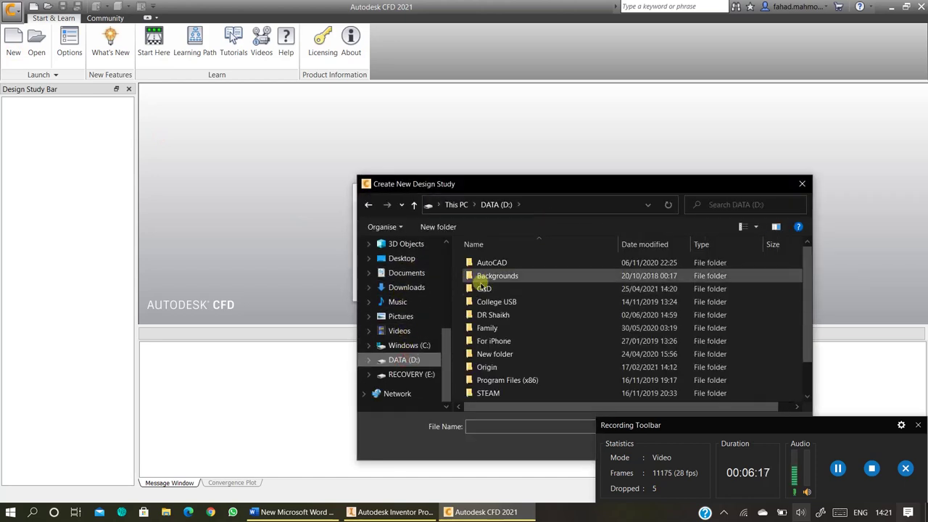
double_click(483, 263)
double_click(485, 328)
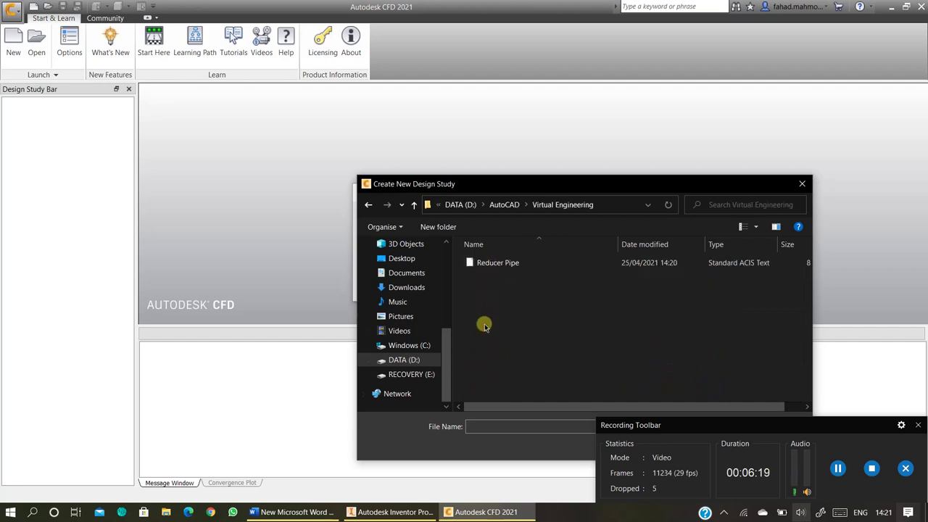
click(493, 264)
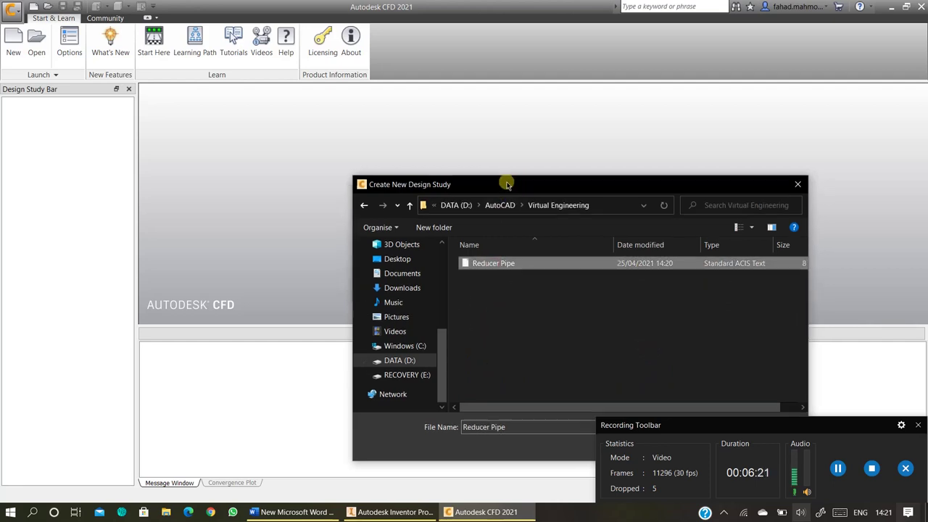
drag(507, 184, 371, 101)
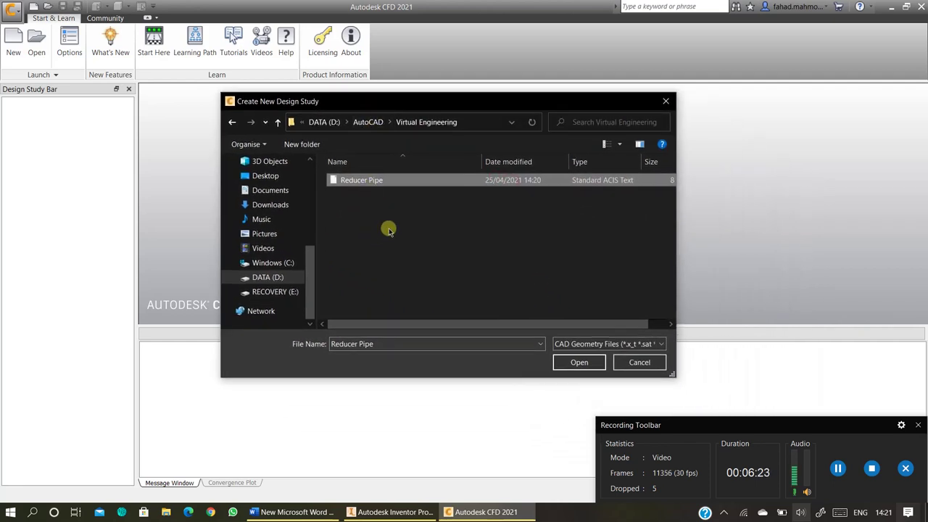
click(580, 363)
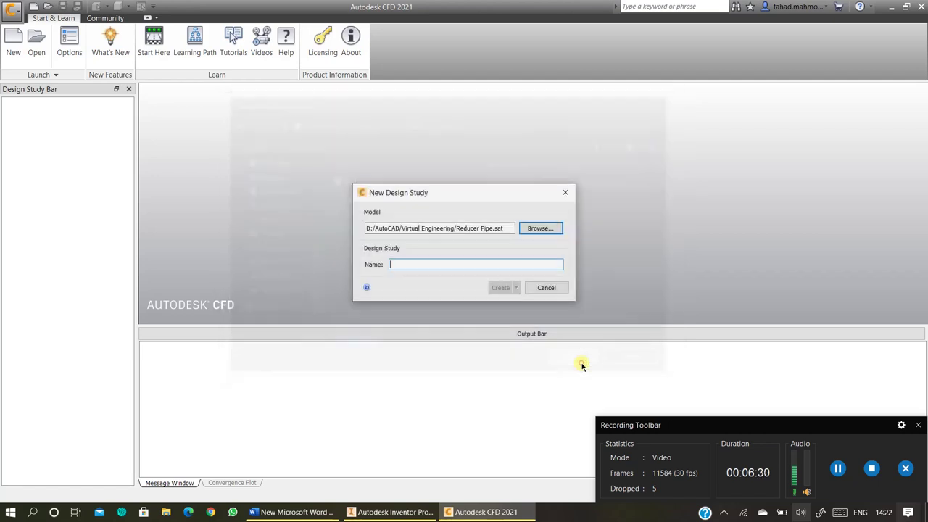
Name the design study Reducer Pipe, create it and collapse the output bar to enlarge the model view.
click(485, 263)
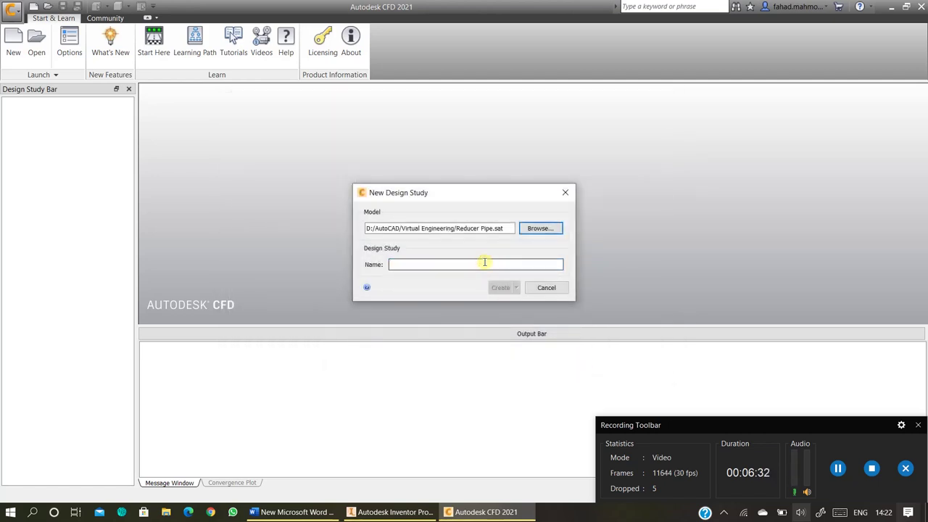
text(Reducer Pipe)
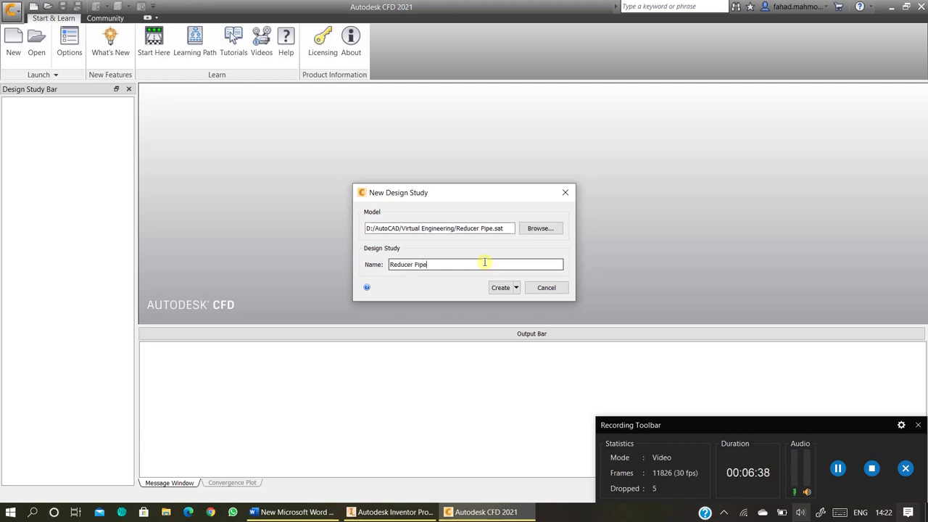
click(499, 287)
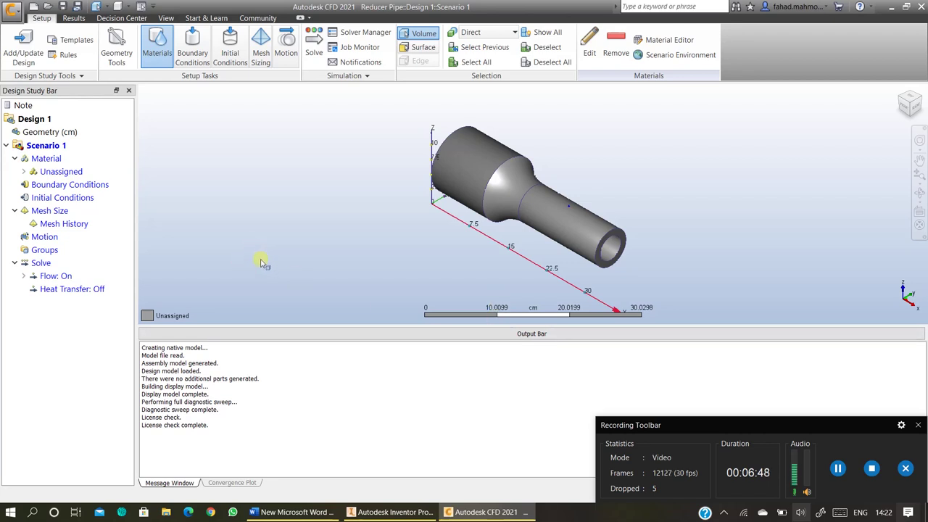
click(534, 335)
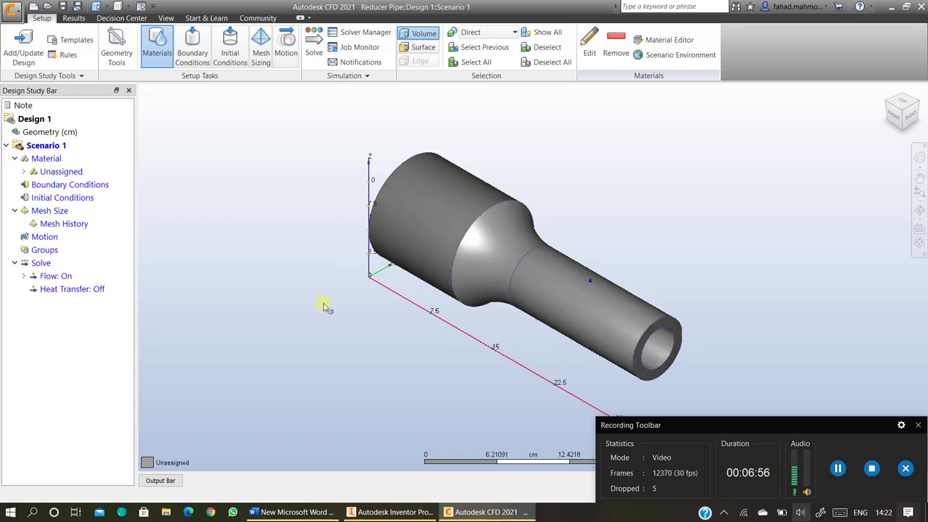
drag(679, 428, 694, 486)
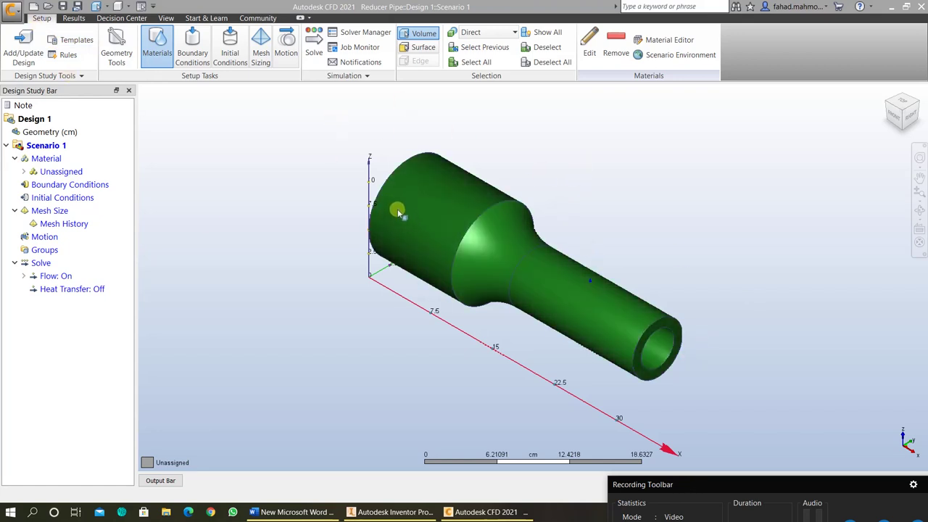
Save a copy of the design study in the Downloads folder under the name Reducer Pipe CFD.
click(12, 13)
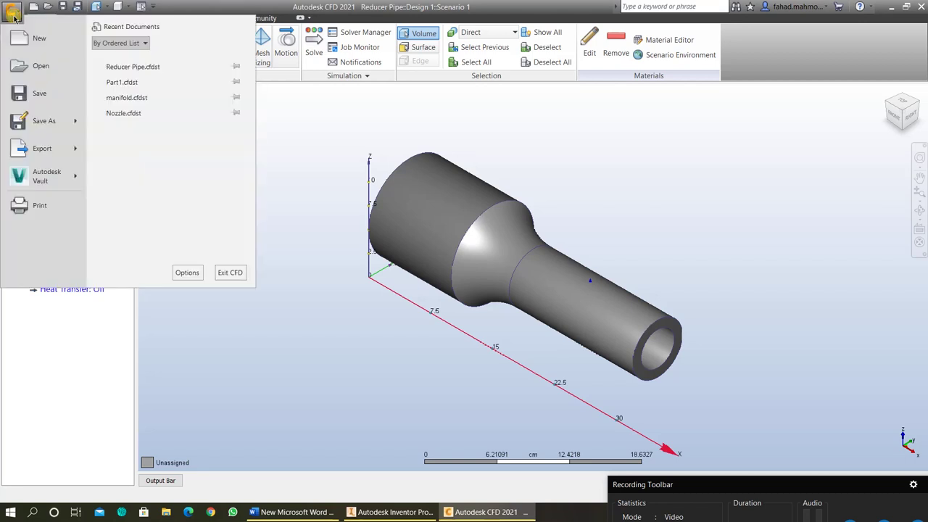
click(49, 117)
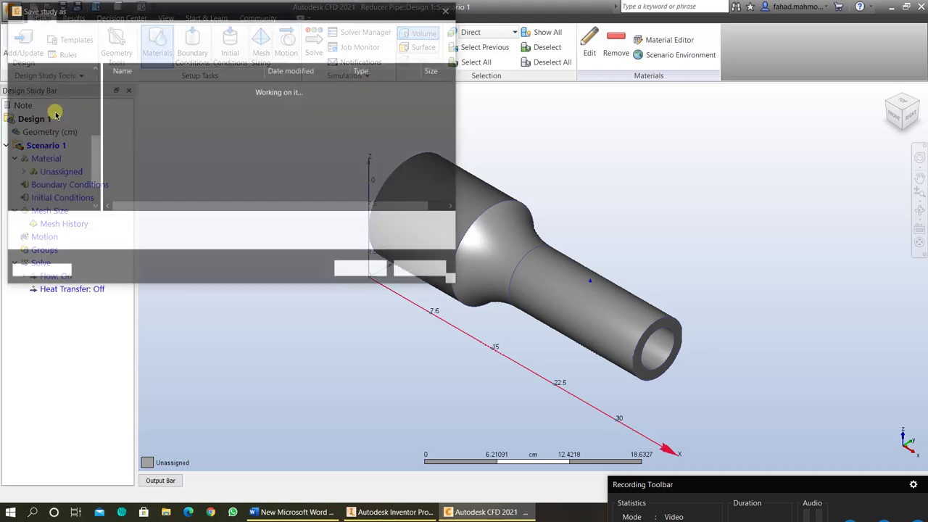
click(54, 108)
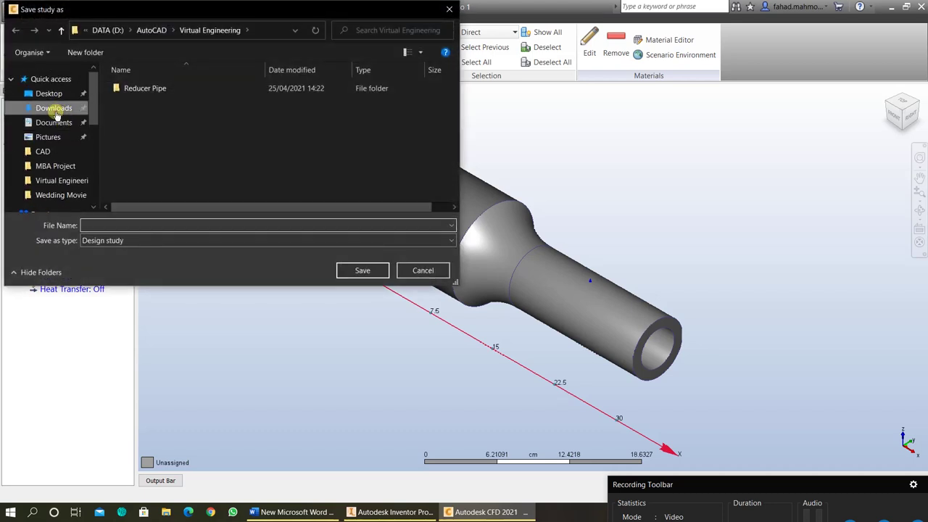
click(148, 226)
text(Reducer Pipe CFD)
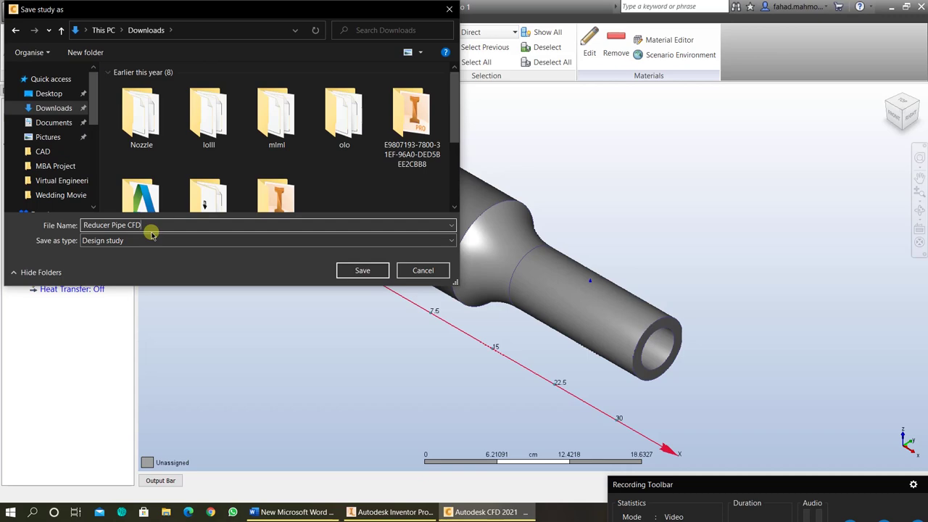
key(Return)
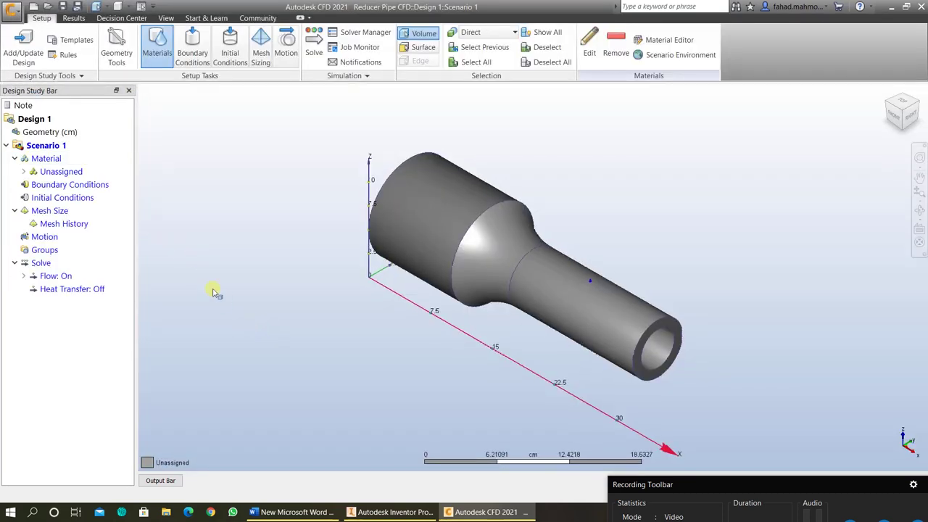
Change the length units of the Design 1 geometry to mm.
click(52, 133)
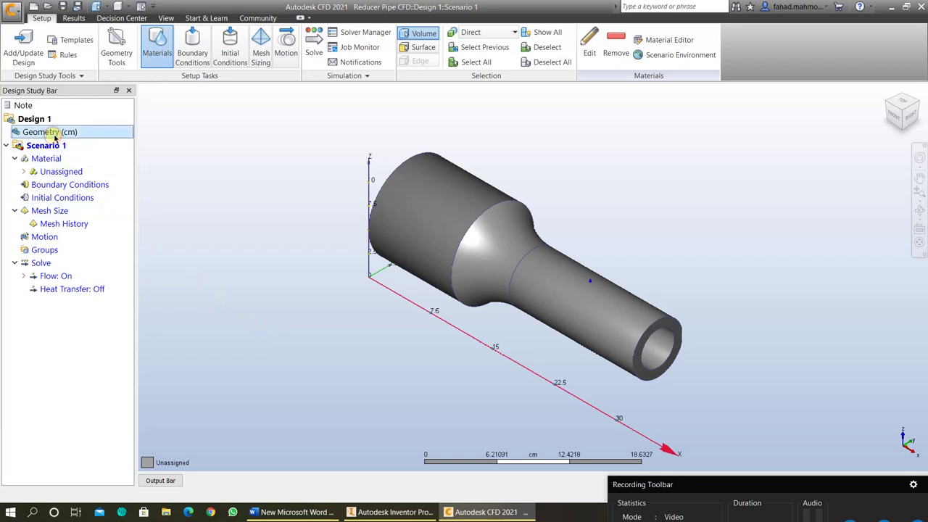
right_click(56, 134)
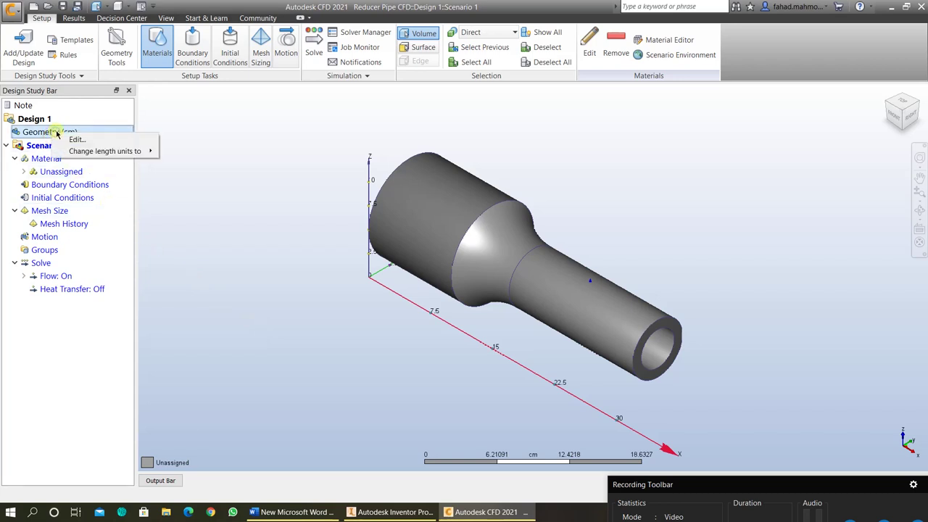
mouse_move(79, 152)
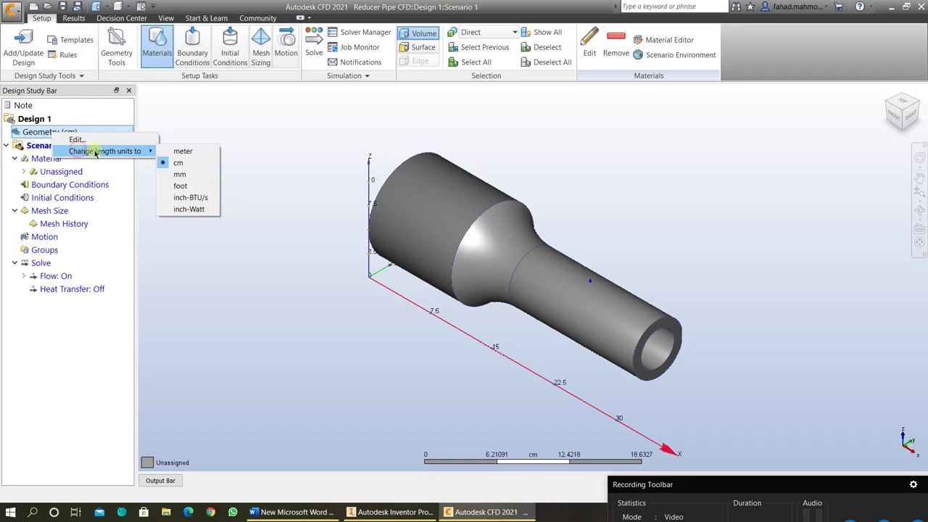
click(194, 176)
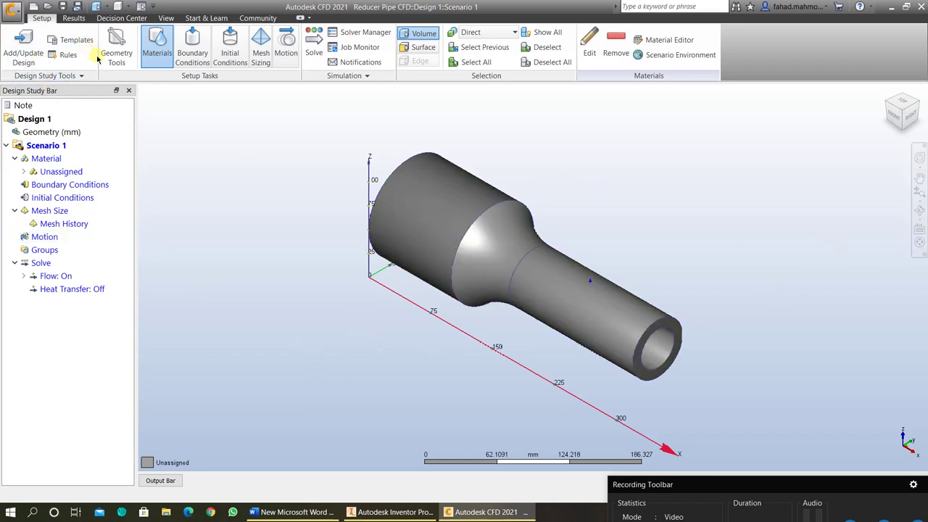
Build a void fill surface from the inner circular edge at the narrow end of the reducer pipe using Geometry Tools.
click(920, 211)
drag(630, 284, 663, 368)
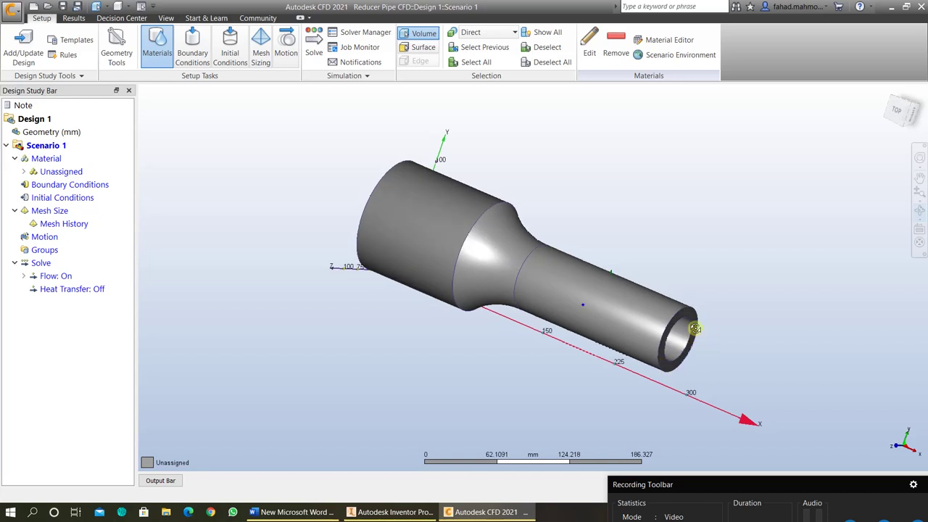
click(123, 42)
drag(407, 98, 153, 107)
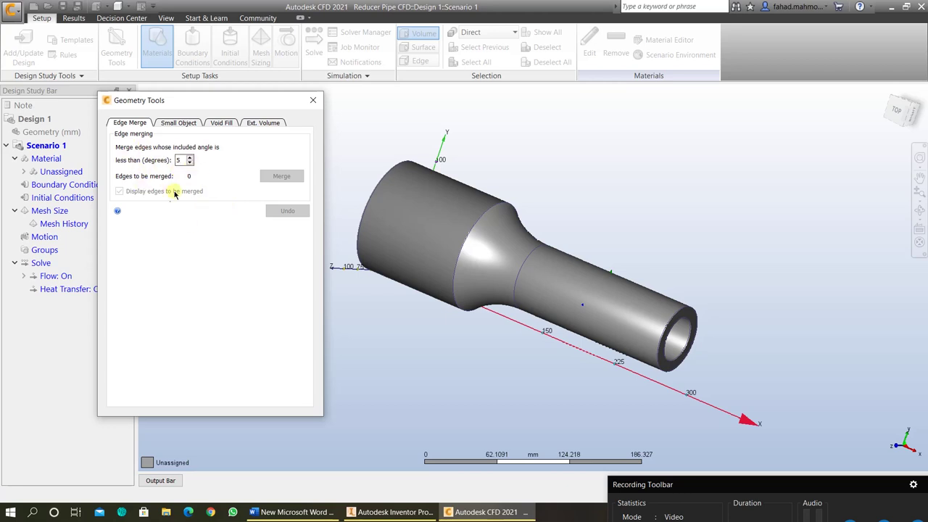
double_click(180, 159)
click(177, 122)
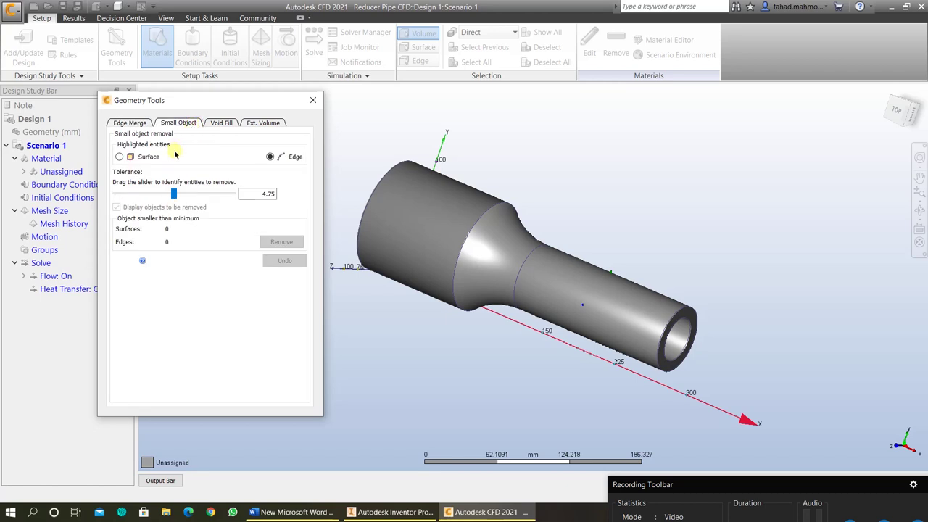
click(230, 126)
click(464, 218)
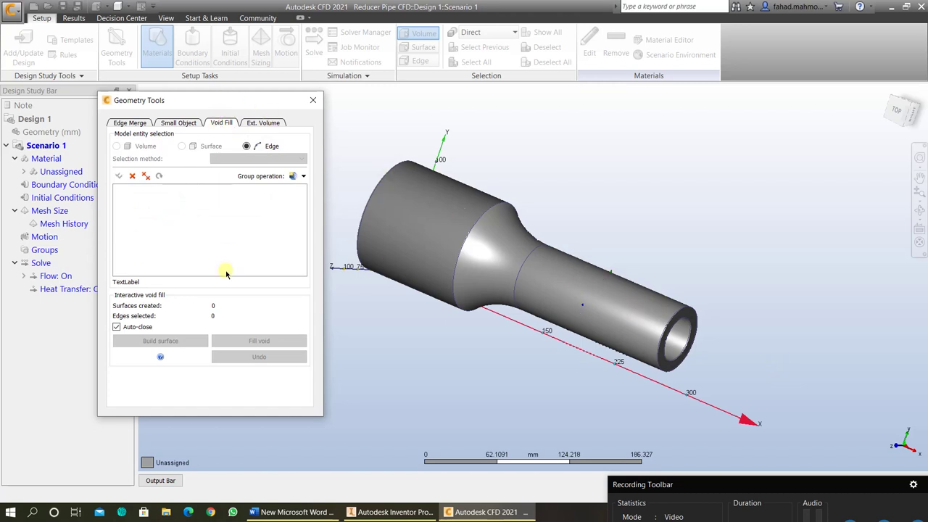
shift+middle_drag(655, 328, 685, 324)
scroll(686, 324, up, 3)
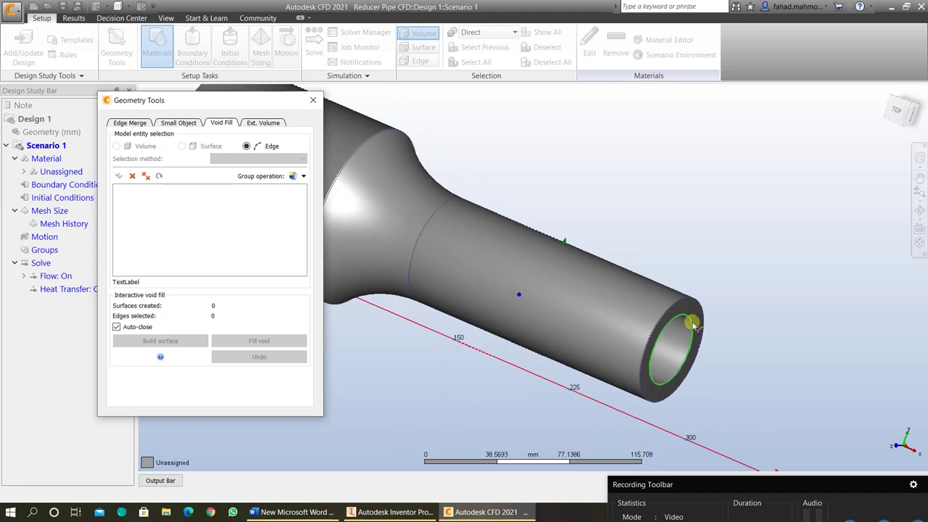
click(693, 324)
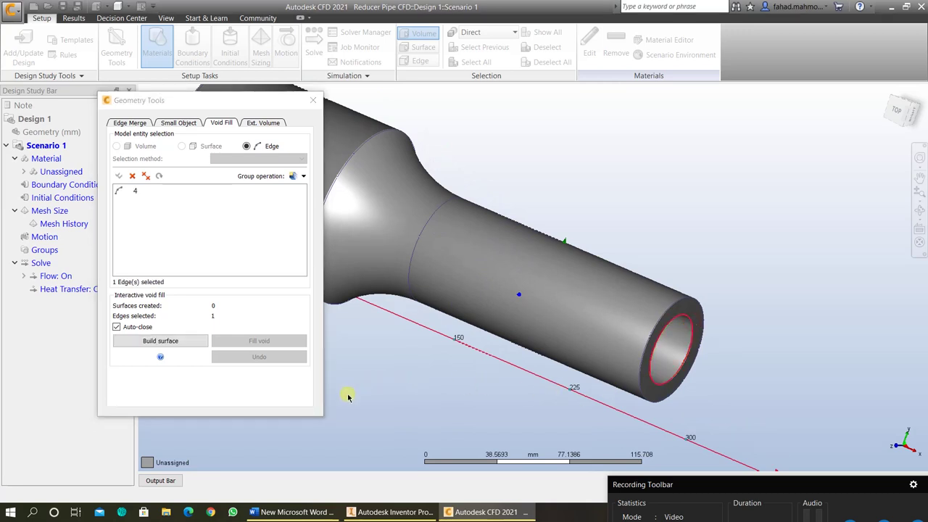
click(163, 343)
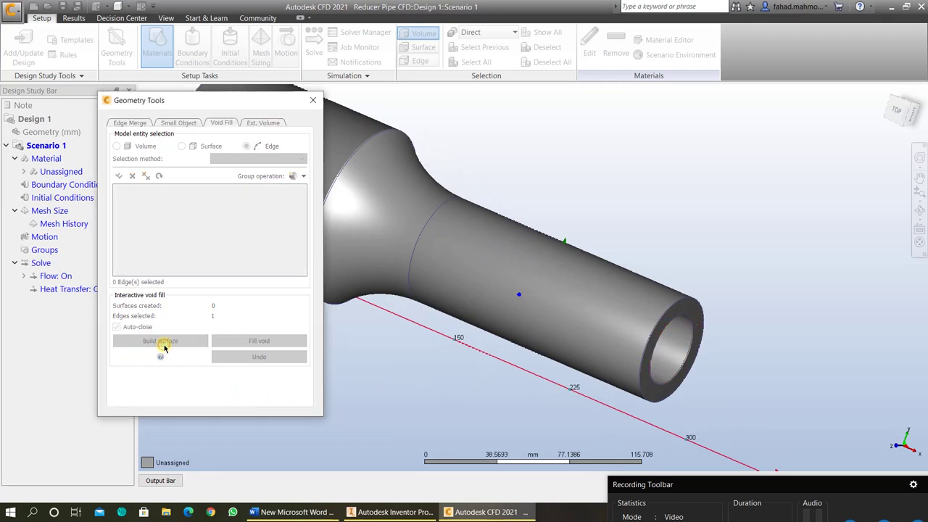
Build a surface from the inner circular edge at the wide end and fill the enclosed void, closing Geometry Tools.
shift+middle_drag(678, 341, 689, 354)
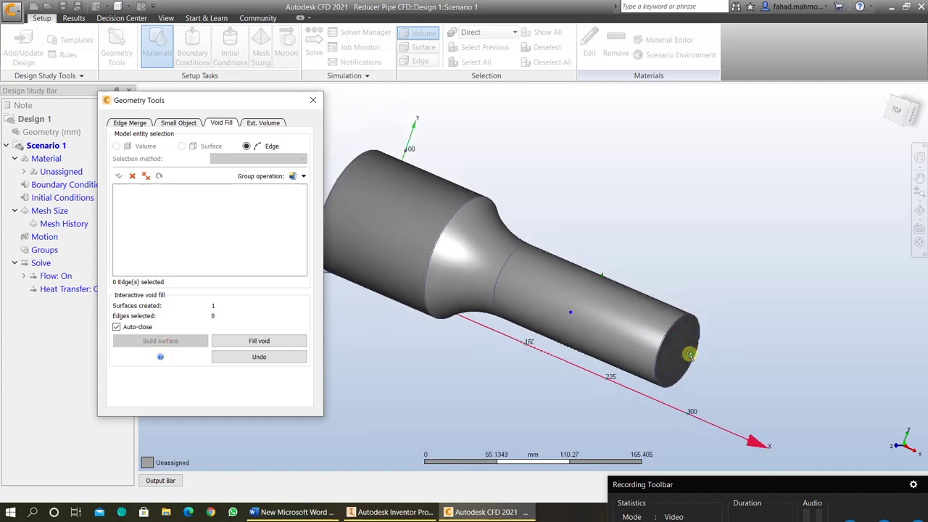
click(759, 232)
shift+middle_drag(759, 232, 670, 287)
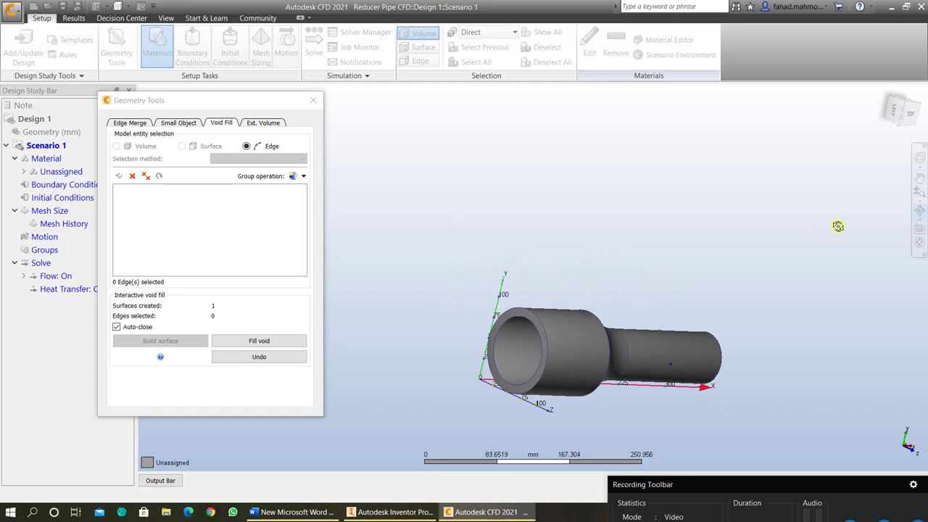
scroll(502, 331, up, 3)
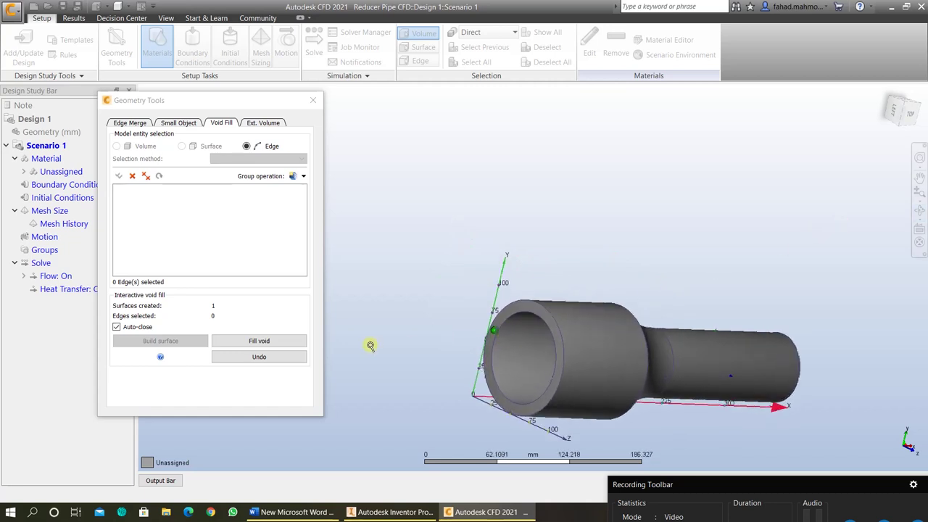
scroll(518, 320, up, 1)
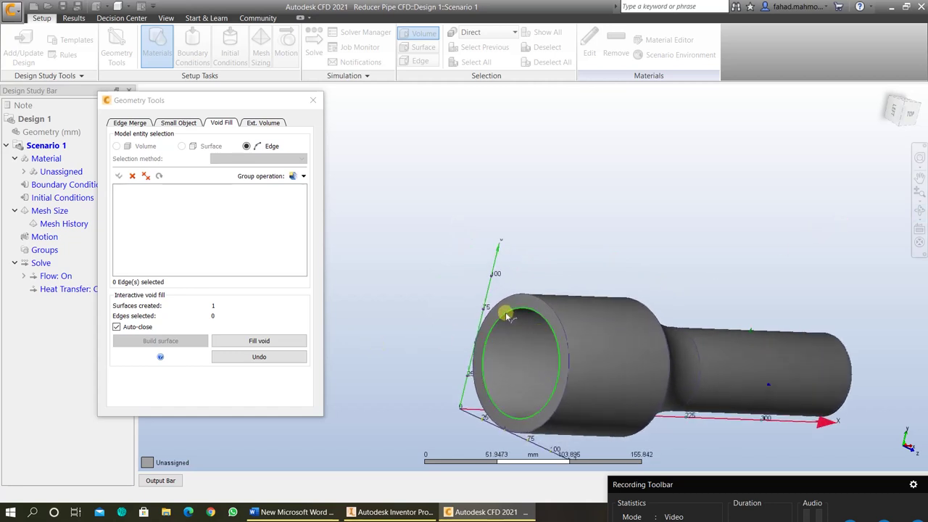
click(507, 316)
click(156, 343)
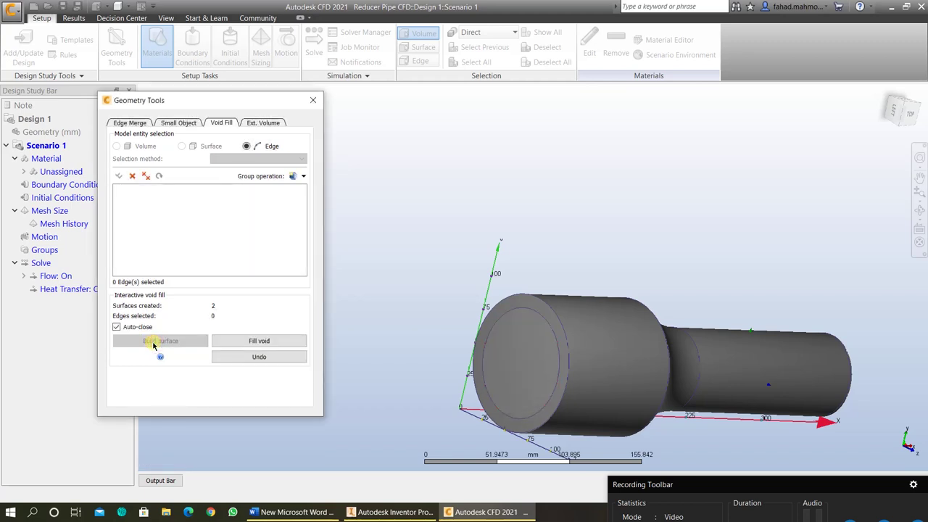
click(242, 344)
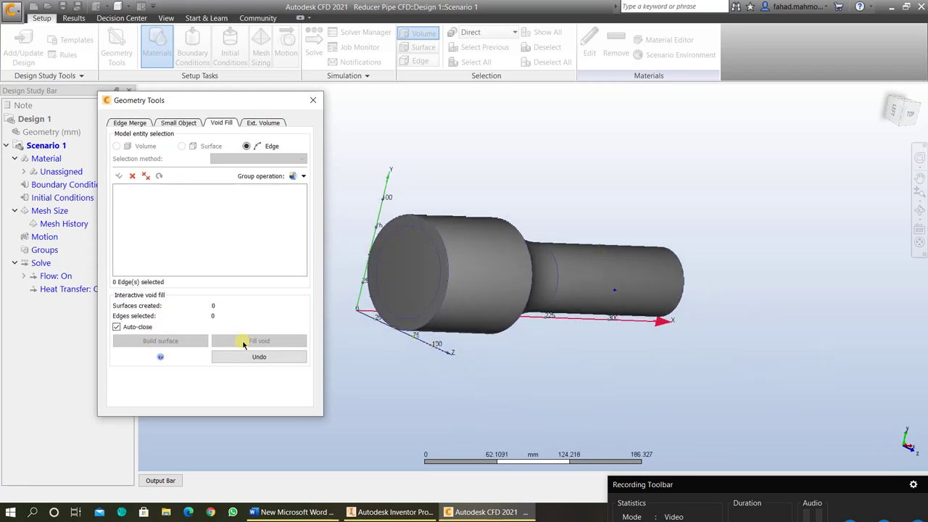
click(312, 99)
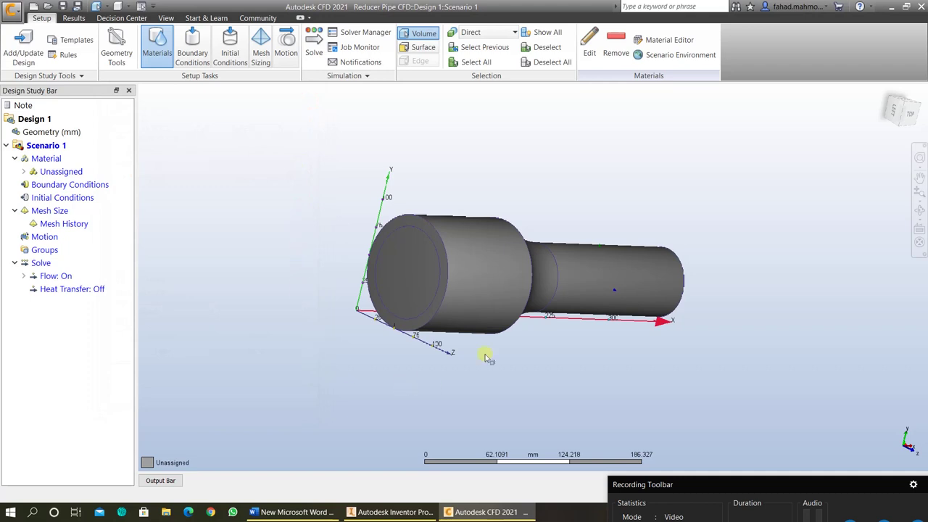
Assign the solid material Steel to the pipe wall volume, Part1.Body1.
click(496, 277)
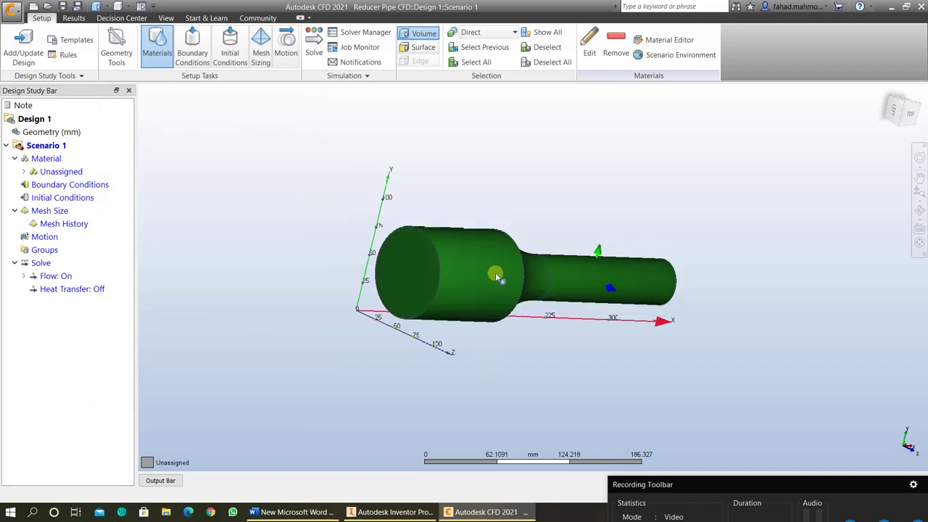
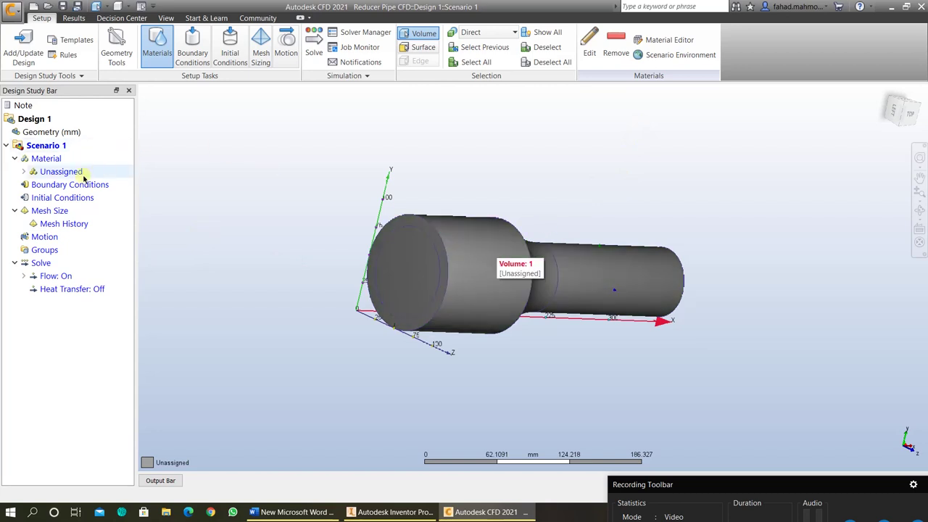
click(25, 173)
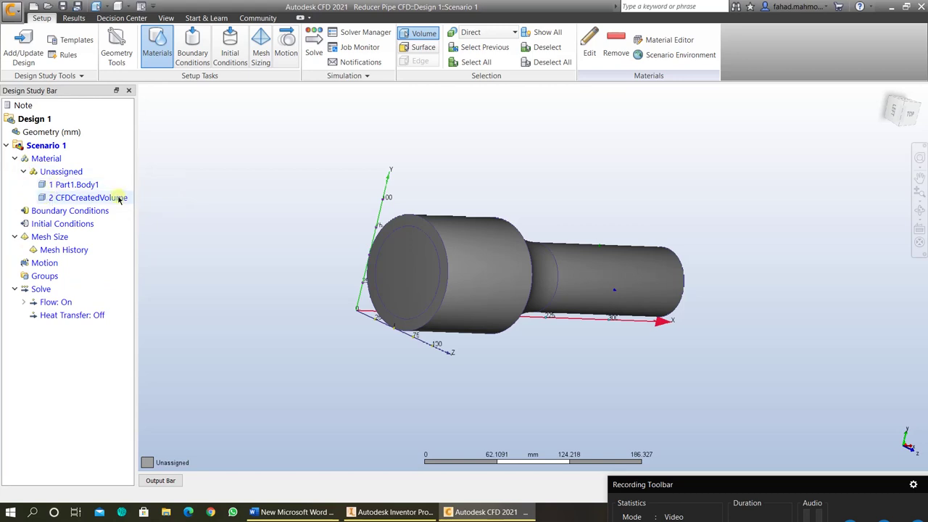
click(484, 275)
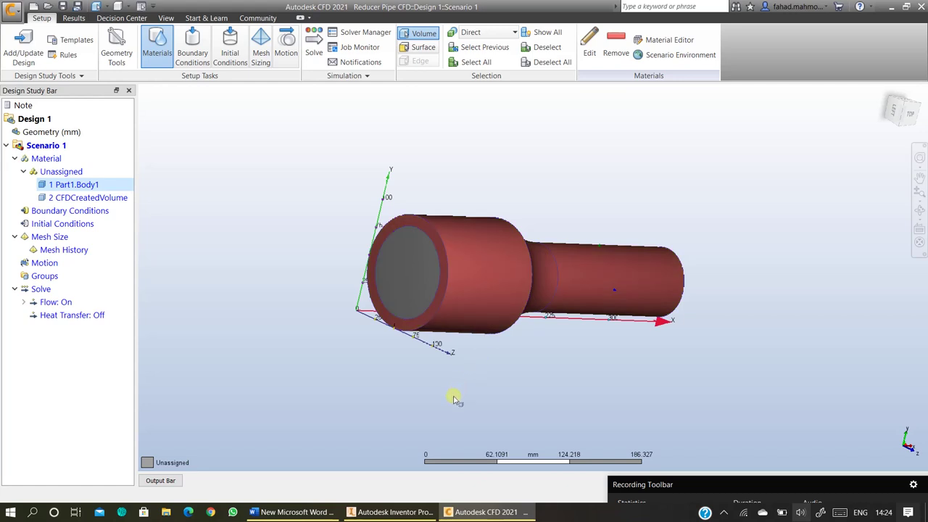
click(591, 45)
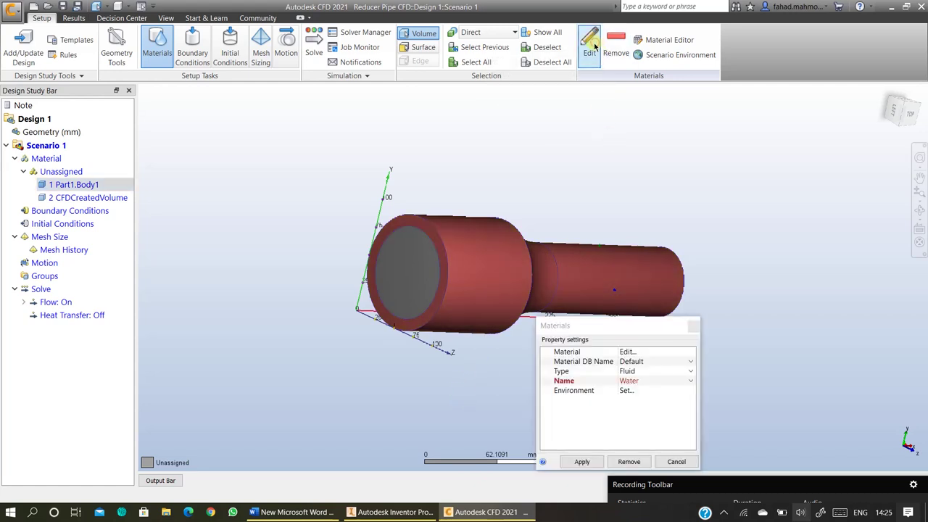
drag(628, 326, 734, 145)
click(734, 191)
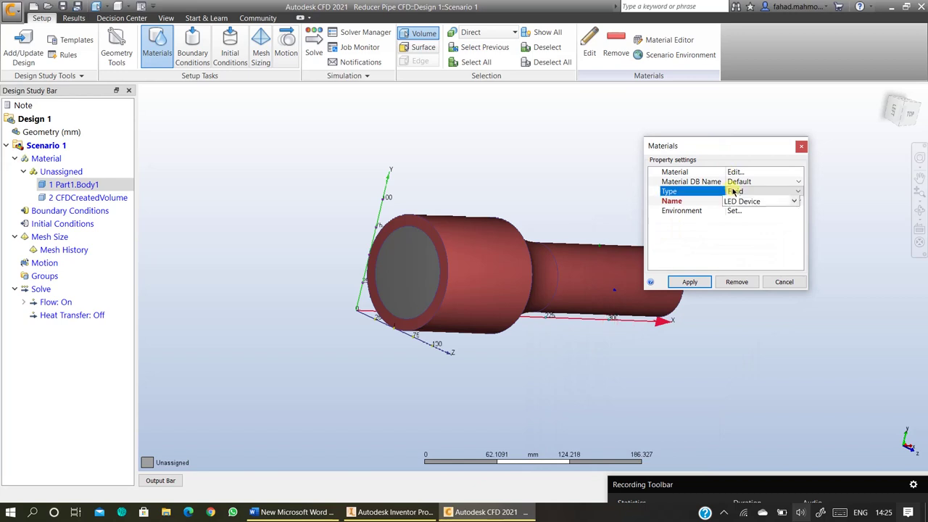
click(734, 191)
click(733, 210)
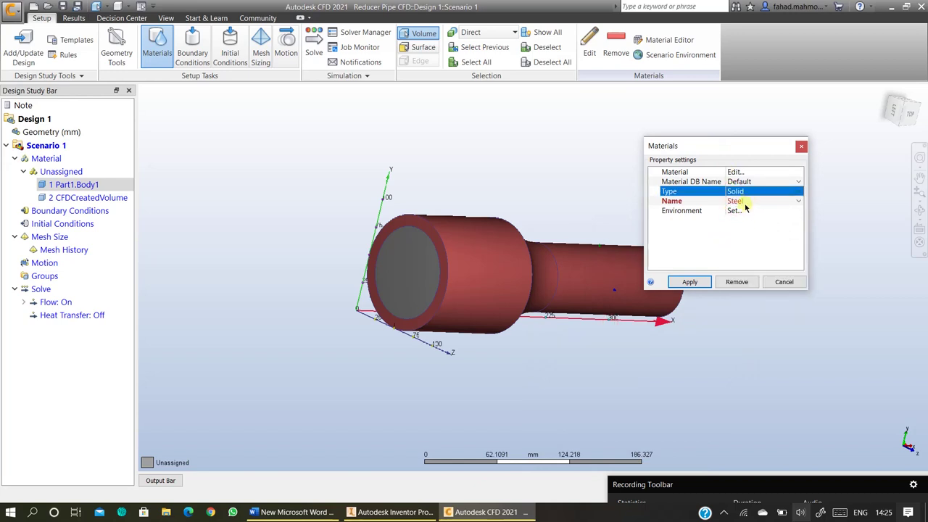
click(692, 282)
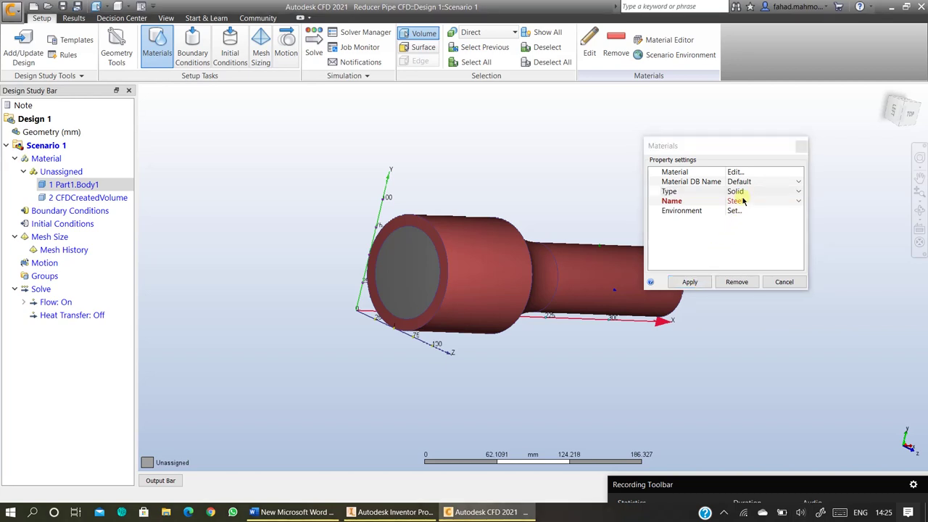
click(687, 283)
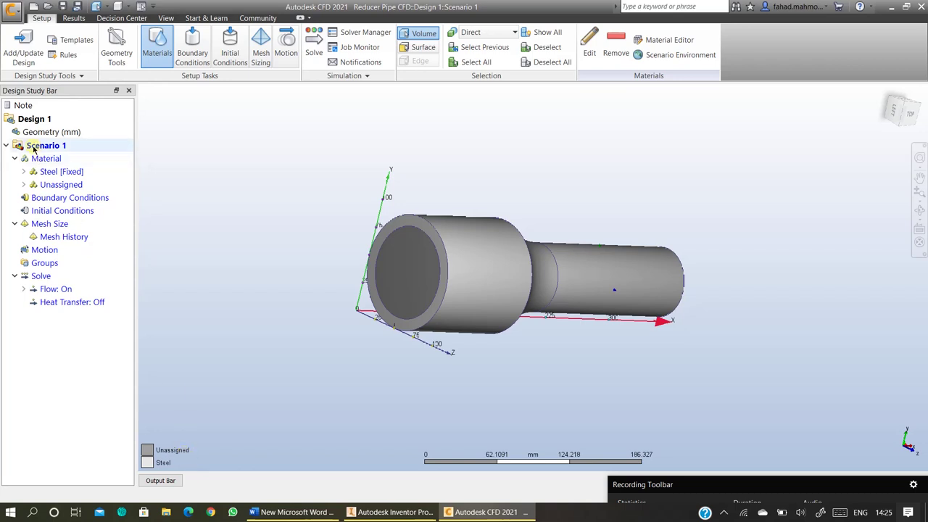
Assign the fluid material Water from the Default database to the unassigned inner volume.
mouse_move(66, 191)
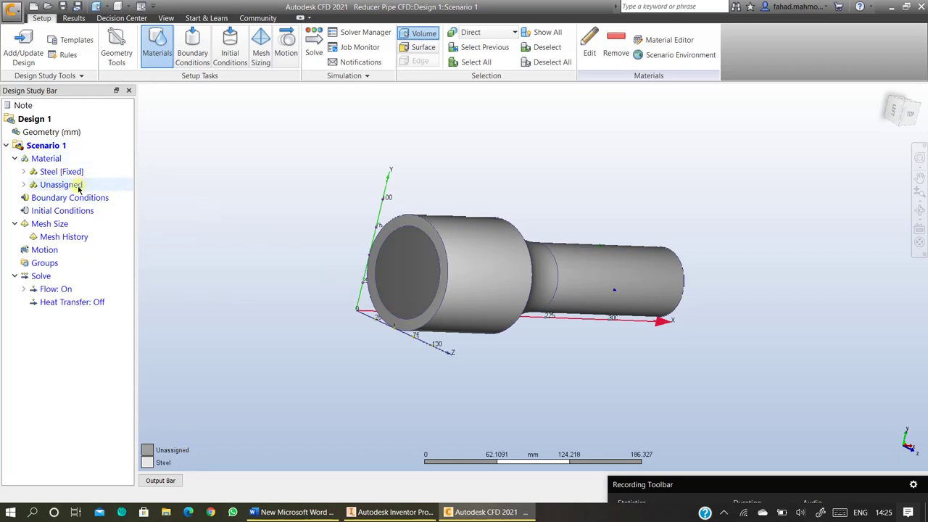
click(76, 186)
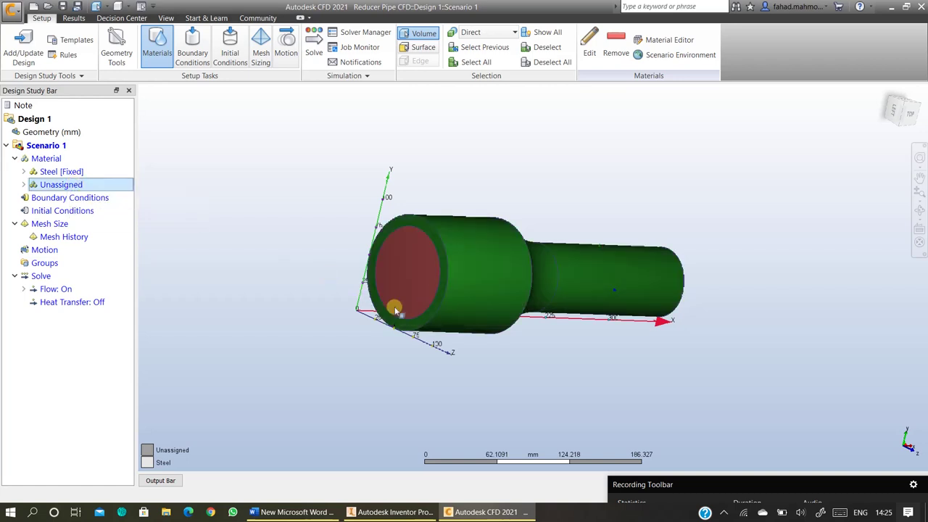
click(410, 273)
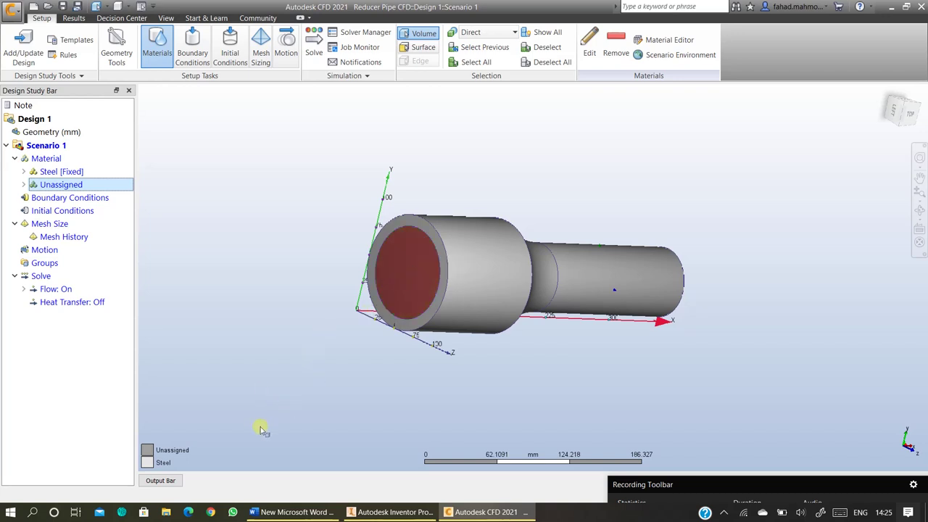
click(591, 55)
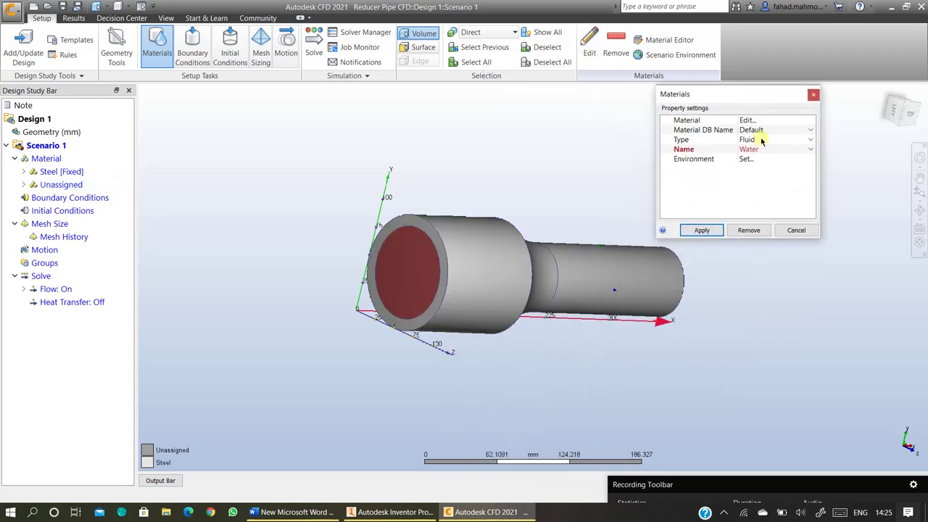
click(760, 140)
click(757, 150)
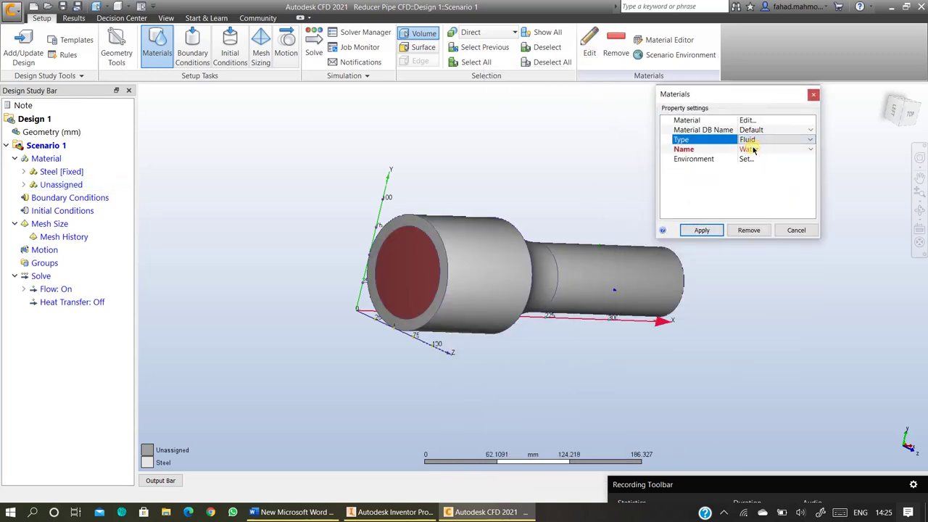
click(753, 150)
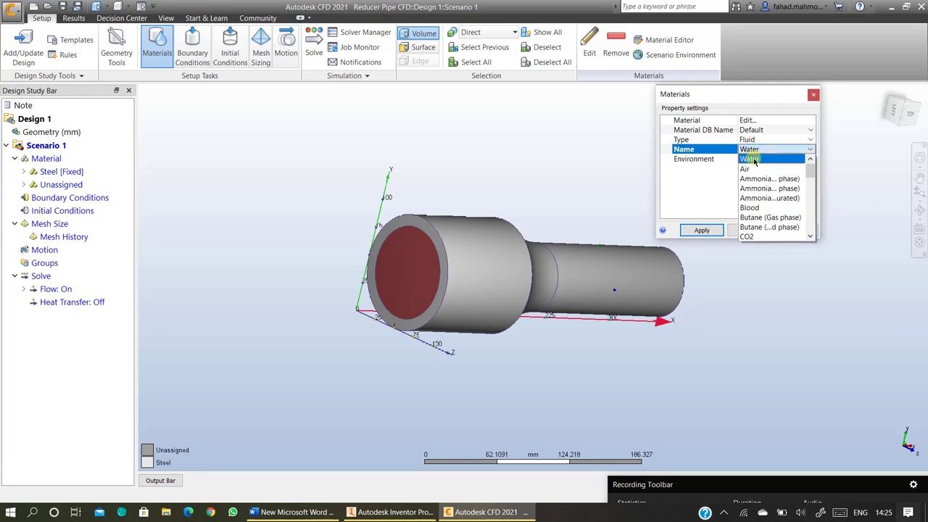
click(754, 160)
click(697, 229)
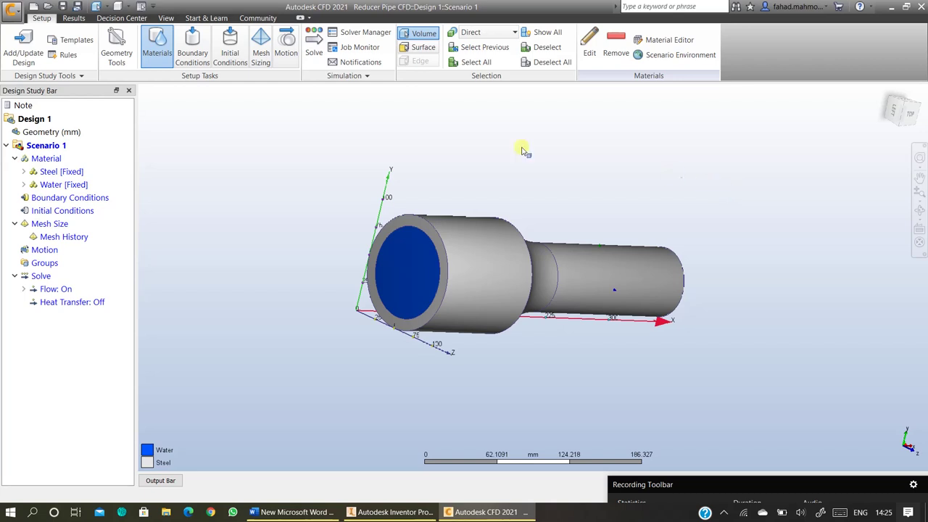
Apply a steady-state normal velocity boundary condition of 150 m/s to the water surface at the pipe's wide end.
click(193, 54)
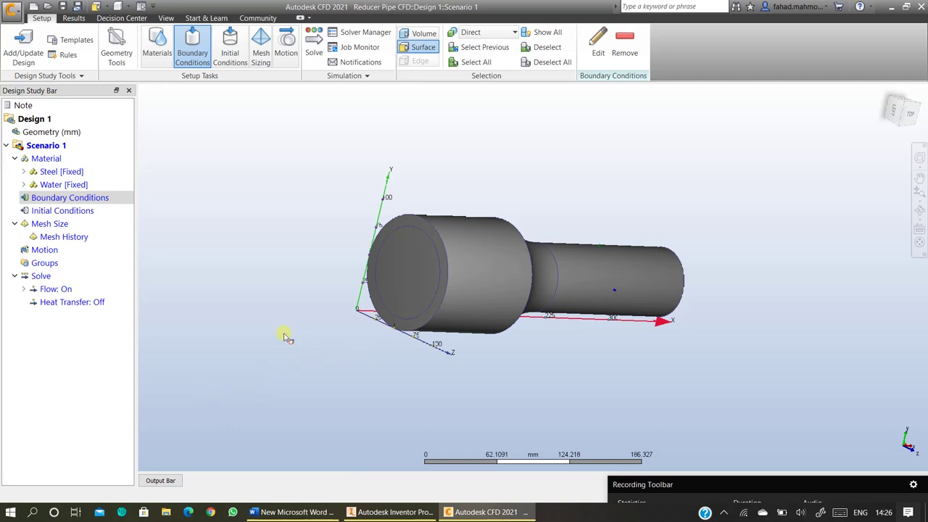
click(382, 261)
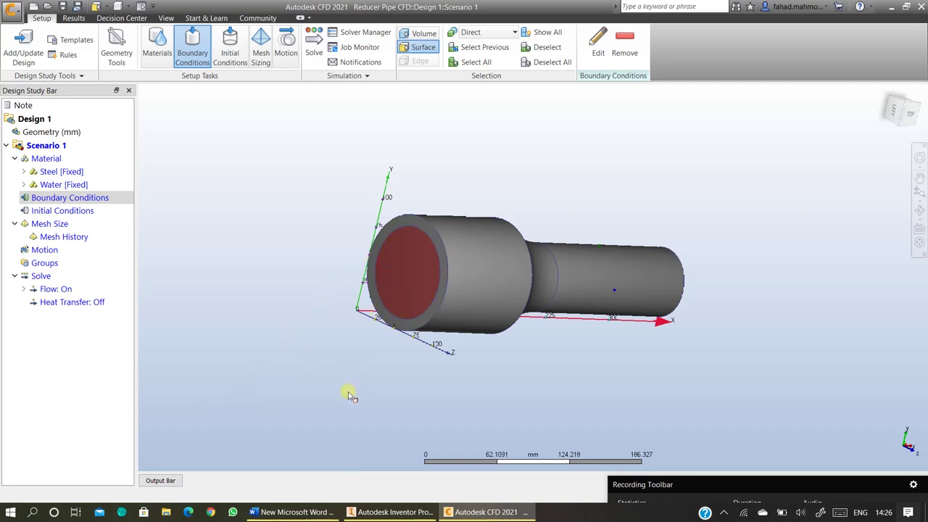
click(598, 51)
drag(525, 320, 225, 129)
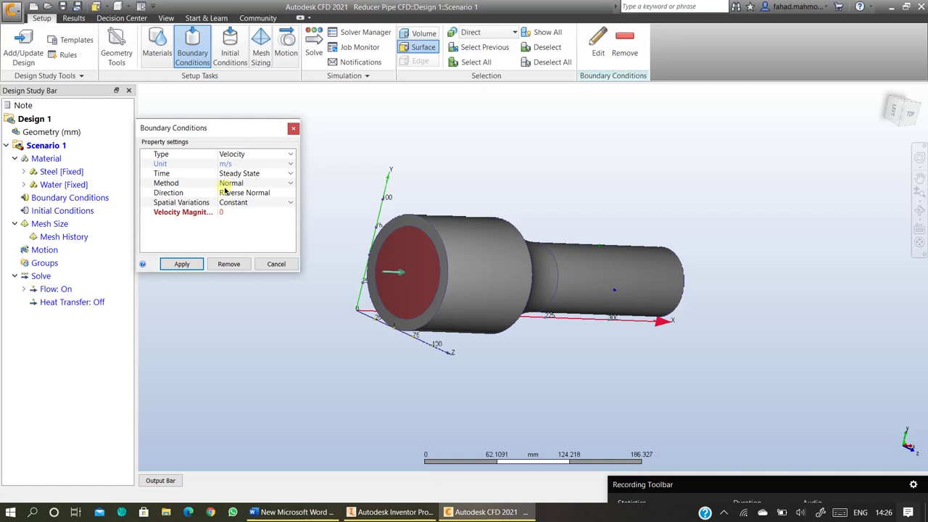
click(229, 212)
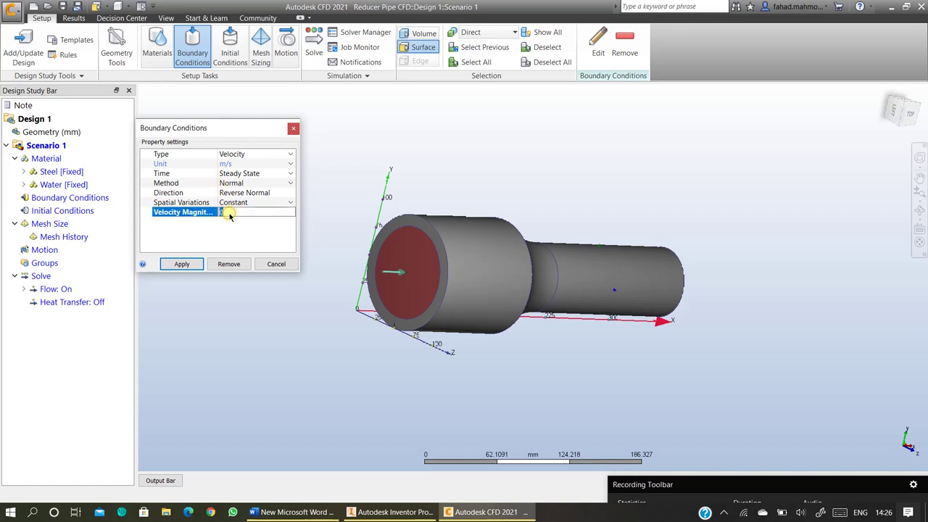
click(382, 281)
key(BackSpace)
click(181, 266)
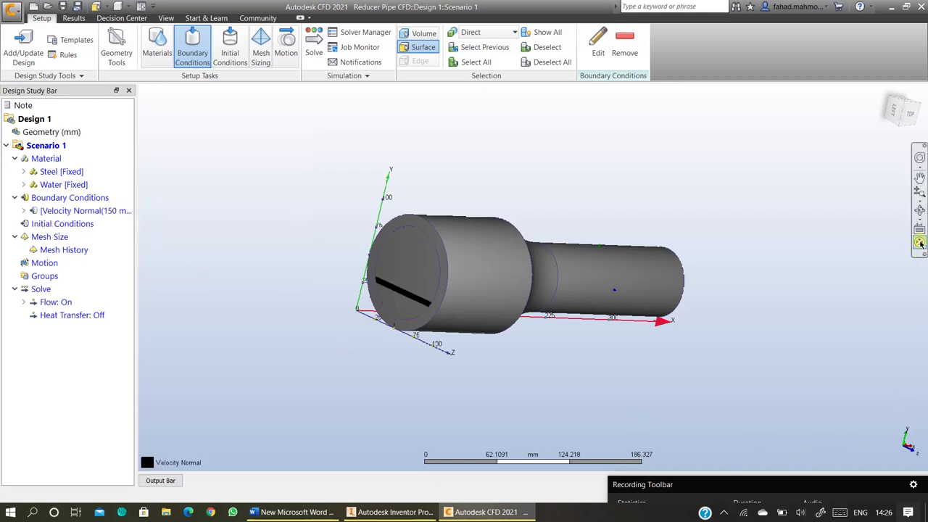
Apply a steady-state static gage pressure boundary condition of 0 Pa to the water surface at the pipe's narrow end.
click(920, 211)
drag(549, 250, 637, 217)
click(643, 286)
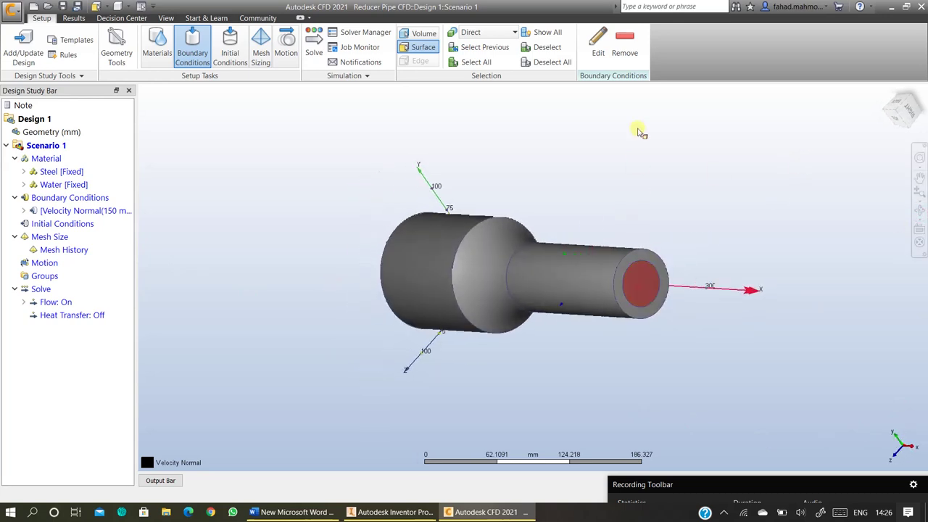
click(601, 58)
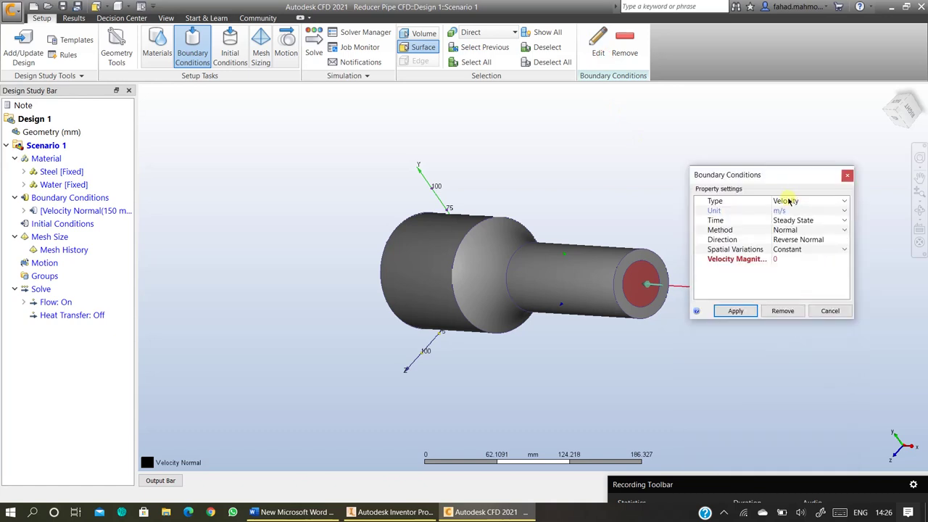
click(788, 201)
click(793, 249)
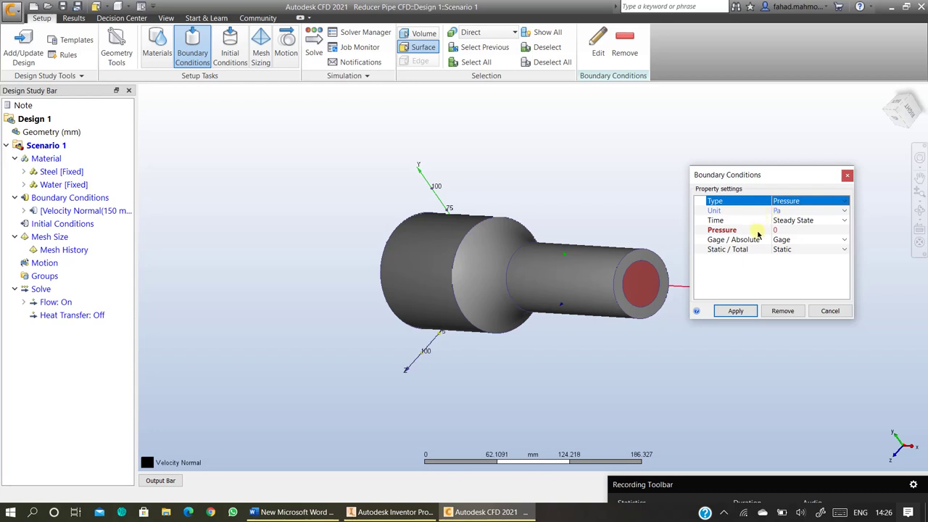
click(733, 312)
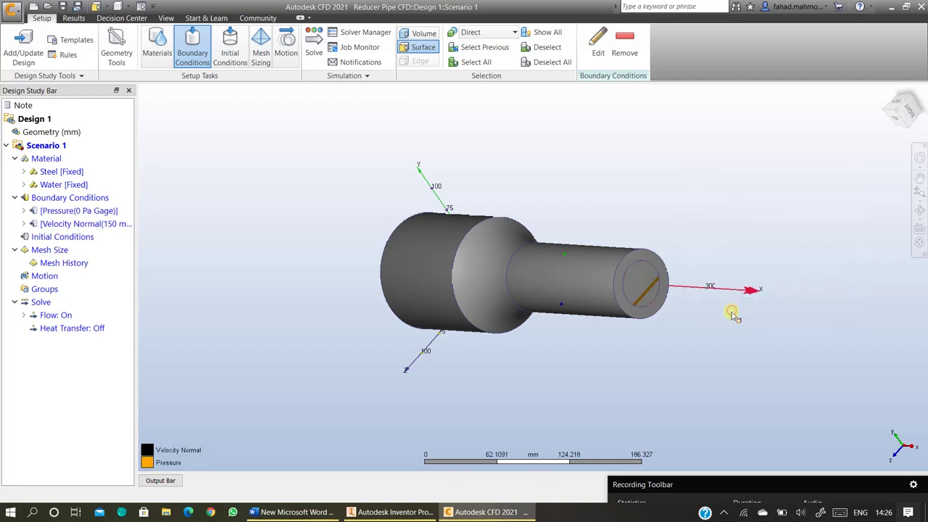
click(171, 453)
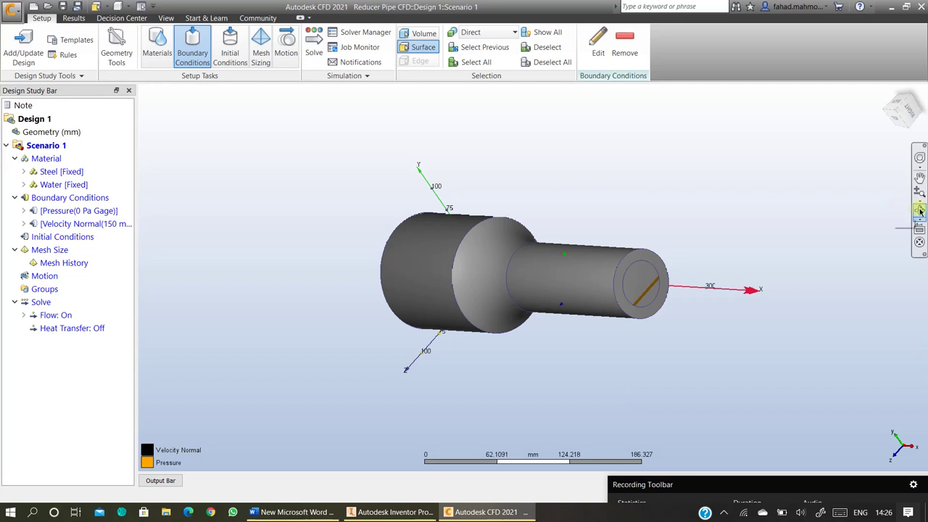
middle_drag(445, 201, 674, 175)
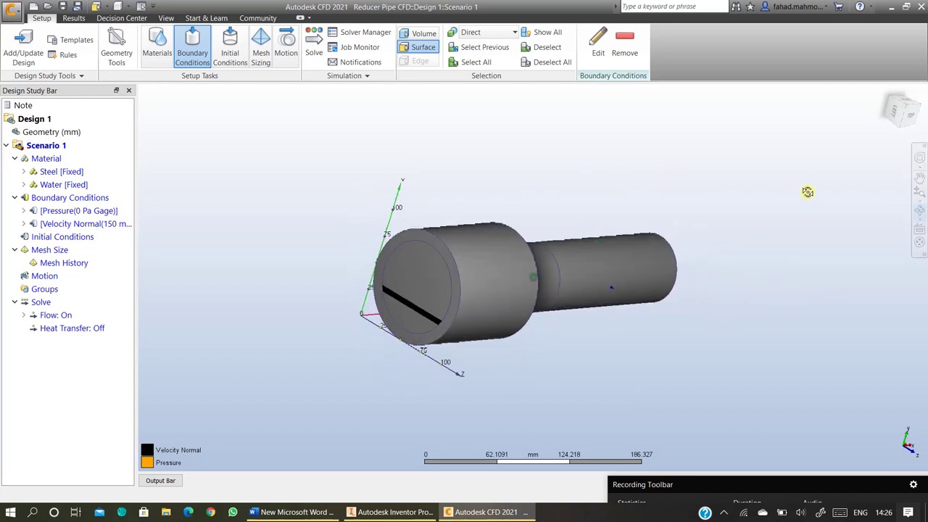
Generate automatic mesh sizing for the whole reducer pipe model and inspect the mesh points at both ends.
click(264, 56)
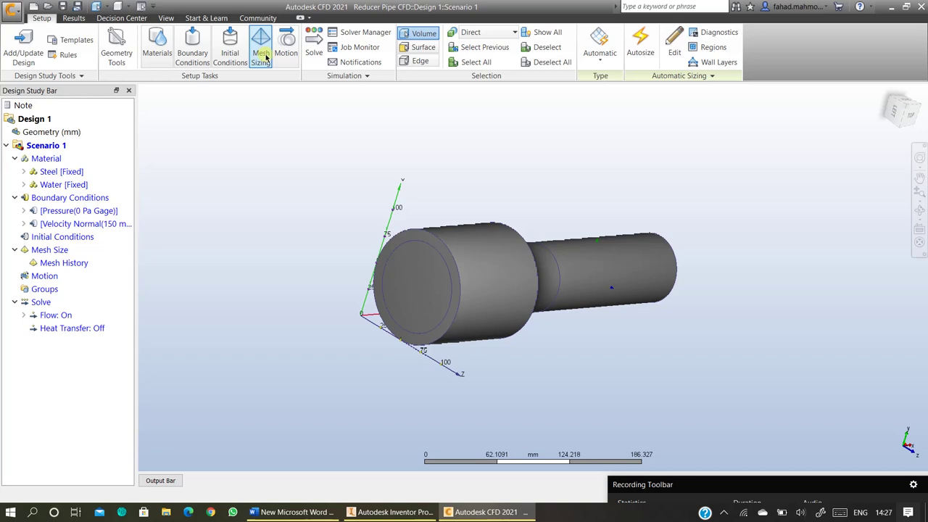
click(644, 60)
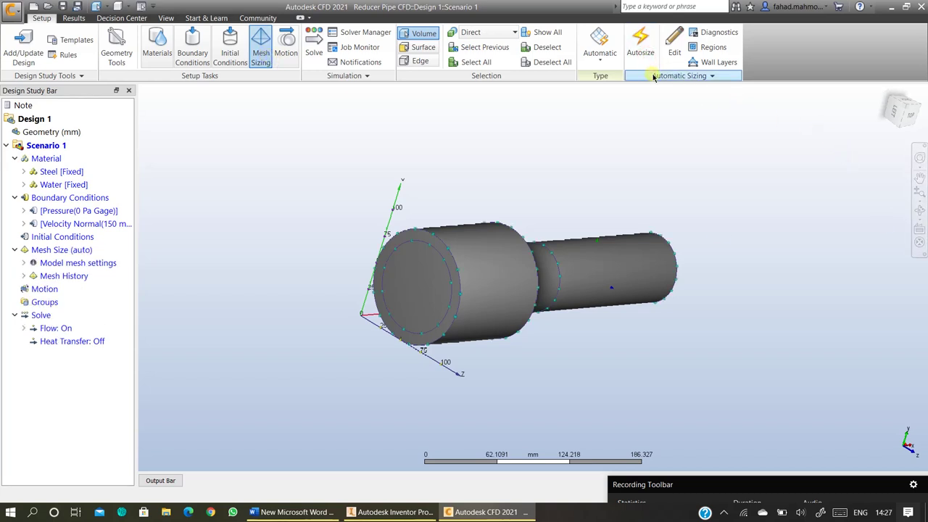
click(919, 212)
drag(590, 297, 284, 269)
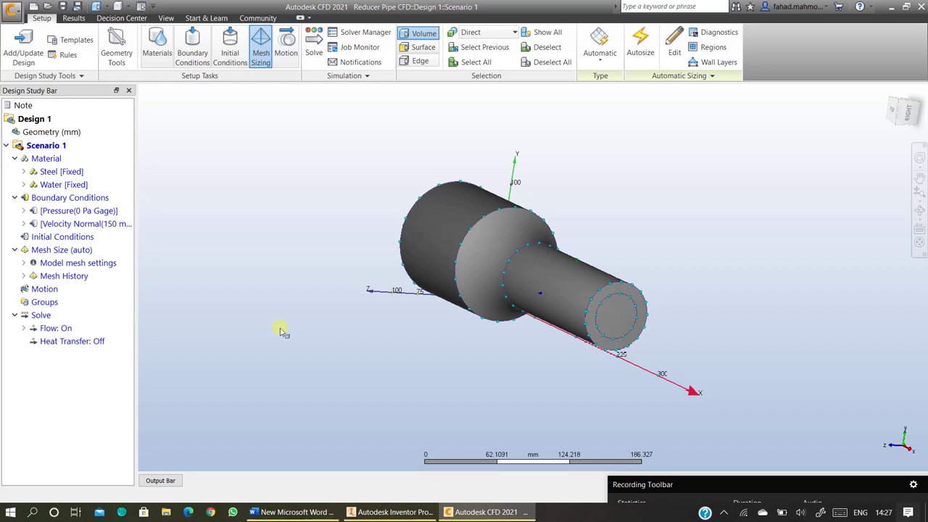
Solve the scenario in steady state for 100 iterations and review the convergence plot, then collapse the output area.
click(316, 64)
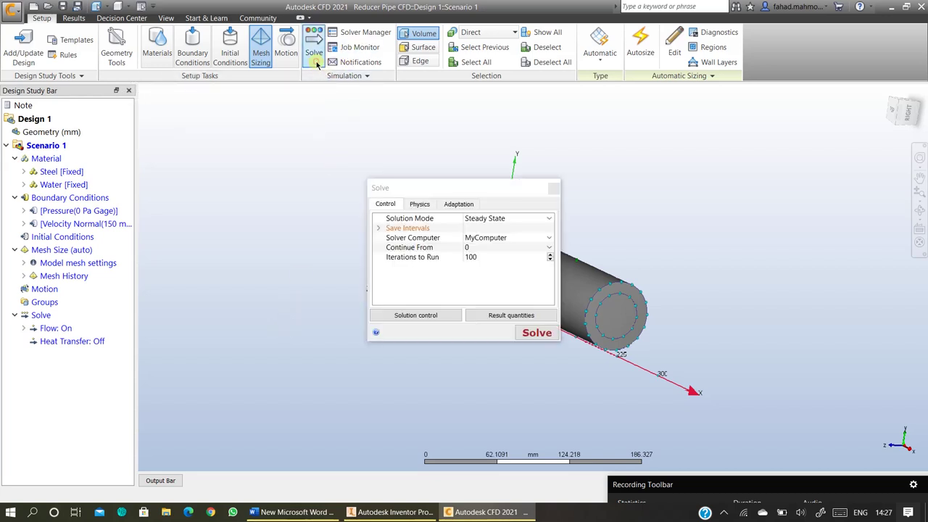
drag(399, 180, 204, 88)
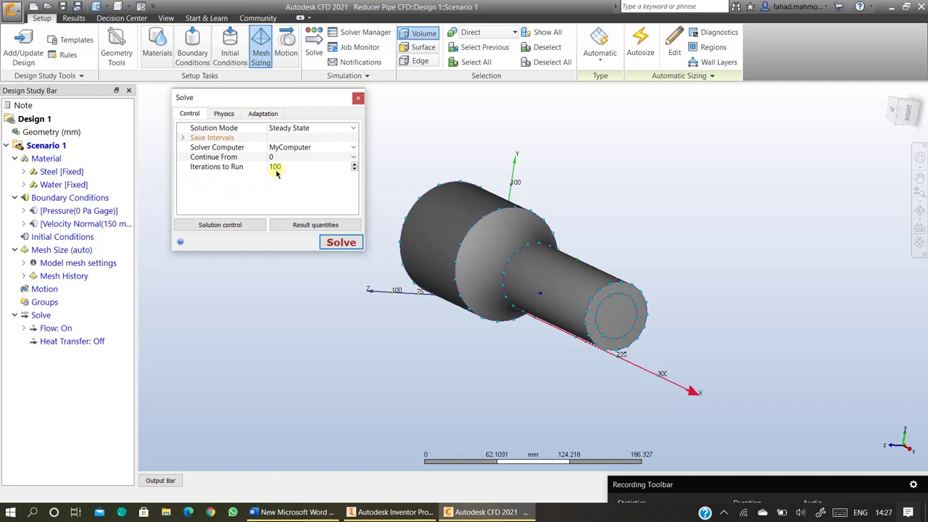
click(338, 243)
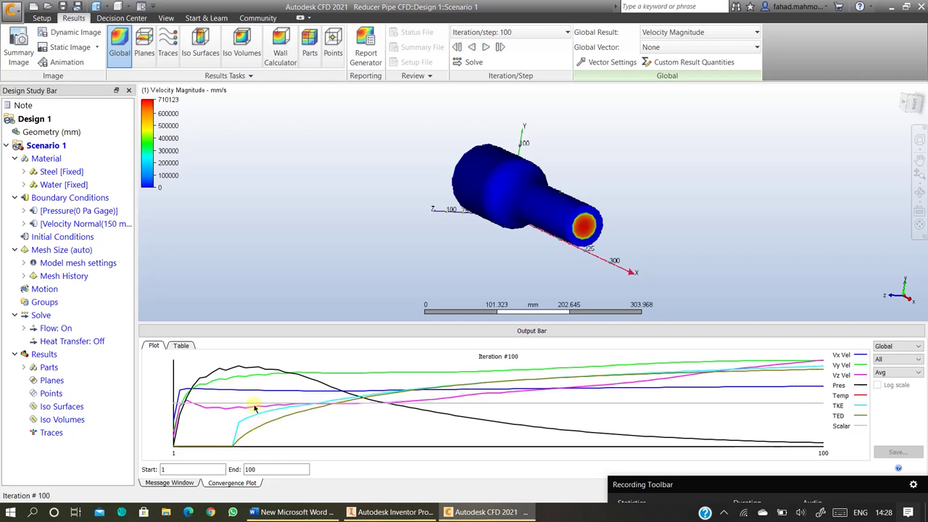
click(234, 483)
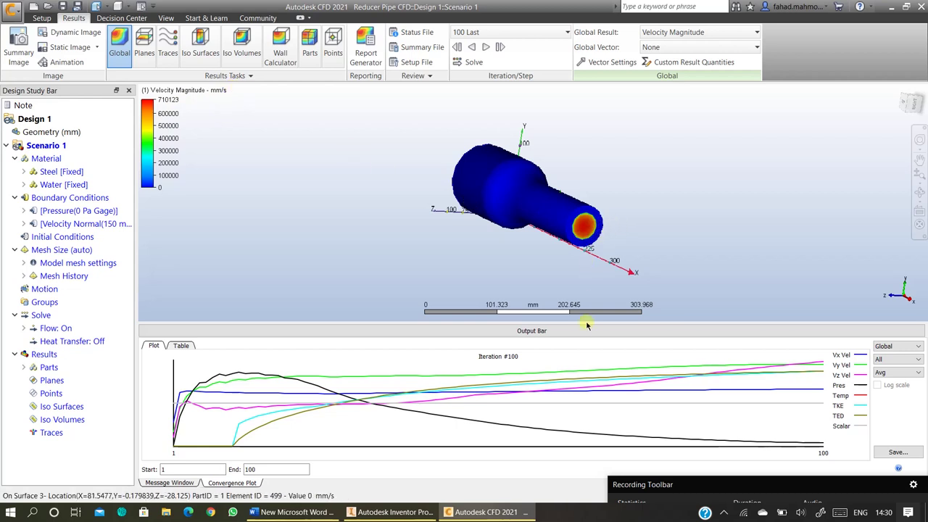
click(545, 332)
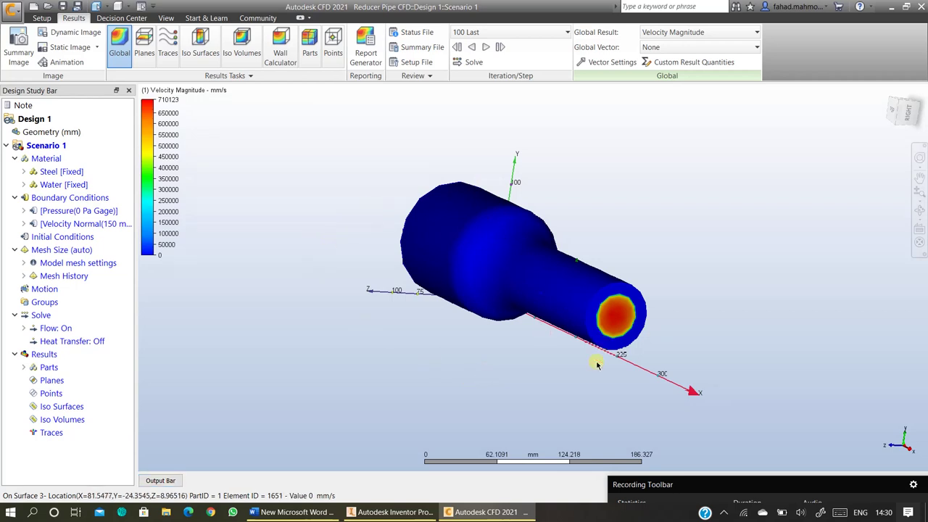
Display Static Pressure as the global result on the pipe.
right_click(266, 229)
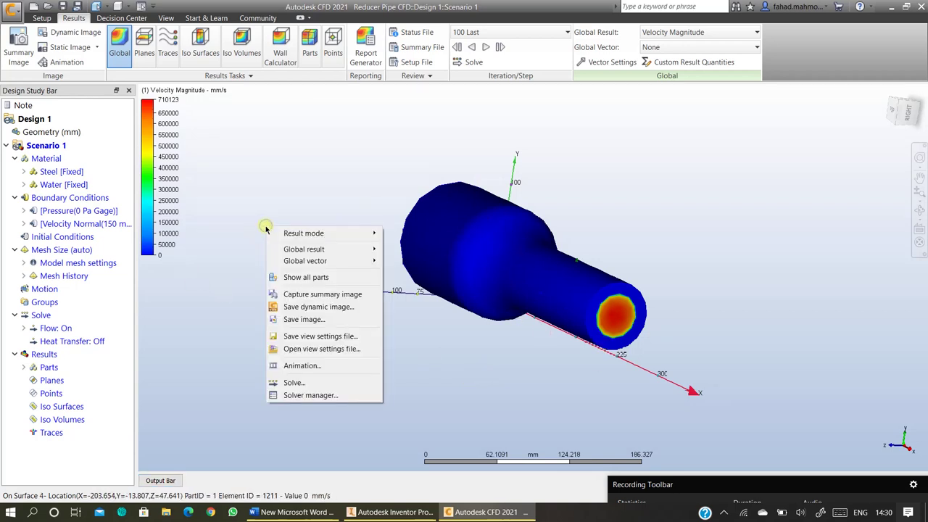
mouse_move(280, 249)
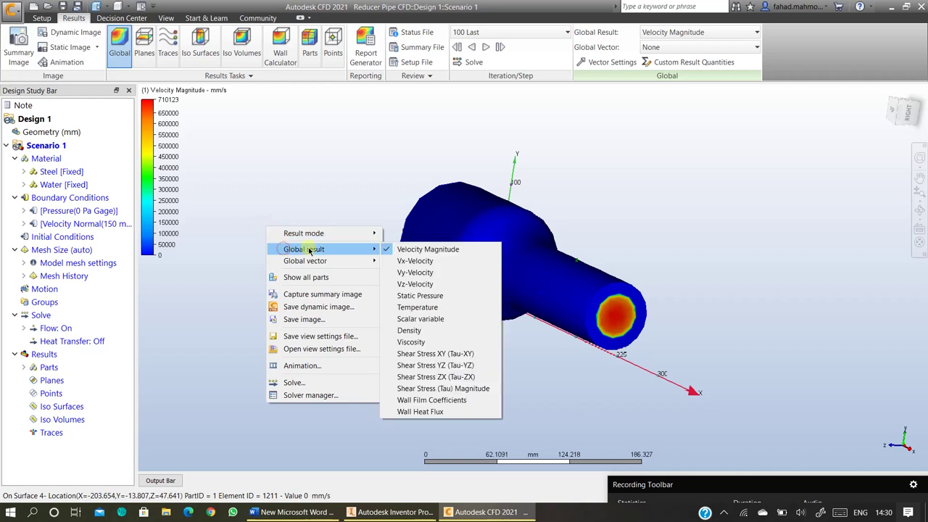
click(419, 296)
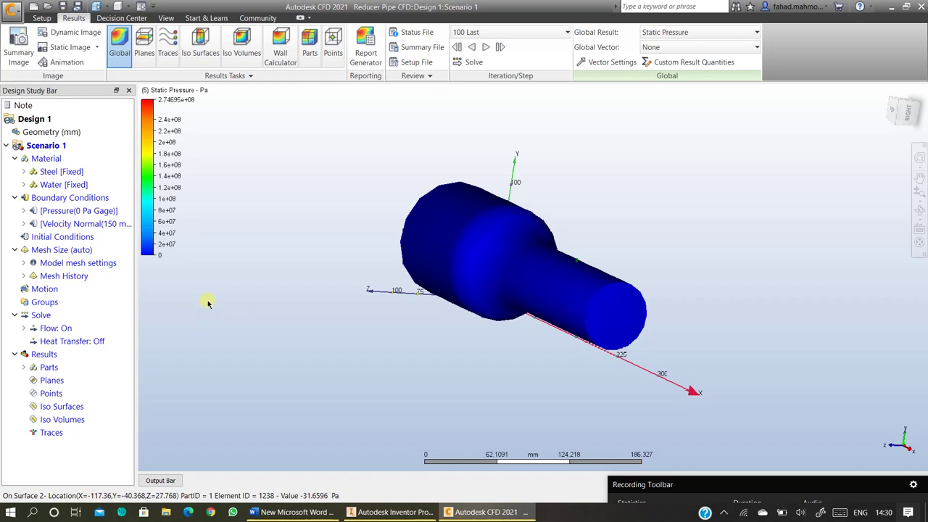
Add a results plane and align it normal to the Z axis to show the static pressure along the pipe's length.
click(138, 46)
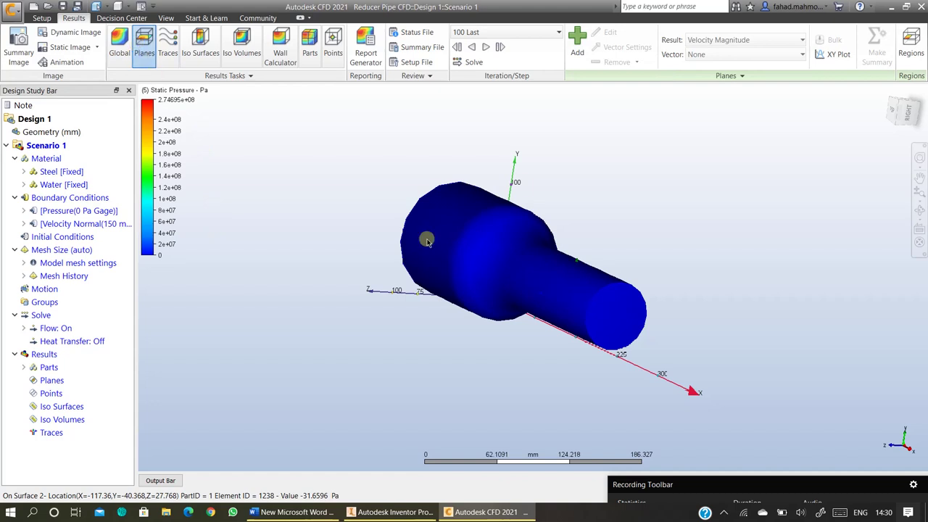
click(579, 45)
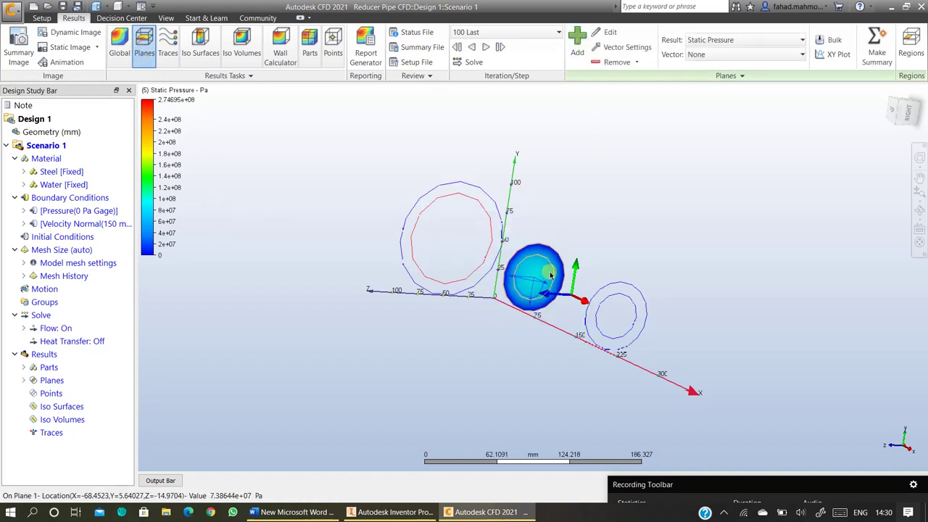
mouse_move(551, 275)
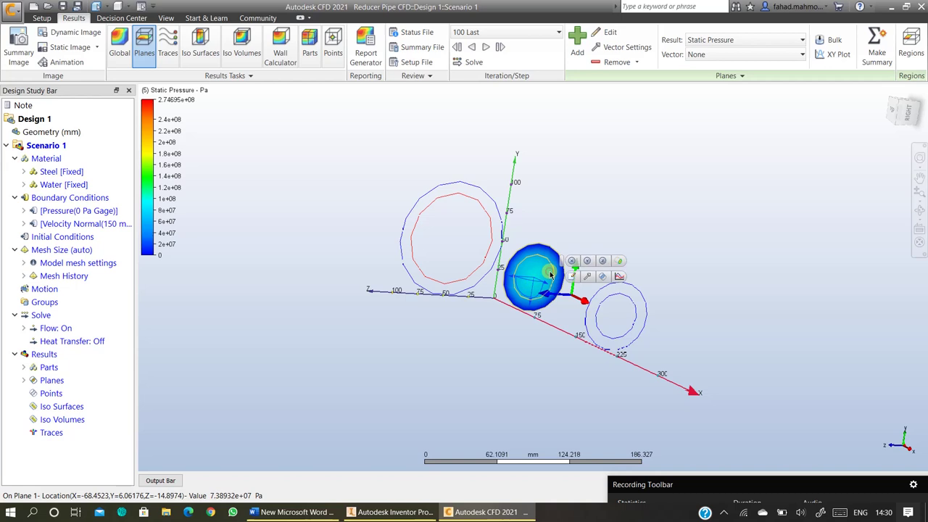
click(588, 262)
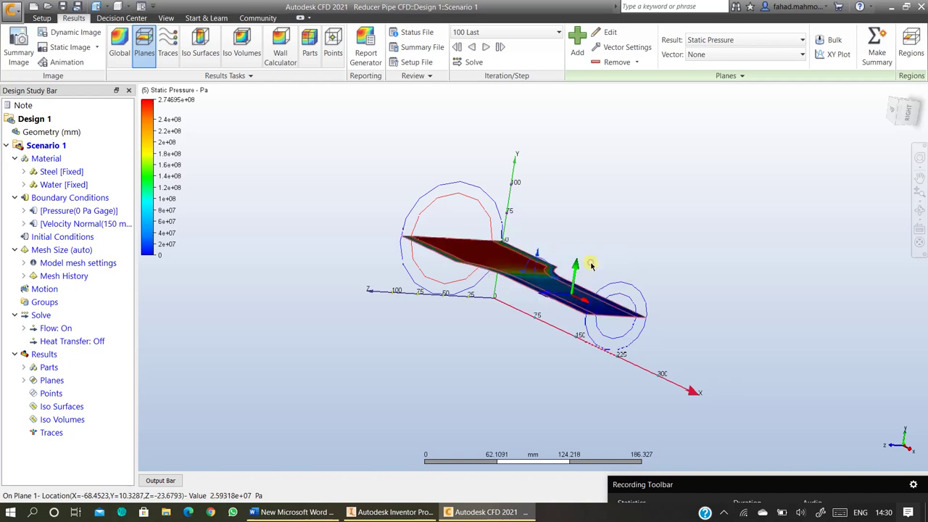
drag(566, 269, 592, 280)
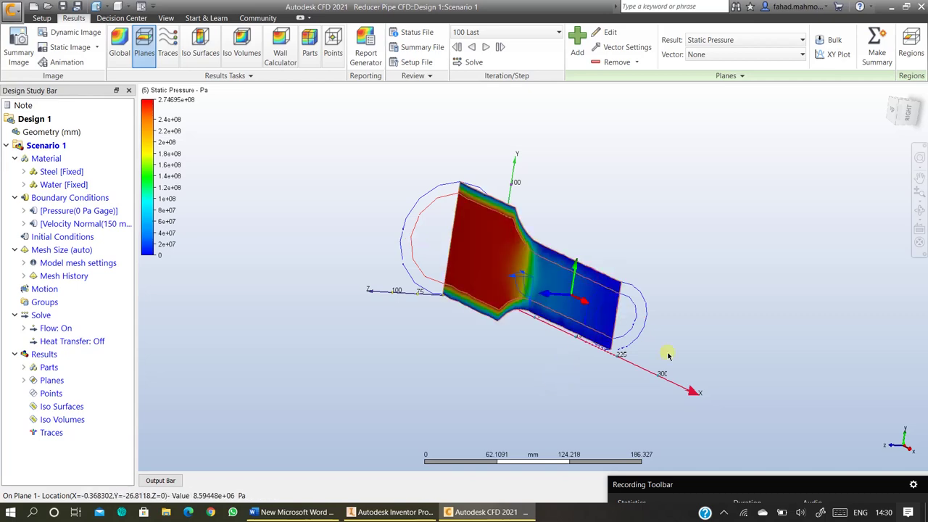
shift+middle_drag(589, 171, 596, 203)
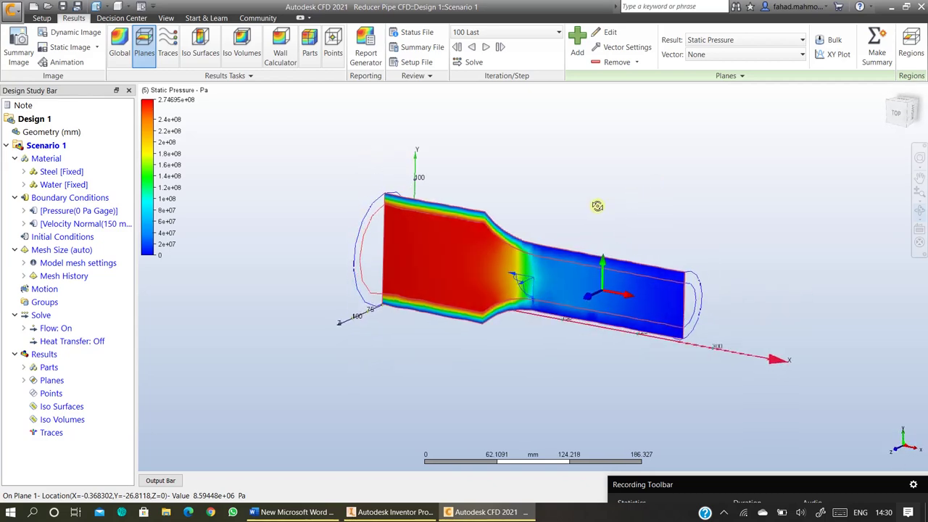
Set the global result to Velocity Magnitude and remove the lengthwise static pressure plane.
right_click(267, 205)
mouse_move(282, 245)
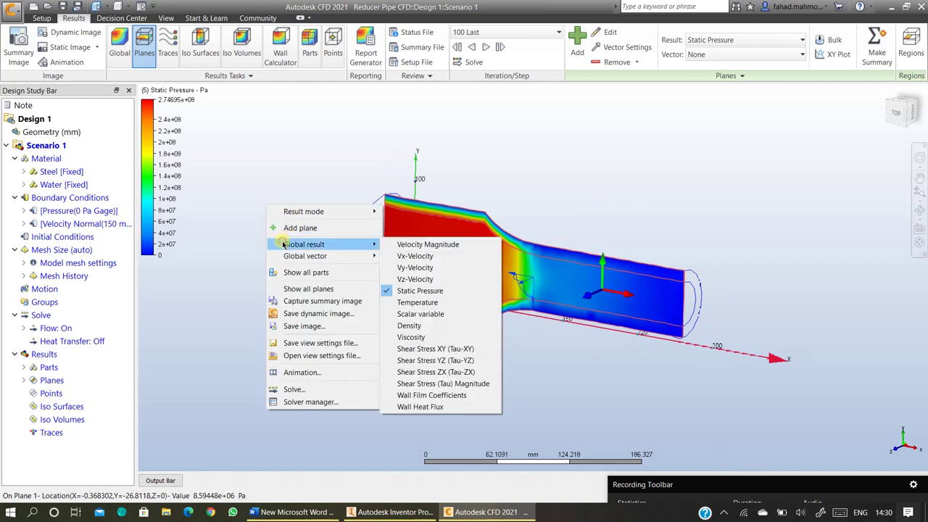
click(366, 241)
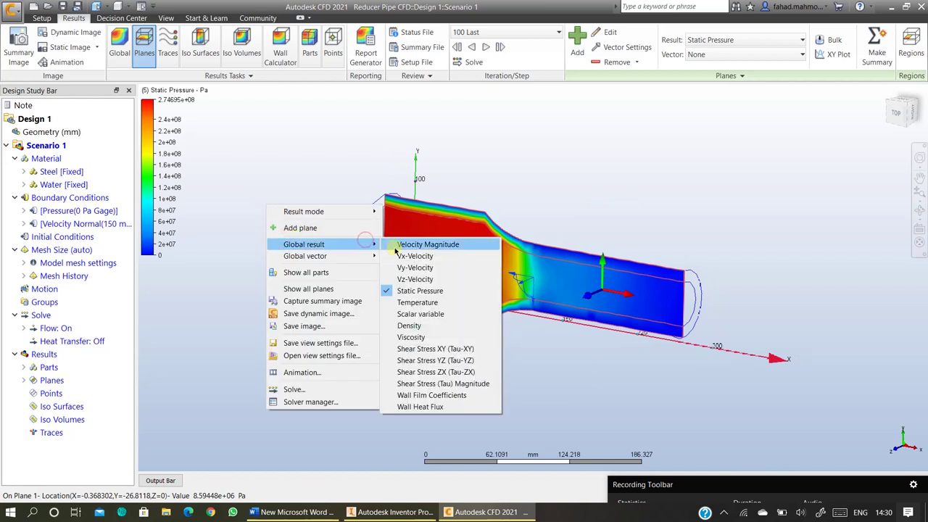
click(395, 247)
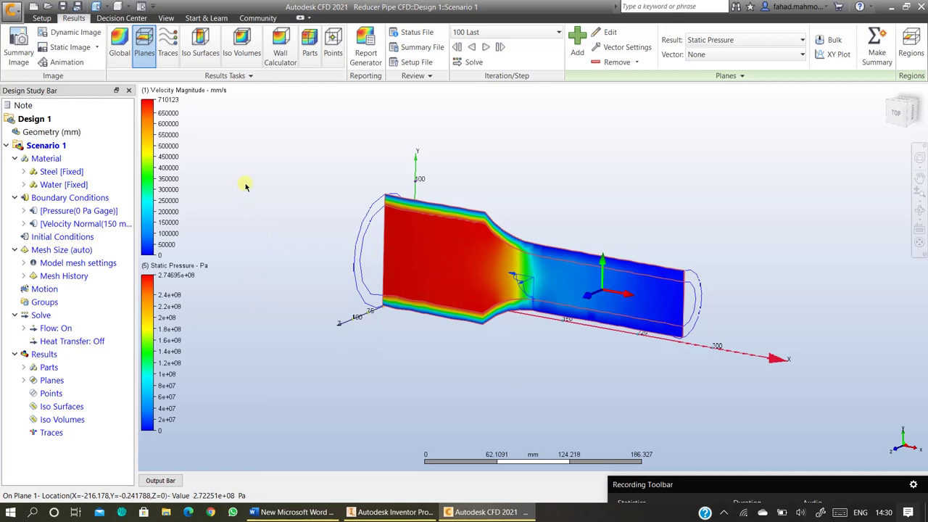
click(617, 61)
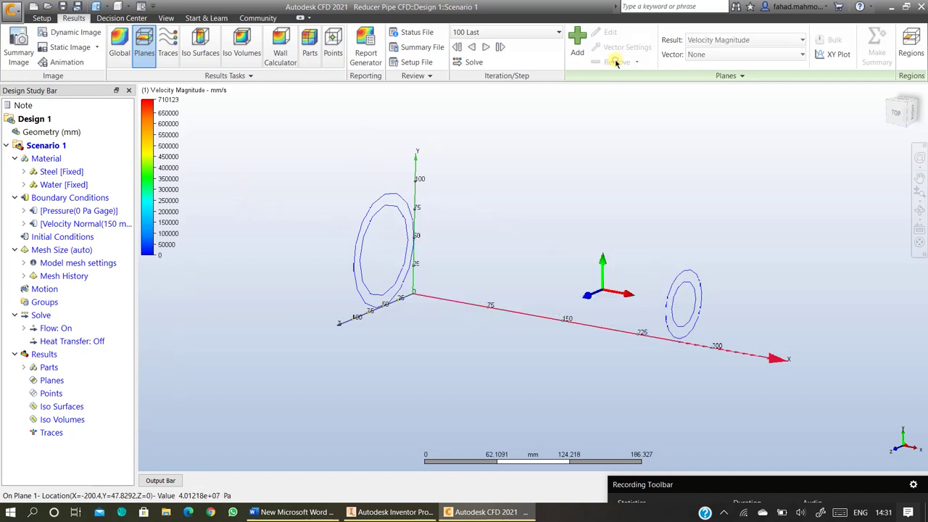
Create a Circular trace seed set centred on the pipe axis in the left view, sized to cover the wide end's outer circle.
click(168, 54)
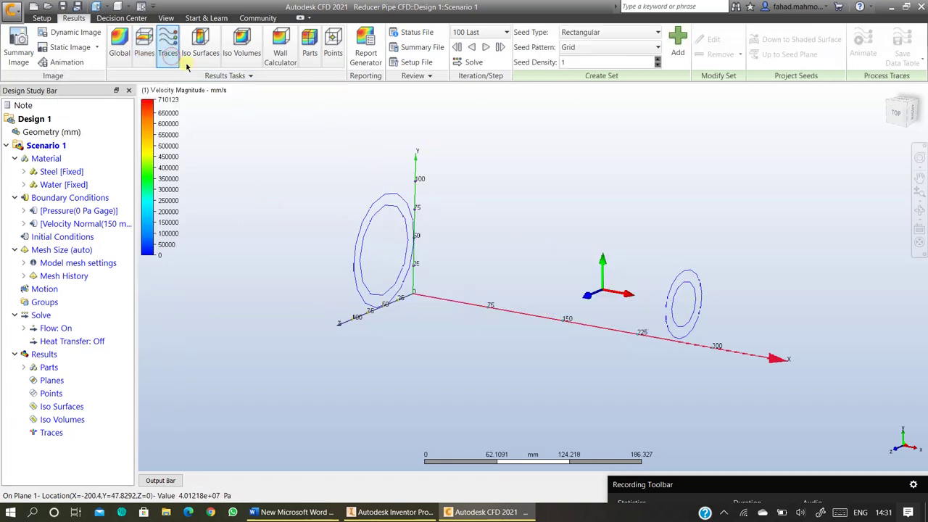
click(920, 221)
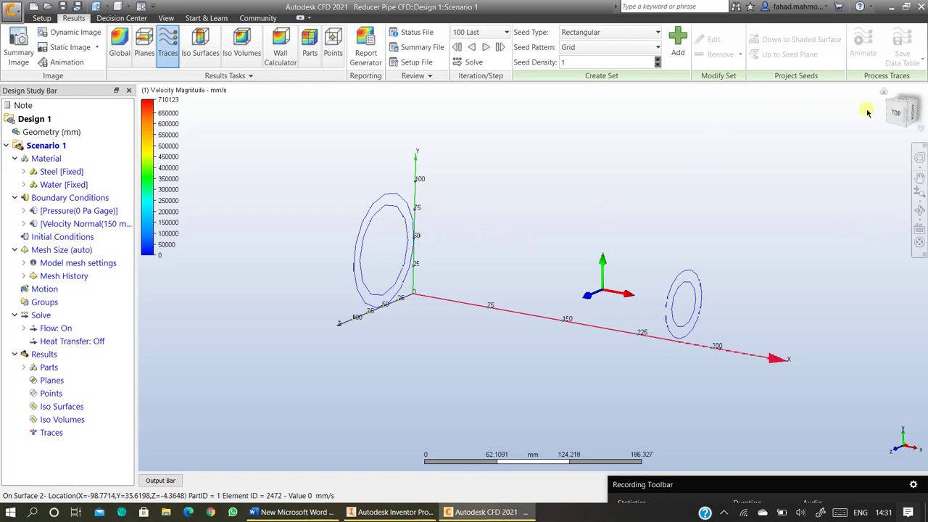
click(895, 114)
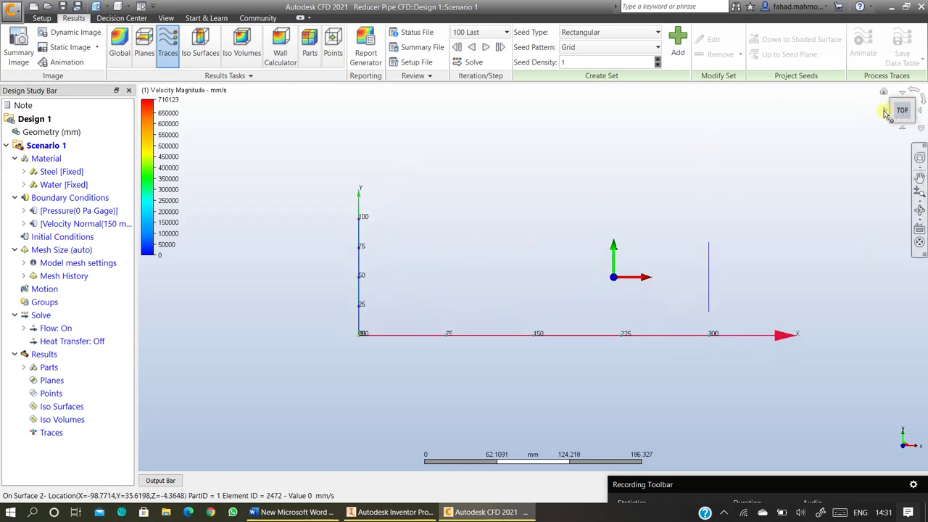
click(885, 113)
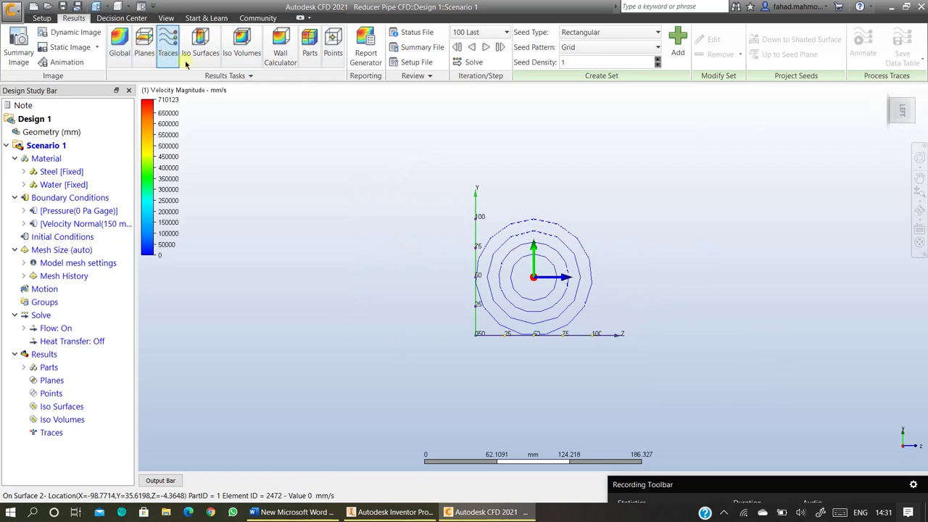
click(595, 32)
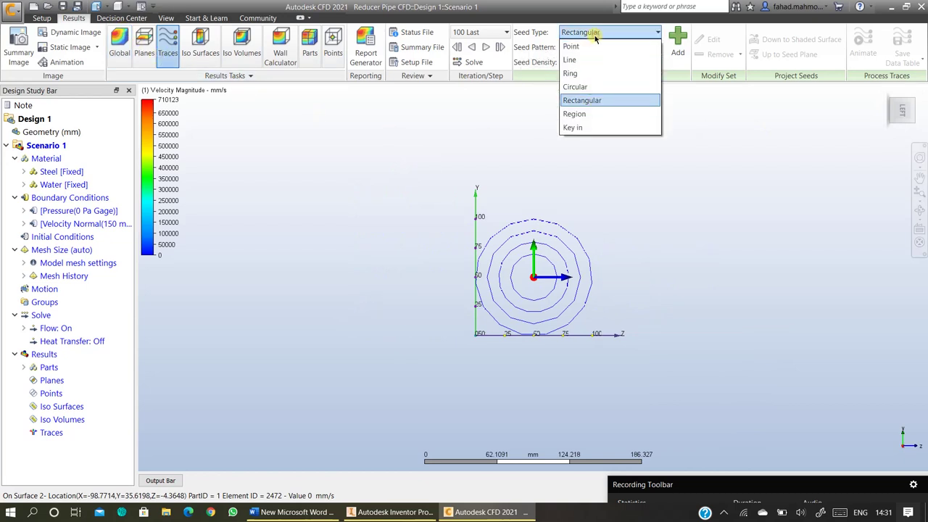
click(597, 87)
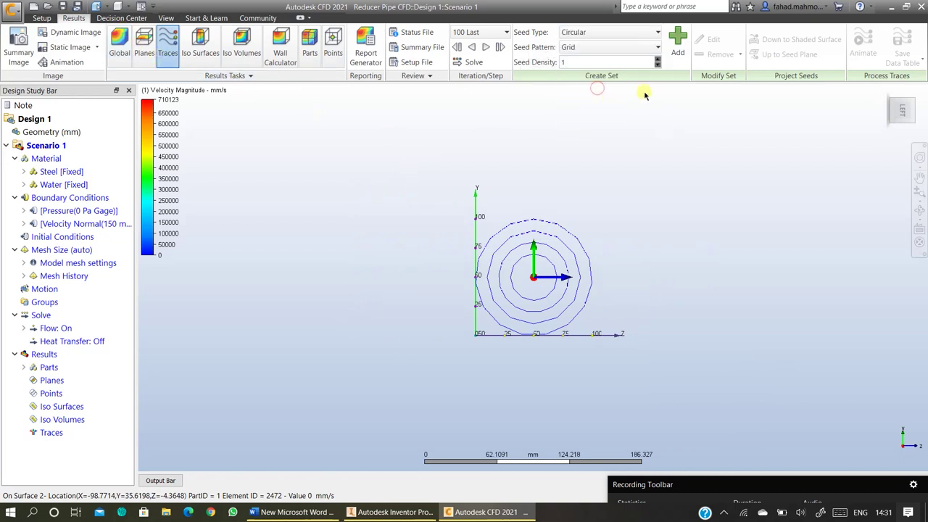
click(677, 44)
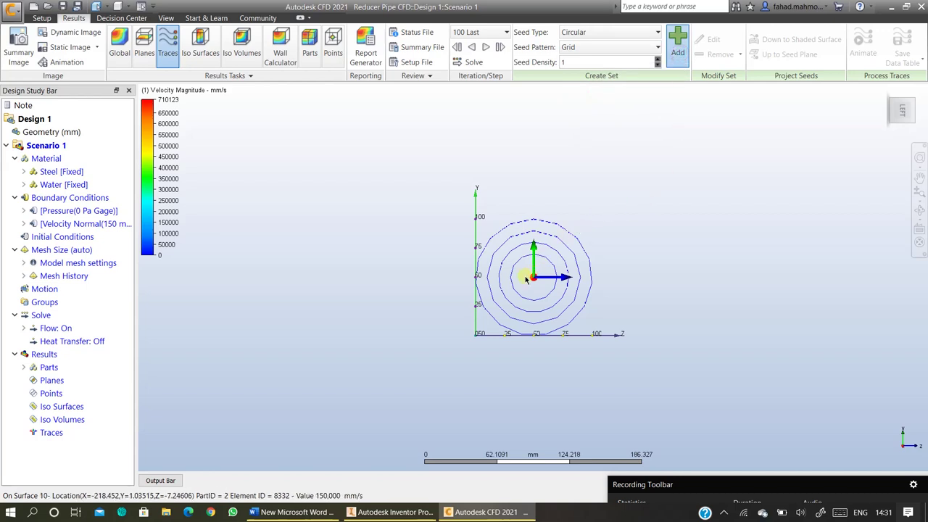
drag(533, 277, 585, 243)
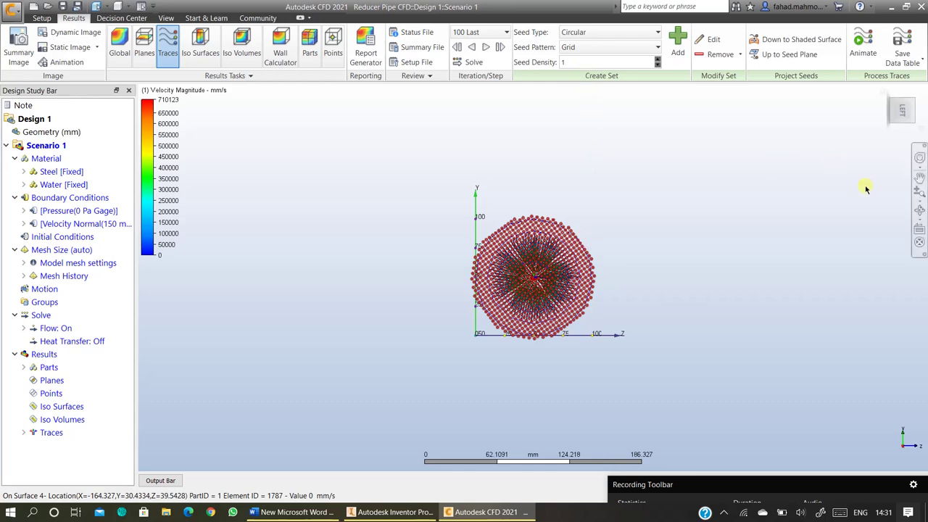
Set the global result to Static Pressure with the flow traces in a 3D view, and expand the Output Bar.
click(919, 213)
drag(580, 250, 287, 306)
shift+middle_drag(267, 332, 279, 312)
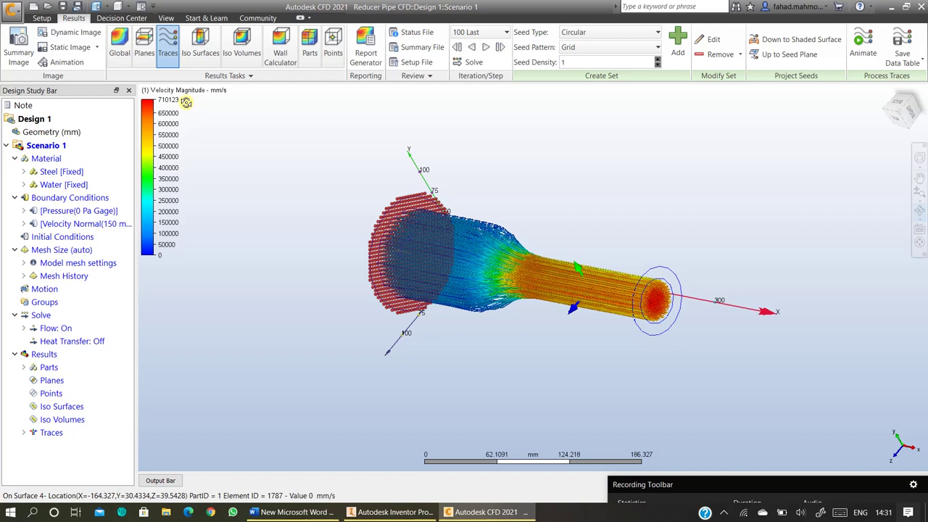
right_click(179, 282)
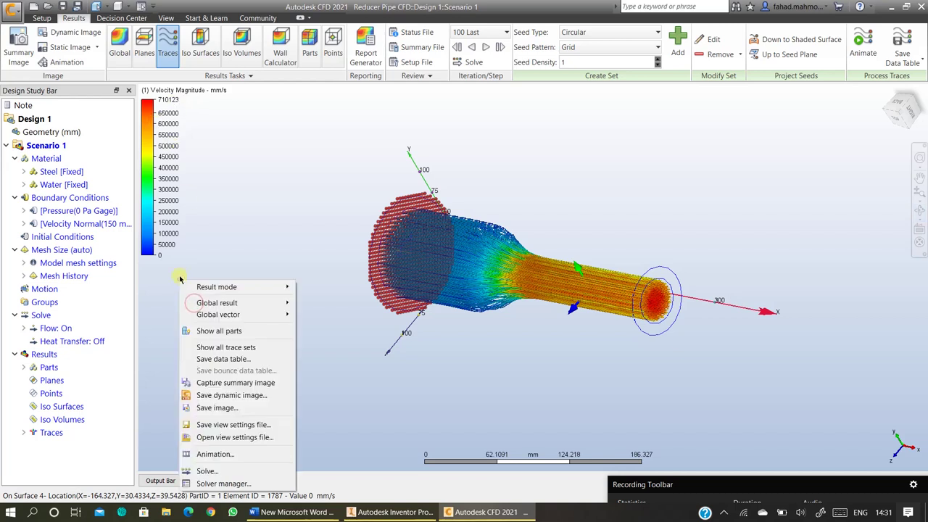
mouse_move(280, 303)
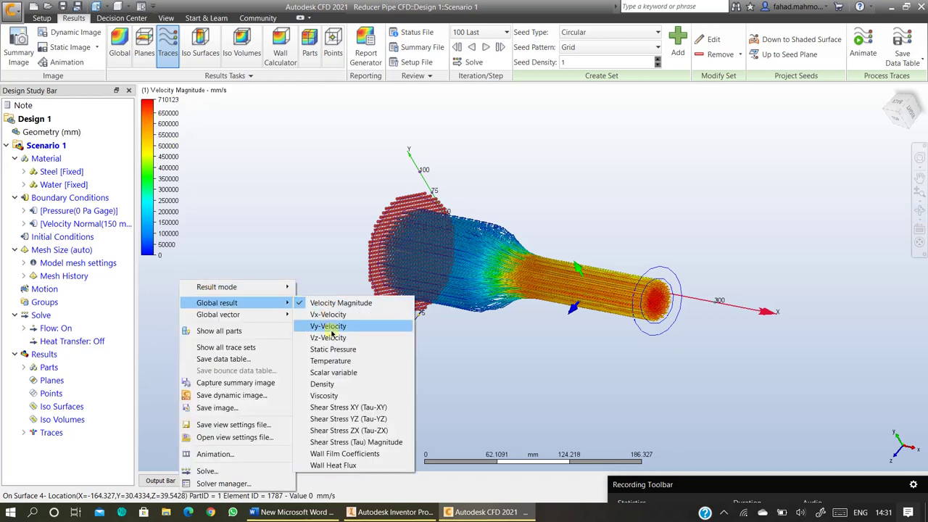
click(331, 349)
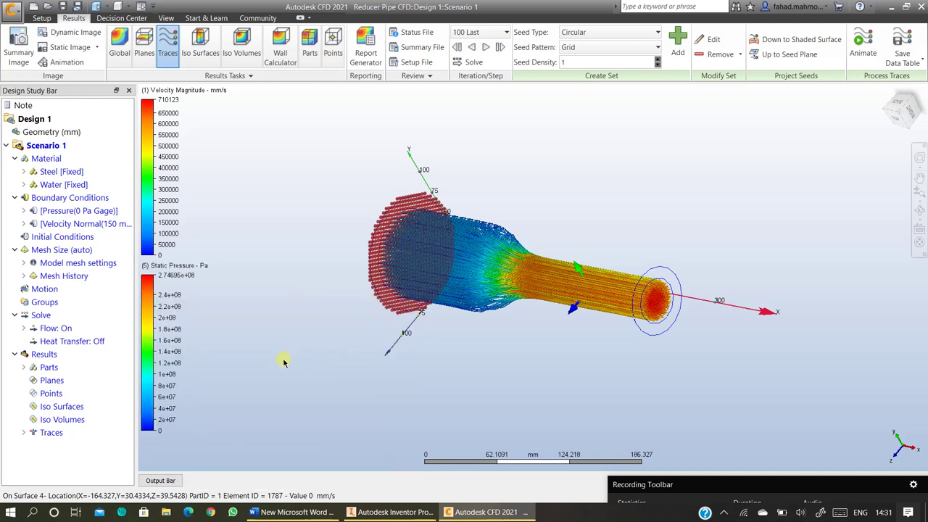
click(160, 481)
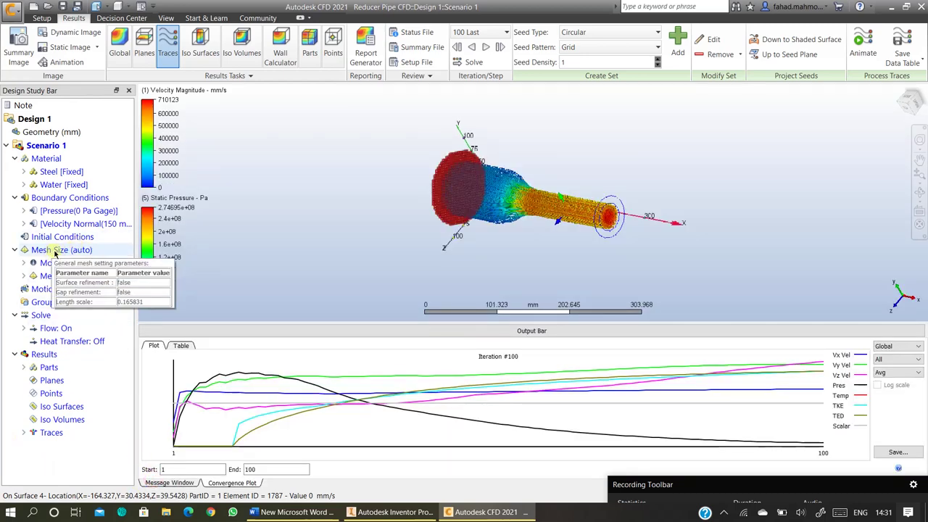
Switch the mesh sizing of both pipe volumes from Automatic to Manual, transferring the entity sizing information.
click(51, 251)
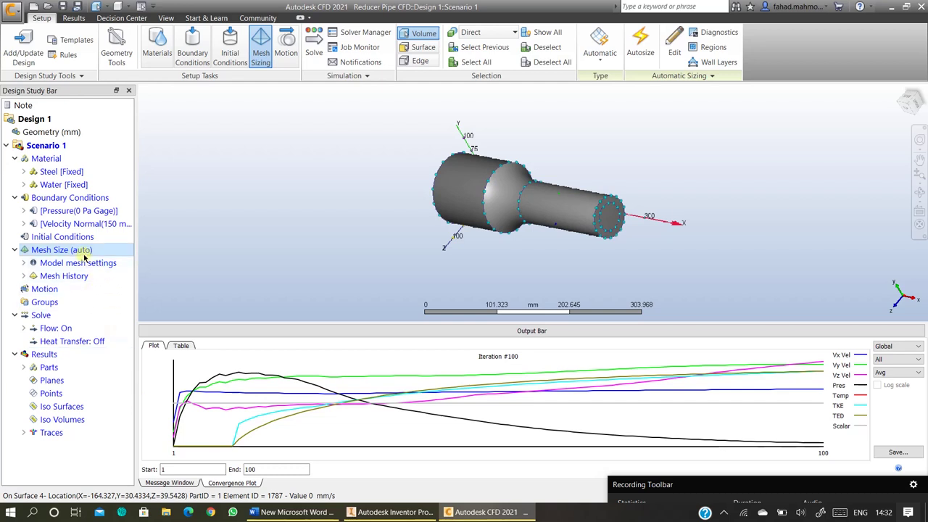
mouse_move(84, 255)
click(673, 58)
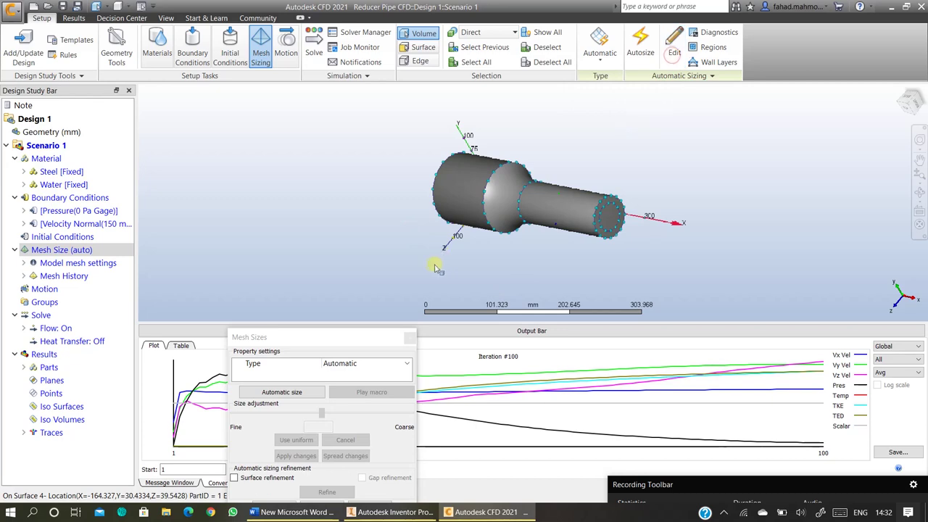
drag(341, 333, 221, 120)
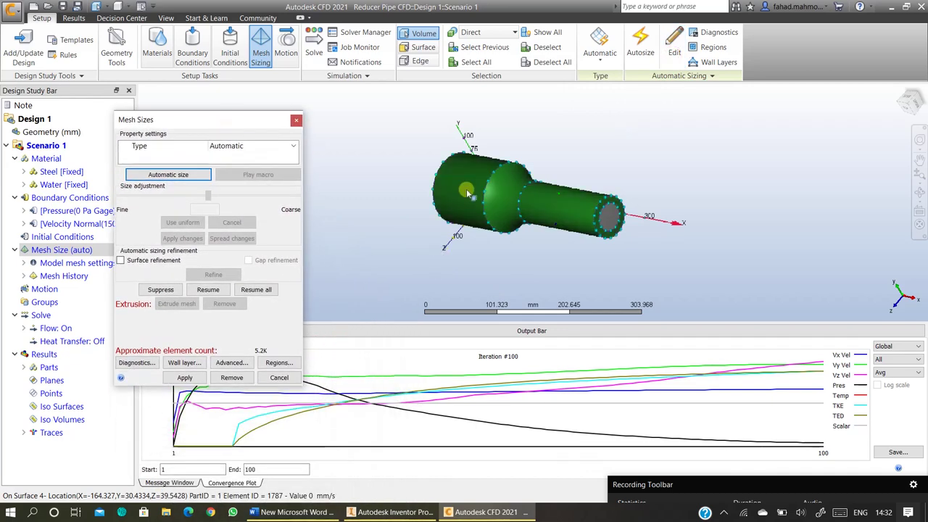
click(509, 199)
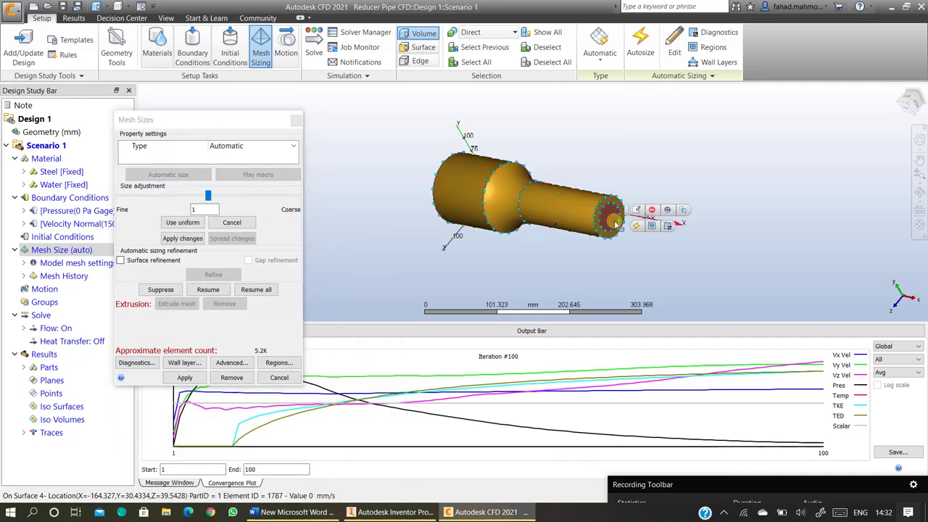
click(363, 261)
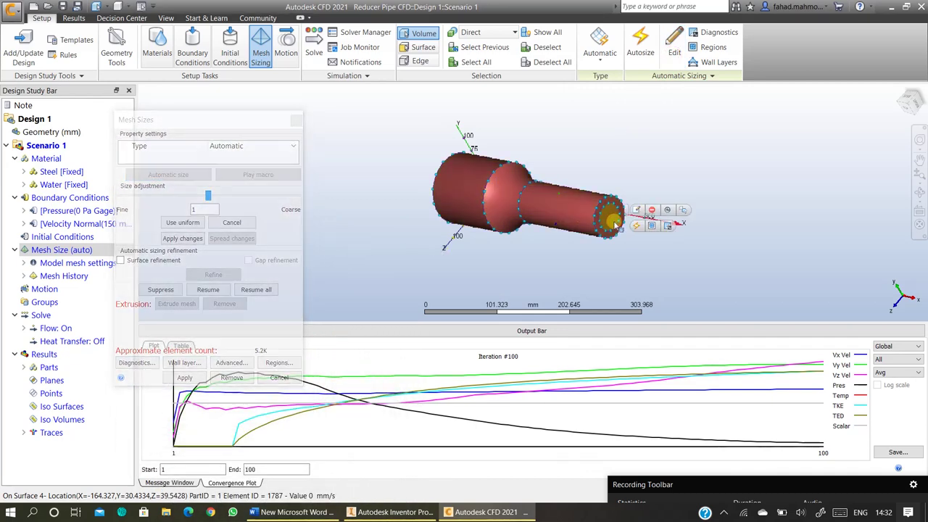
click(283, 147)
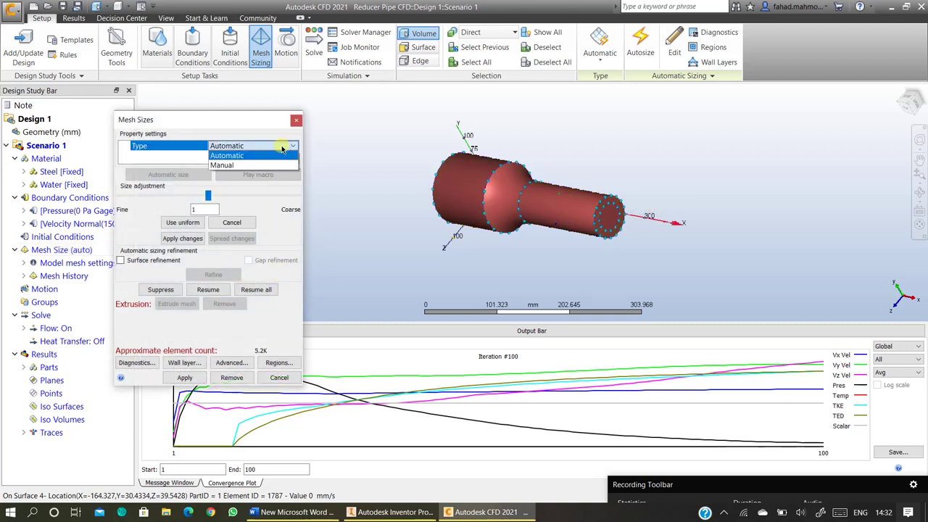
click(279, 165)
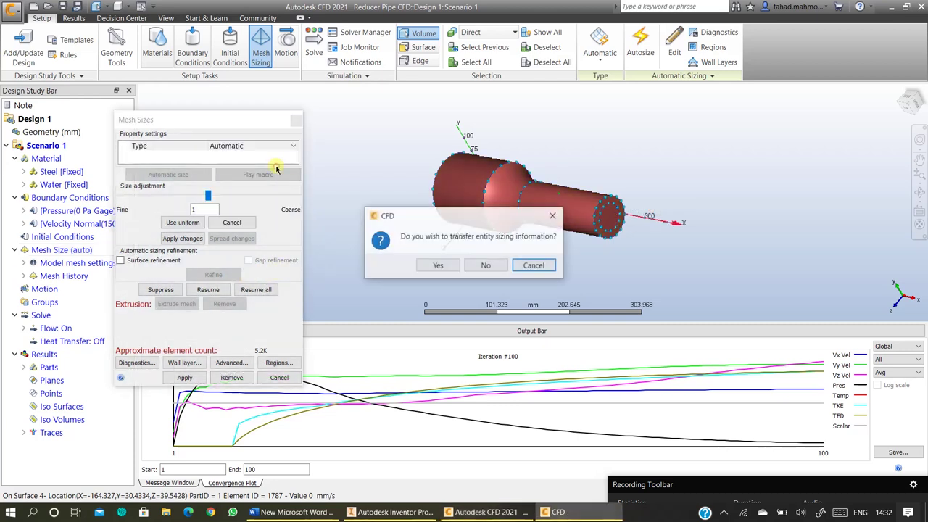
click(444, 266)
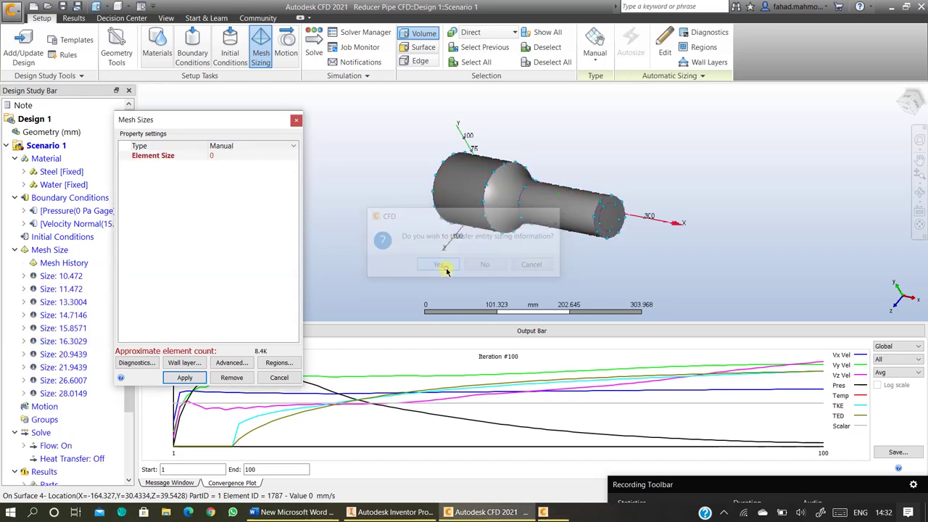
Apply a manual element size of 15 to both the steel and water volumes.
click(481, 209)
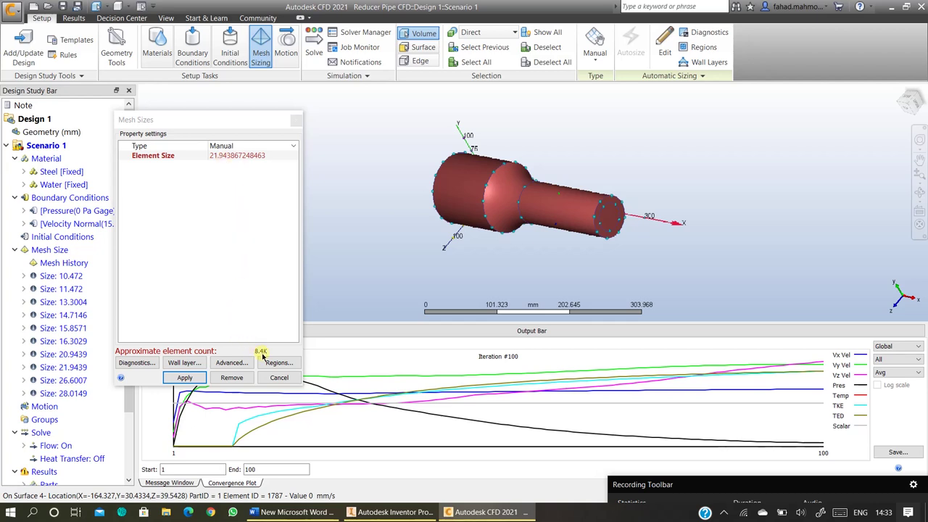
click(491, 187)
click(267, 155)
click(269, 157)
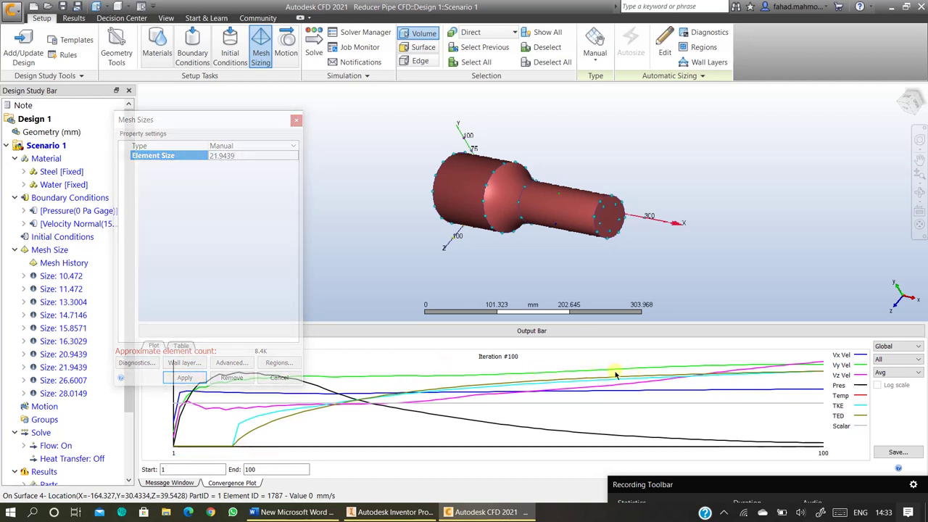
click(248, 154)
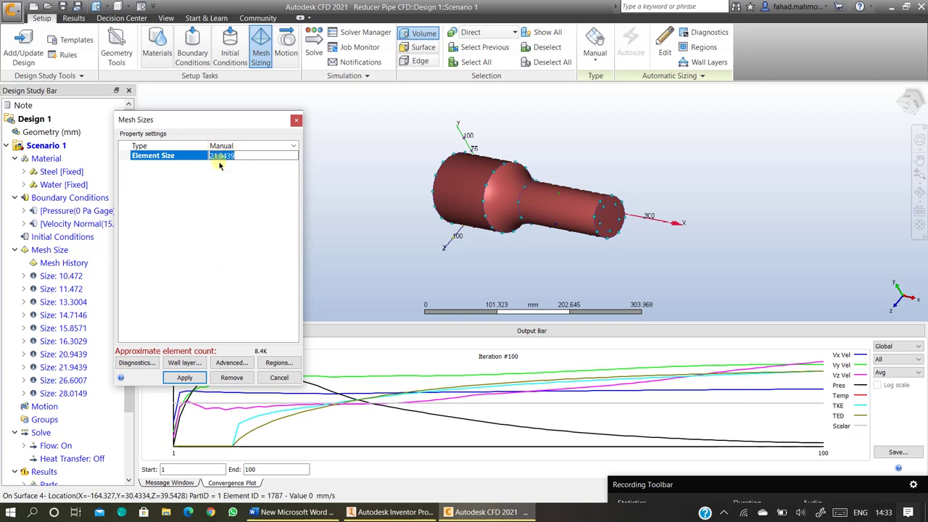
text(15)
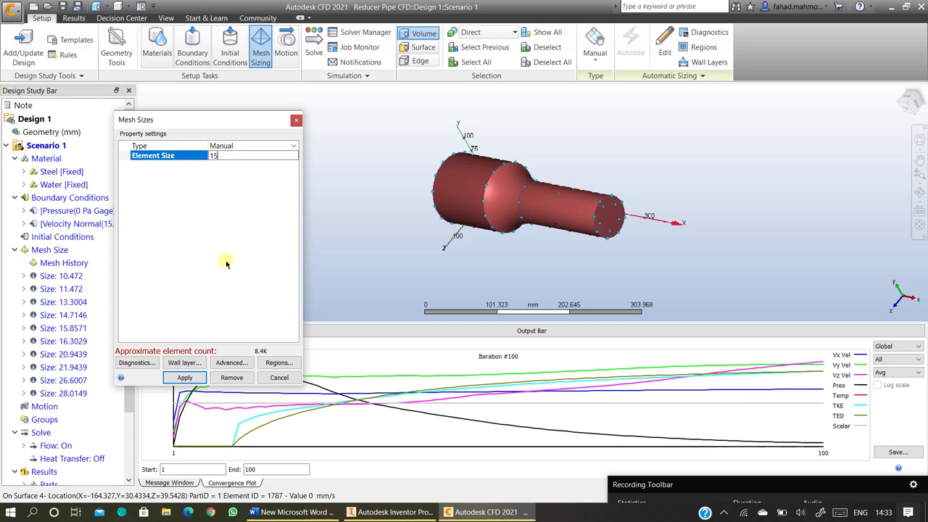
click(185, 378)
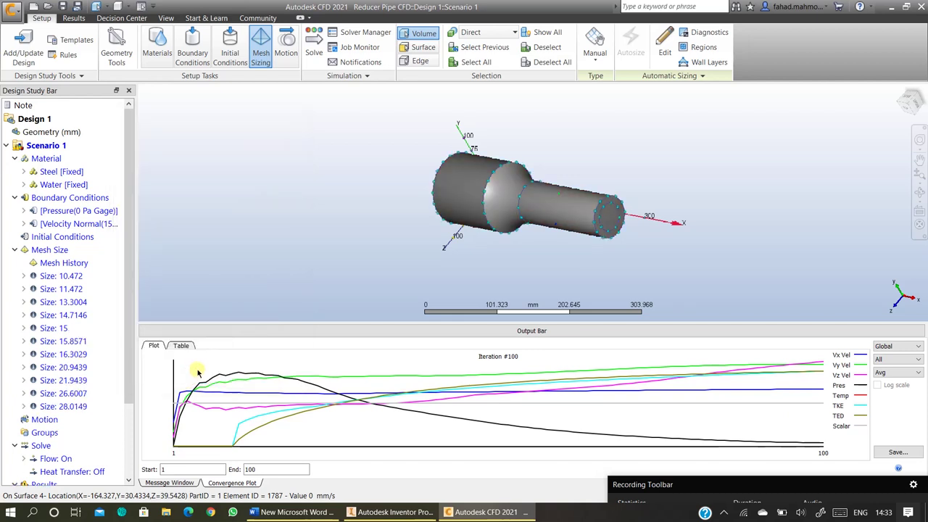
Solve the size 15 mesh from iteration 0 for 100 iterations, deleting the previous results, and review the meshing messages.
click(318, 52)
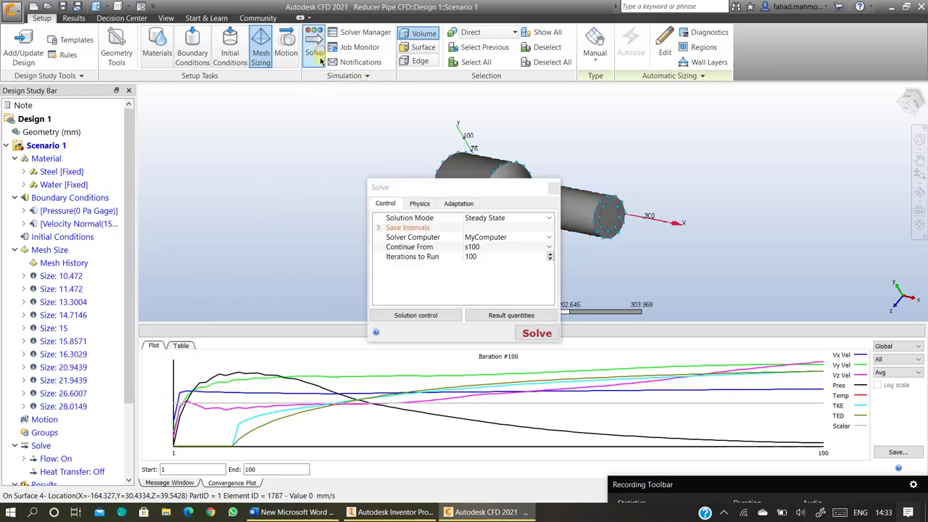
click(550, 247)
click(525, 265)
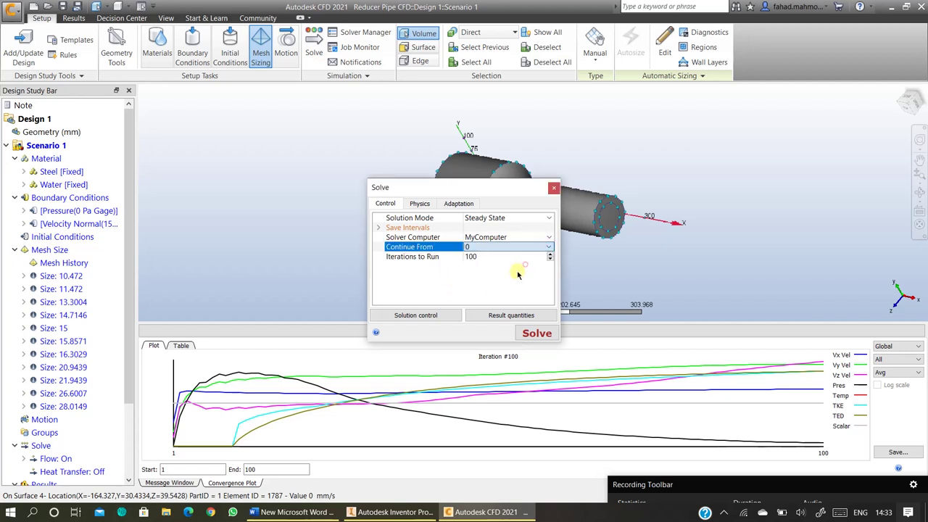
click(520, 334)
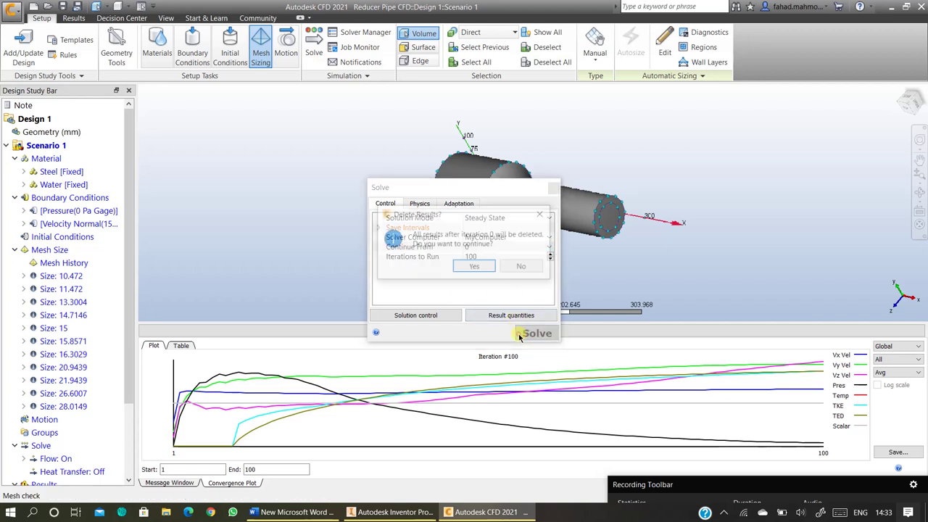
click(476, 267)
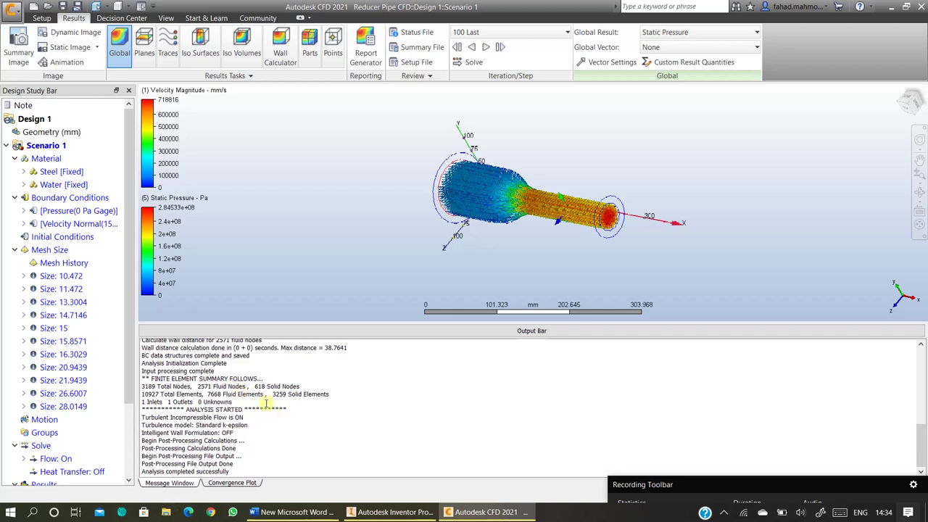
scroll(265, 404, up, 15)
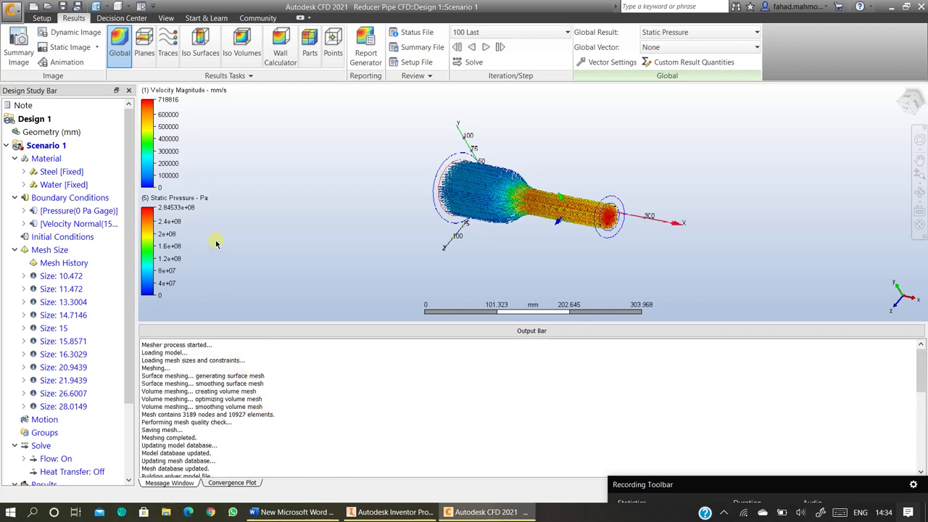
Refine the manual mesh by applying an element size of 5 to both the steel and water volumes.
scroll(86, 348, down, 2)
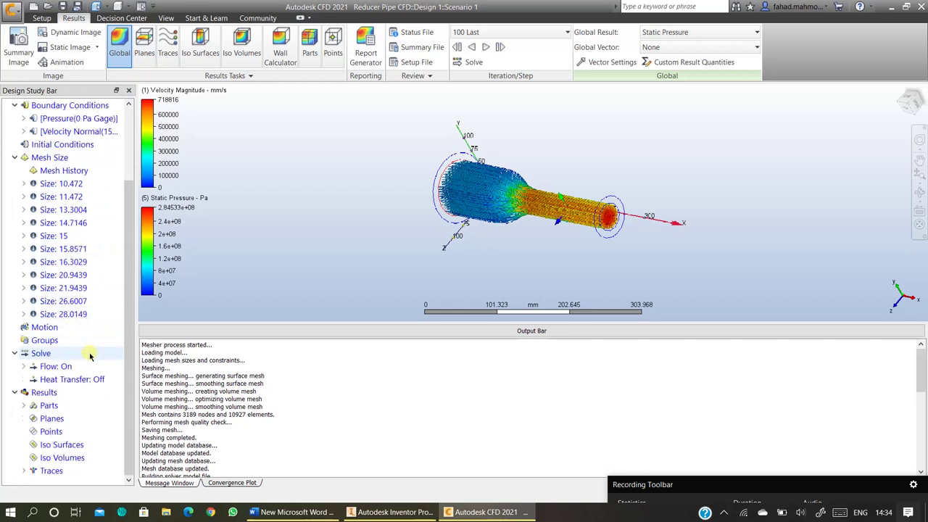
scroll(85, 348, up, 2)
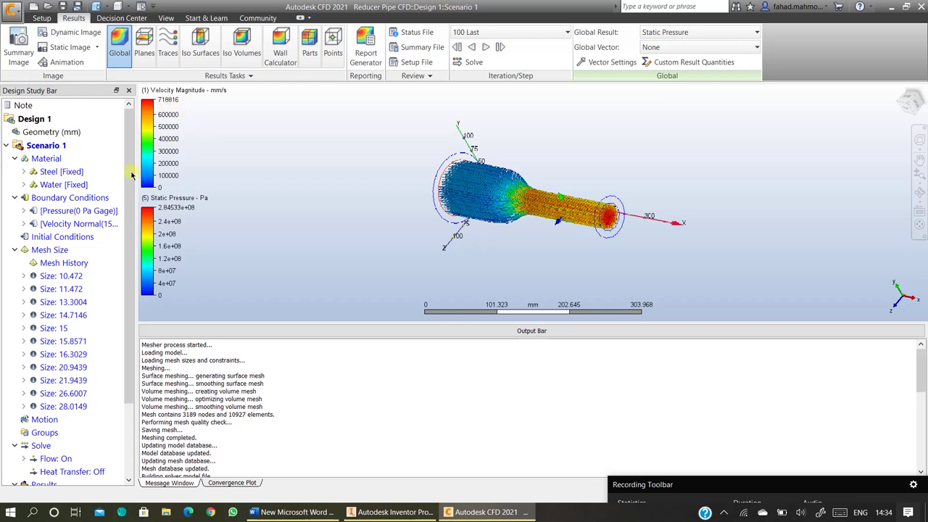
click(52, 254)
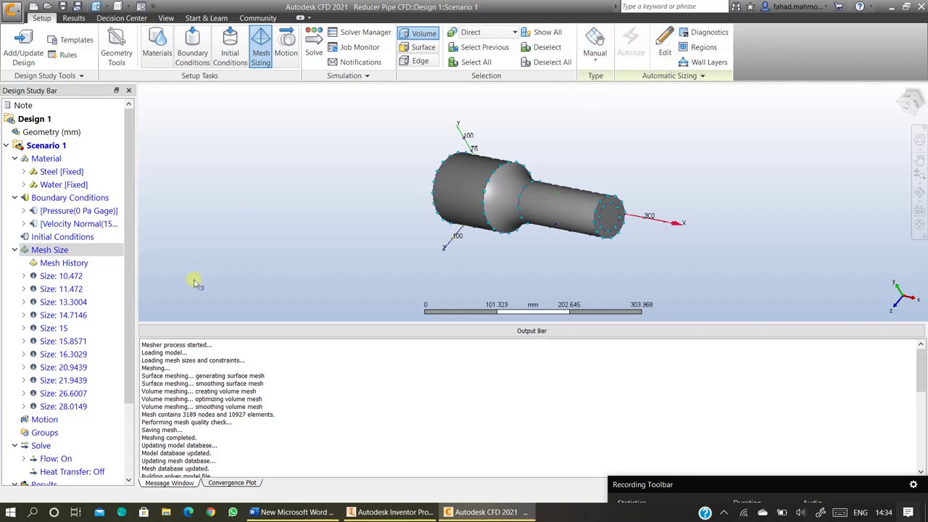
right_click(45, 250)
click(56, 270)
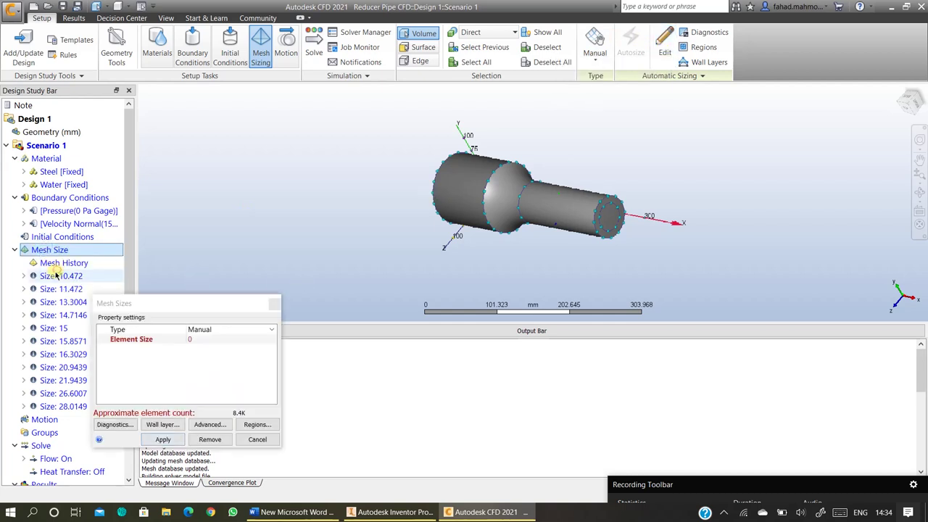
click(205, 293)
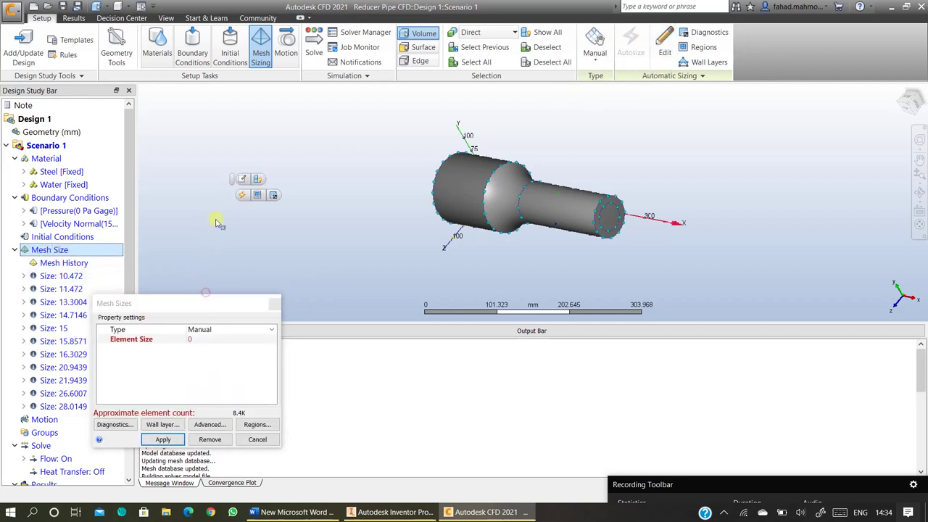
drag(207, 303, 176, 205)
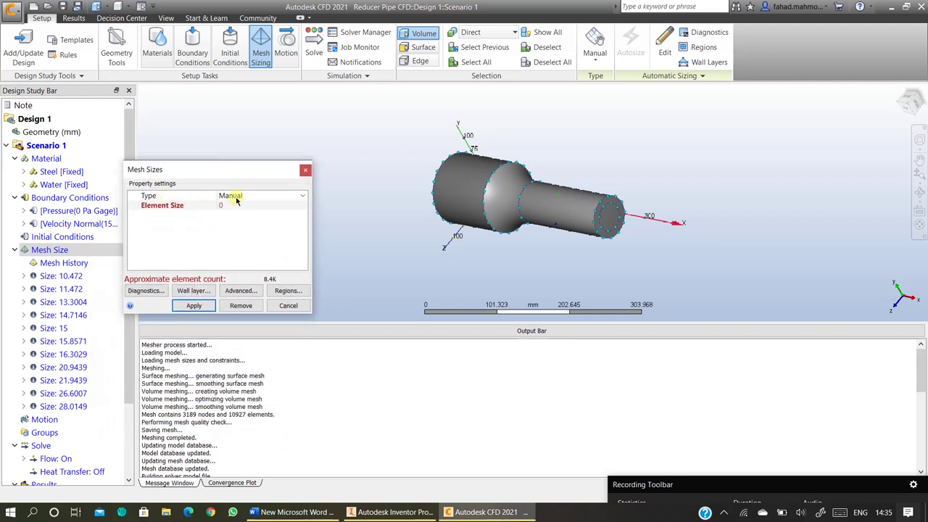
click(532, 227)
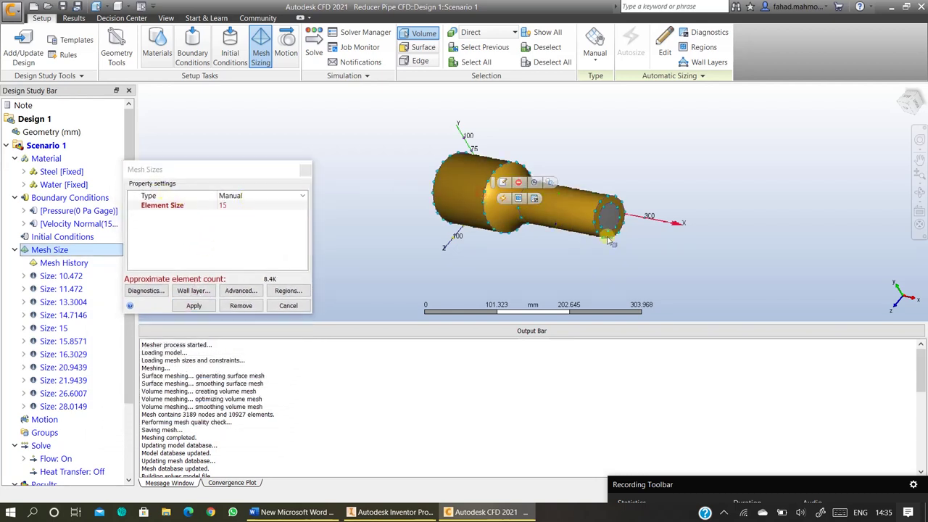
click(232, 206)
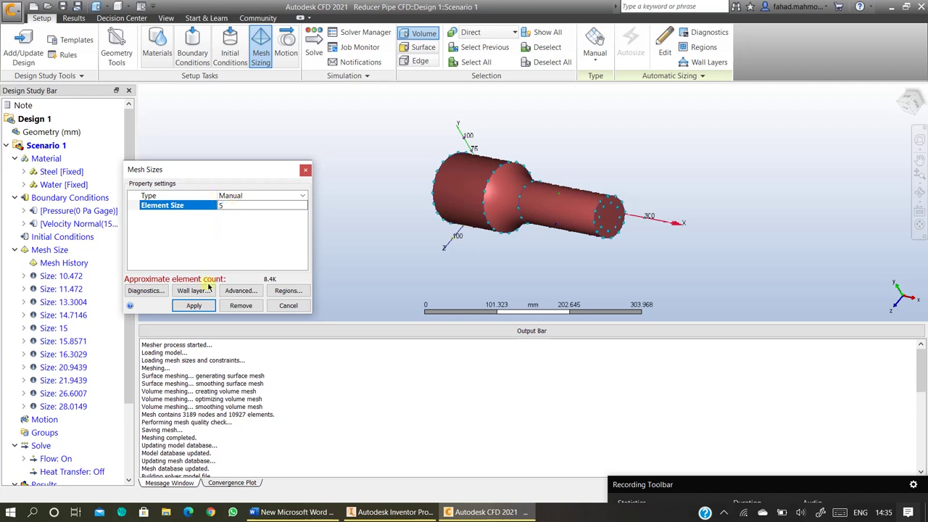
click(194, 305)
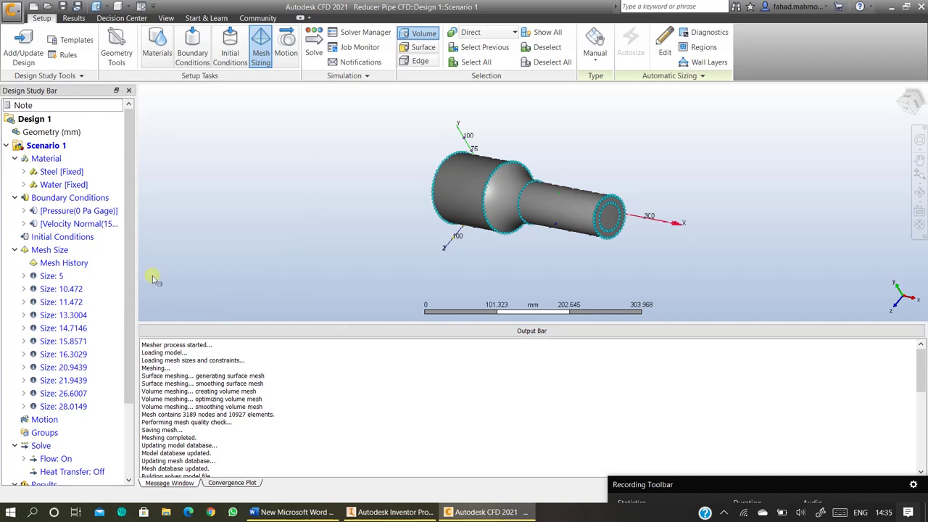
Solve the size 5 mesh from iteration 0 for 100 iterations, deleting the previous results.
click(317, 58)
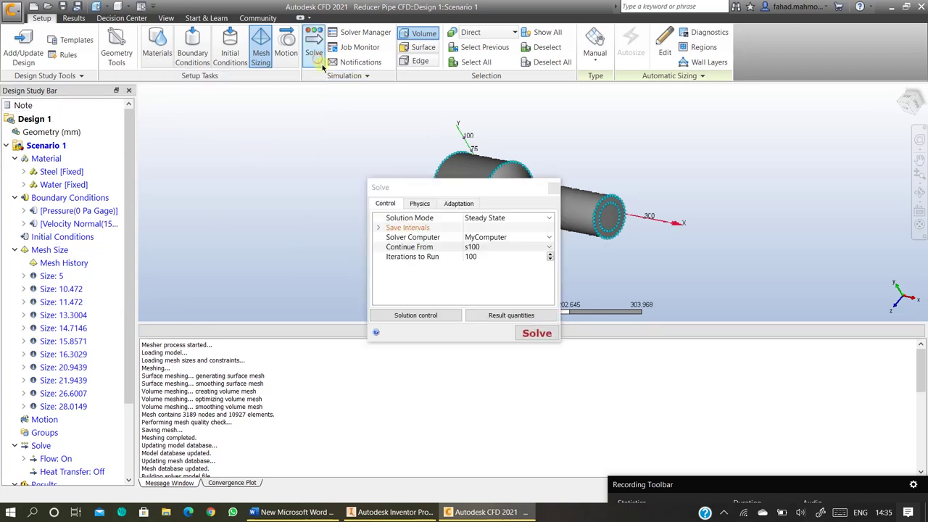
click(551, 248)
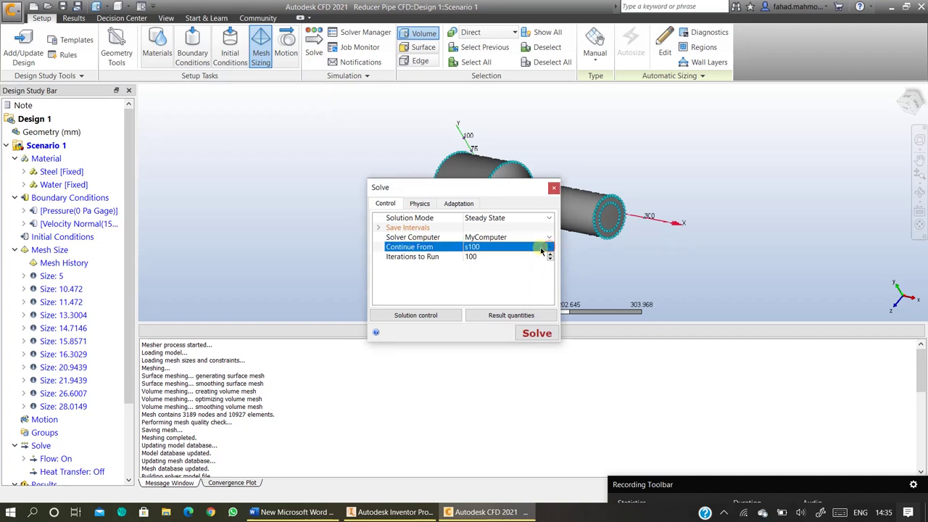
click(551, 249)
click(527, 263)
click(537, 335)
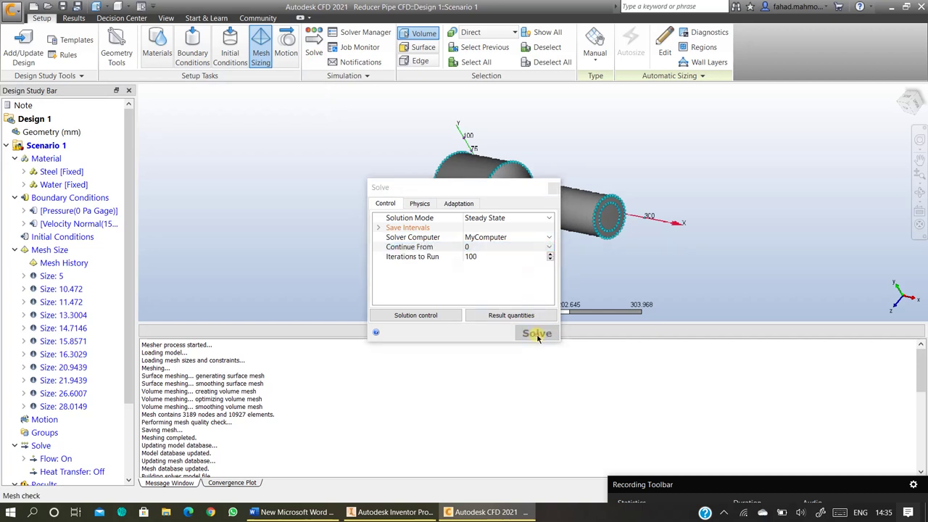
click(475, 265)
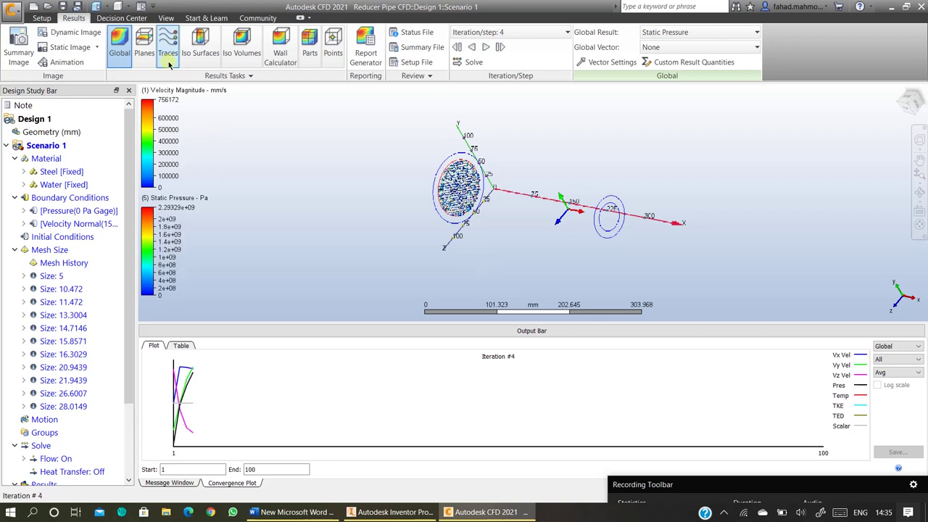
Add a static pressure results plane and align it normal to the Z axis, cutting lengthwise through the pipe.
click(146, 55)
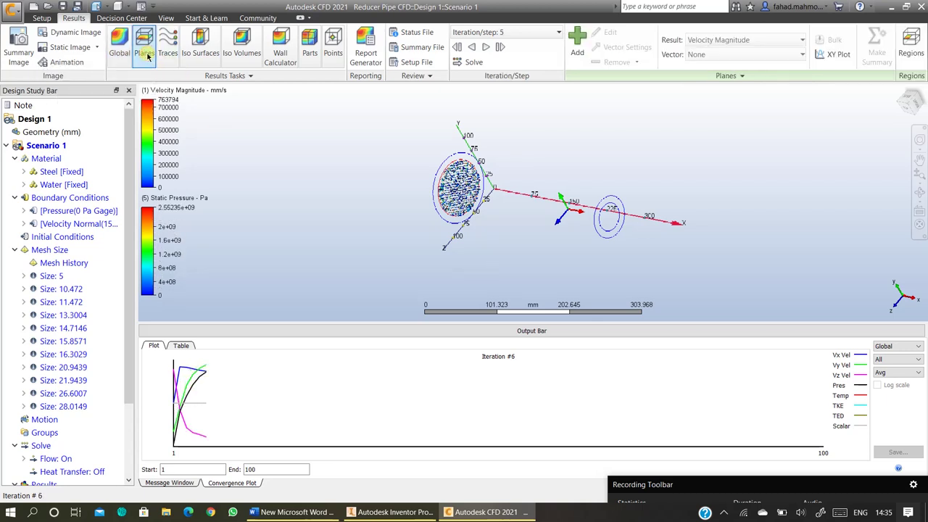
click(578, 44)
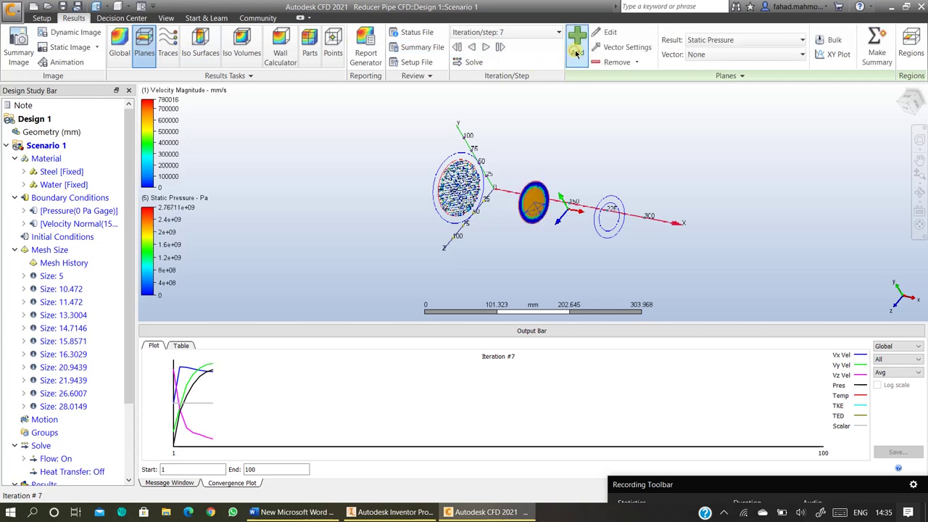
click(538, 181)
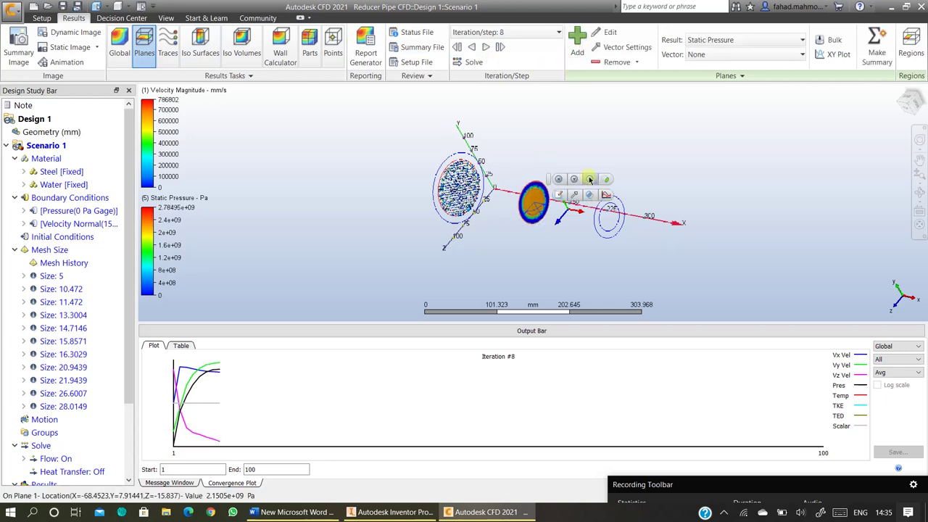
click(589, 180)
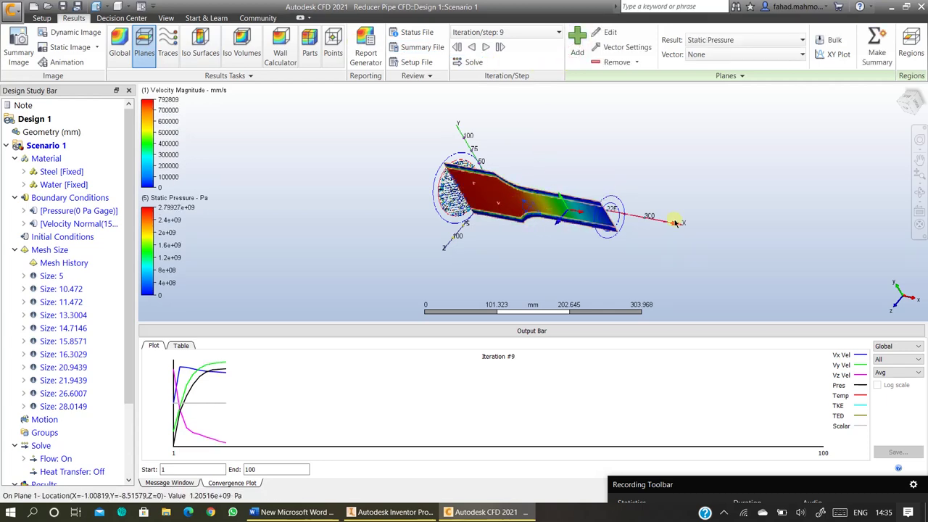
click(919, 193)
drag(424, 198, 721, 179)
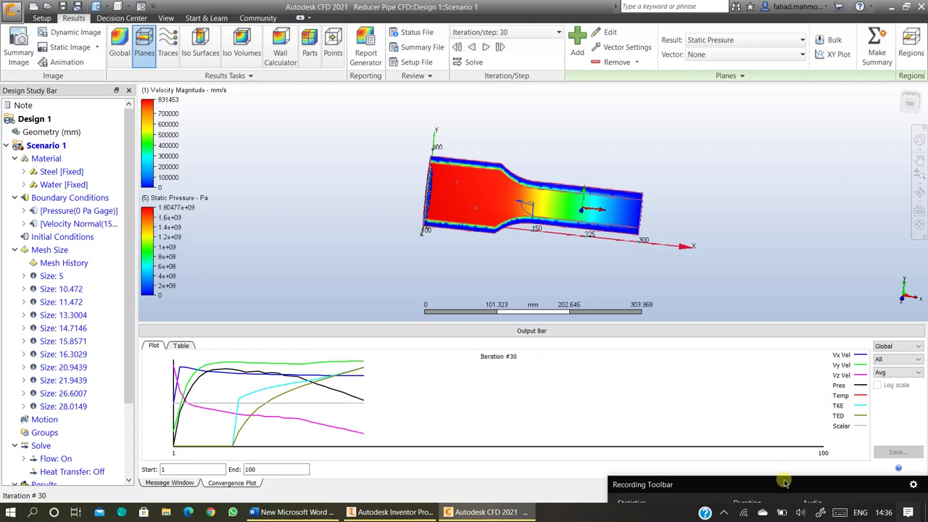
Examine the convergence plot of the completed size 5 mesh solve.
mouse_move(808, 381)
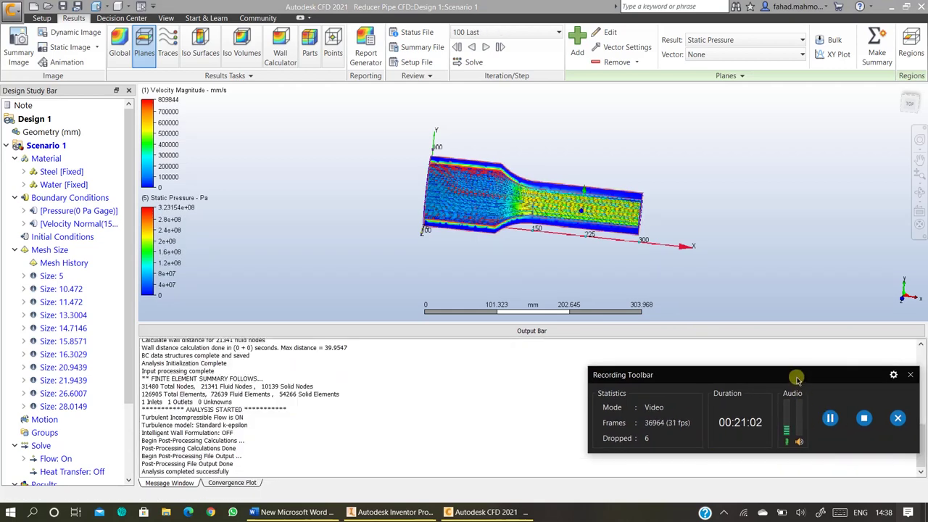
drag(797, 376, 798, 372)
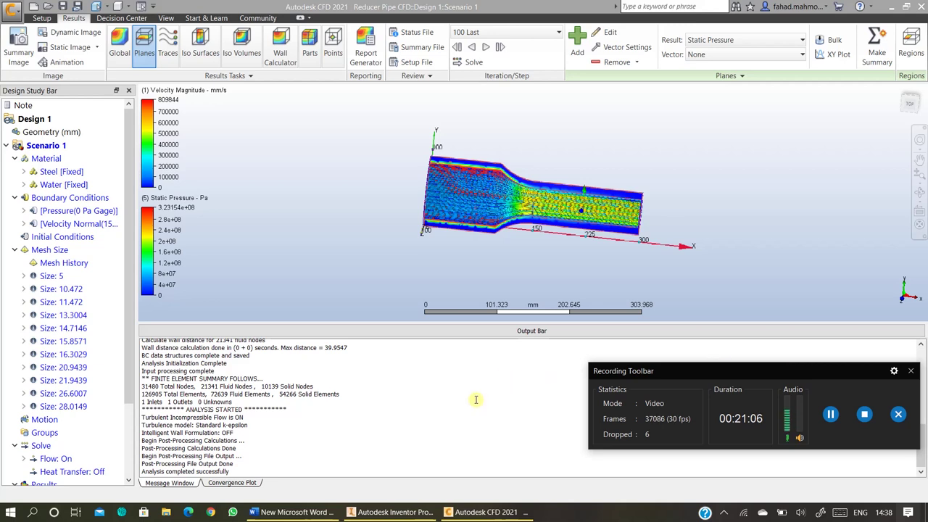
click(250, 483)
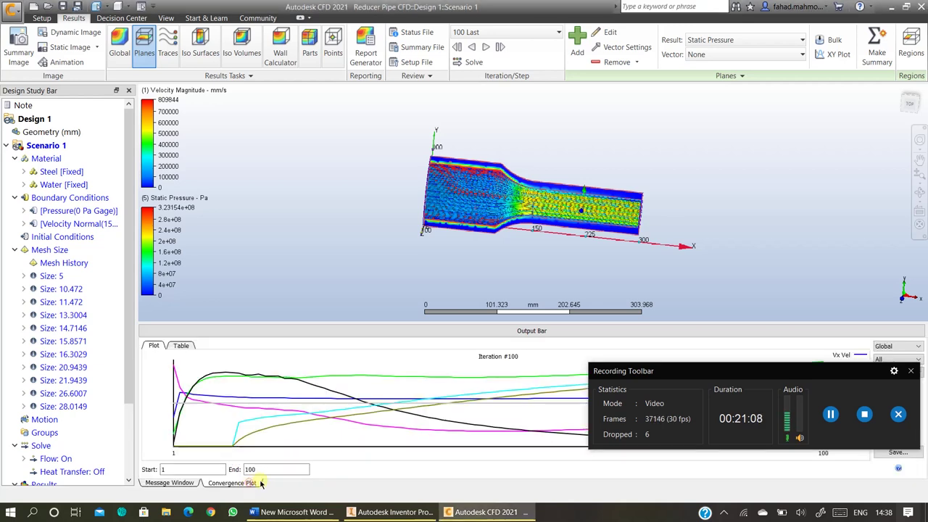
drag(696, 376, 259, 269)
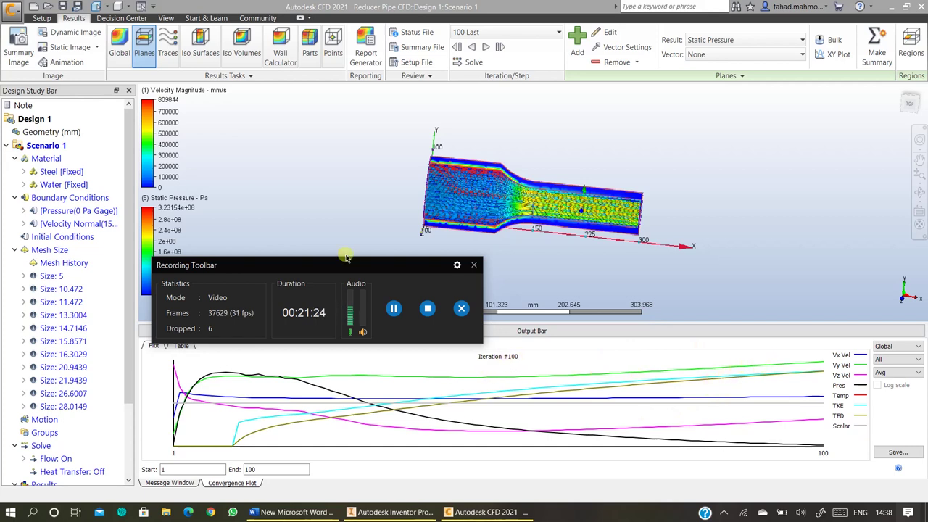
drag(346, 258, 457, 383)
Remove the trace set from the results so only the cutting plane is displayed.
scroll(519, 197, up, 2)
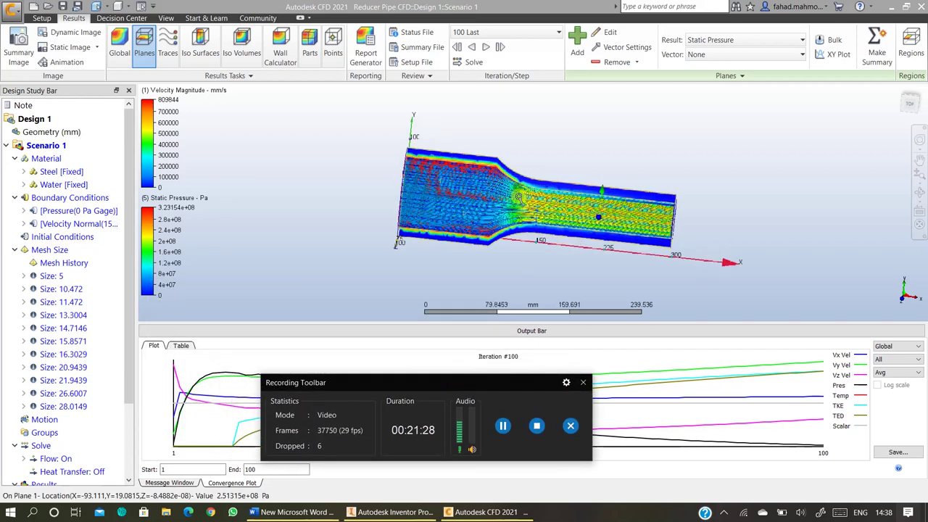
click(168, 53)
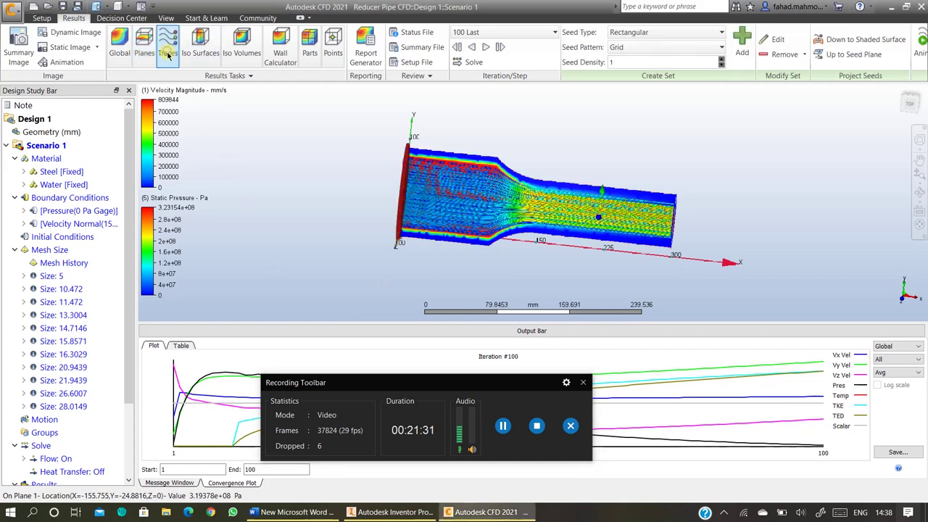
click(767, 56)
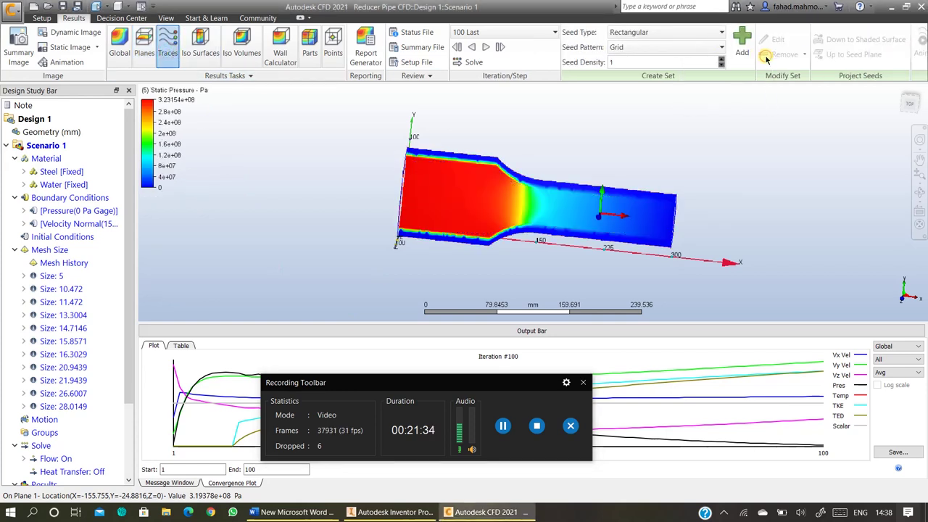
Display Velocity Magnitude on the lengthwise results plane.
click(144, 51)
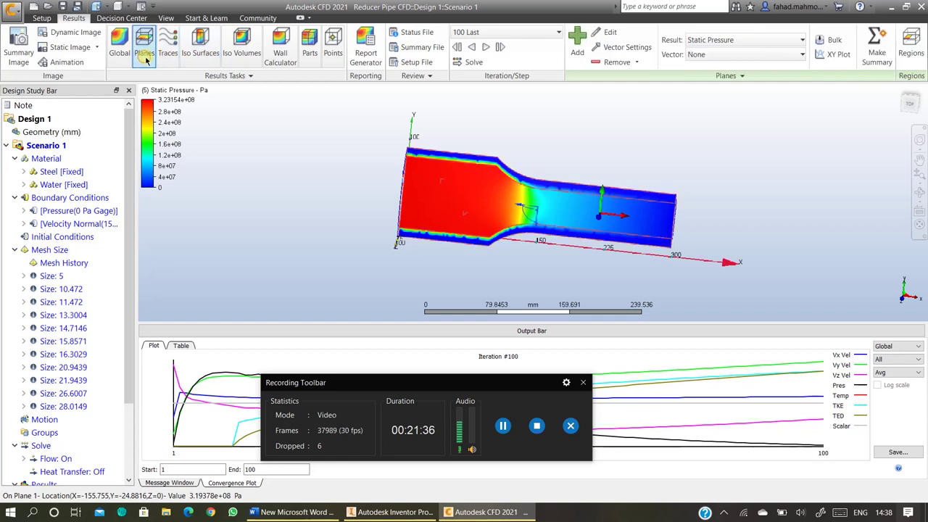
right_click(491, 201)
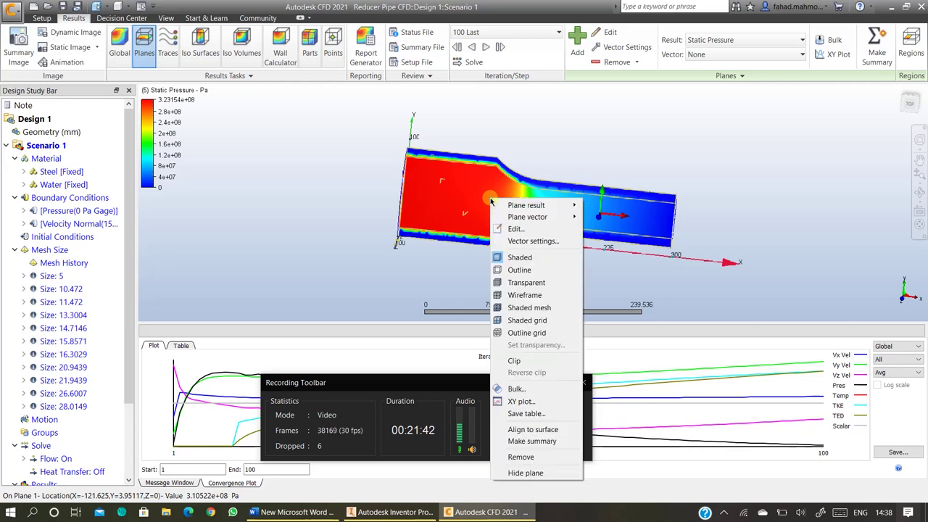
mouse_move(555, 206)
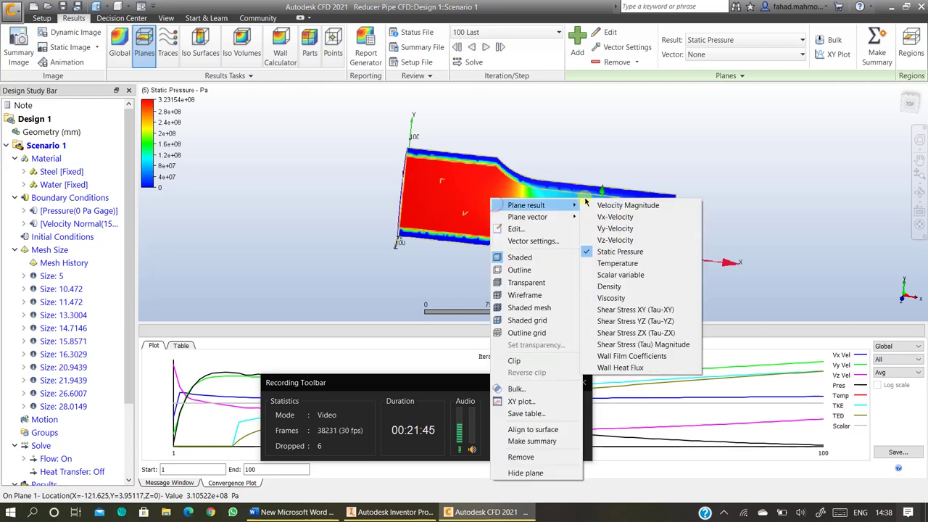
click(597, 207)
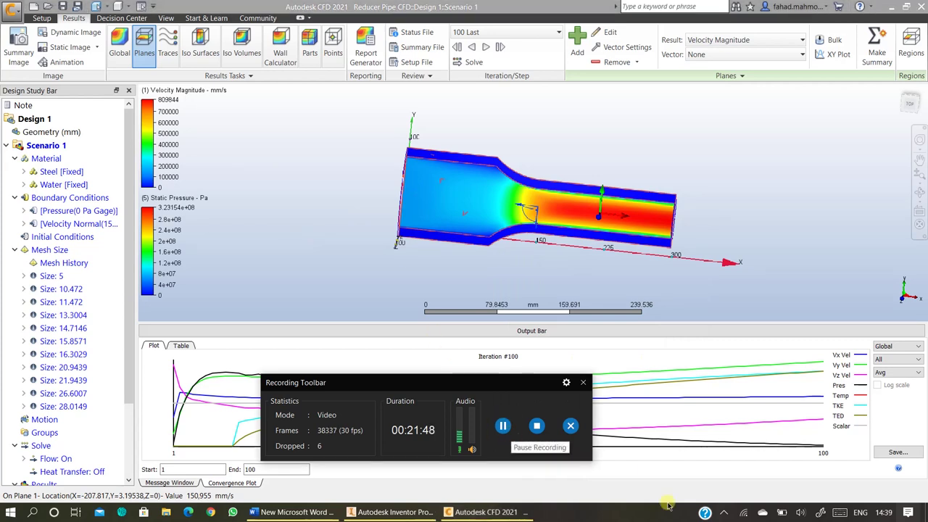
Review the manual element size assigned to the steel and water volumes, closing the mesh size settings without applying anything.
drag(521, 383, 726, 325)
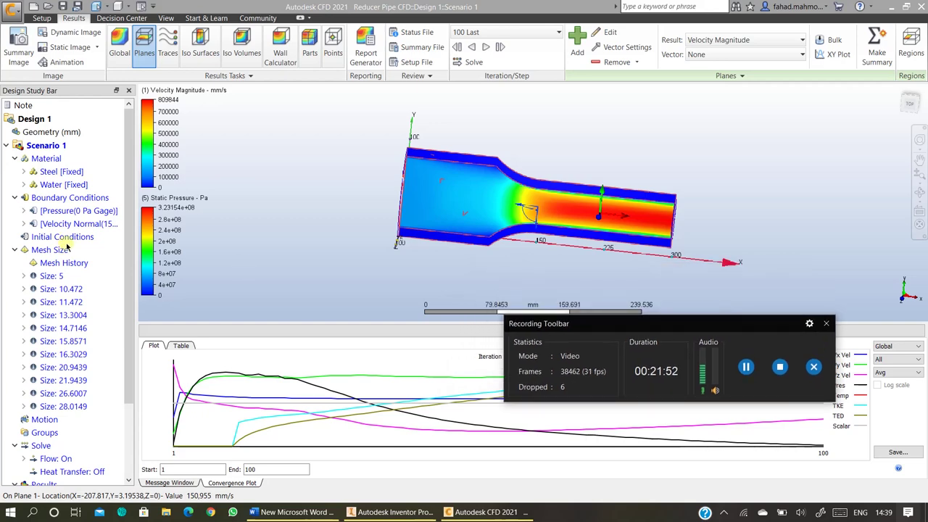
scroll(40, 308, down, 3)
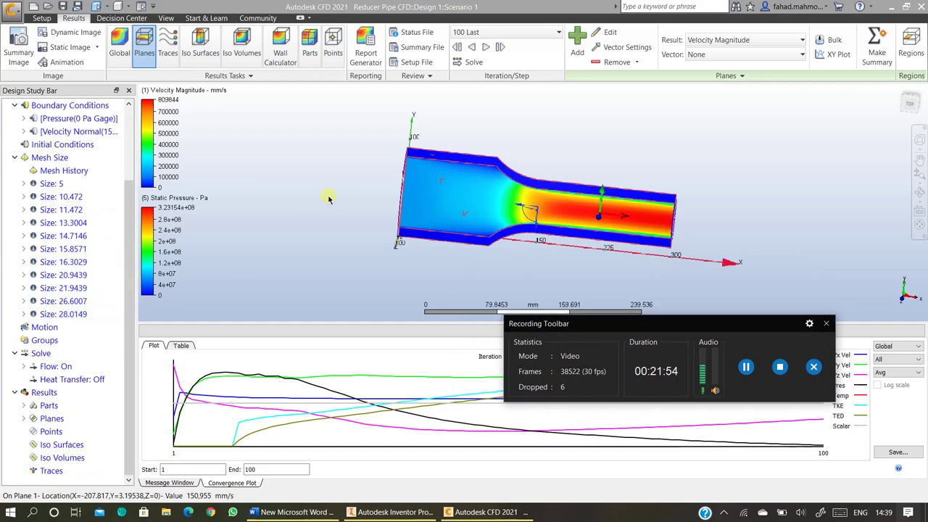
scroll(66, 290, up, 3)
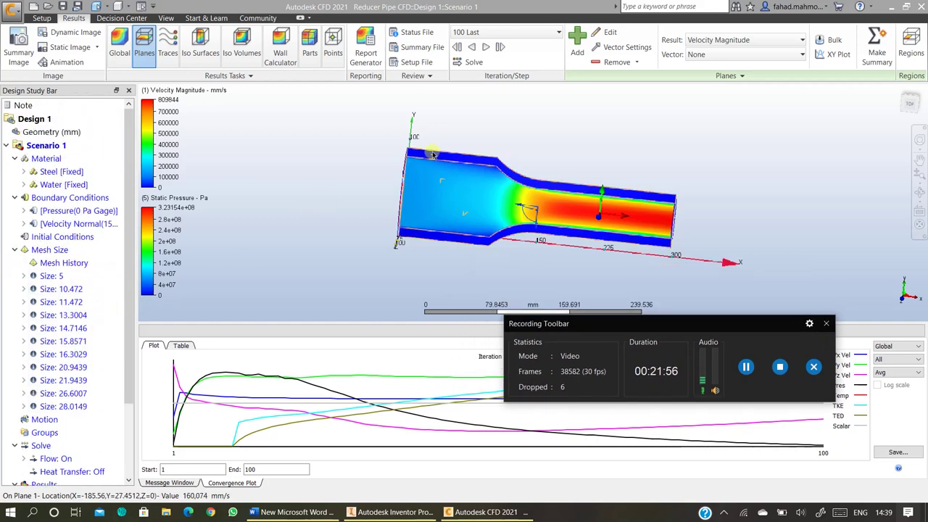
click(58, 251)
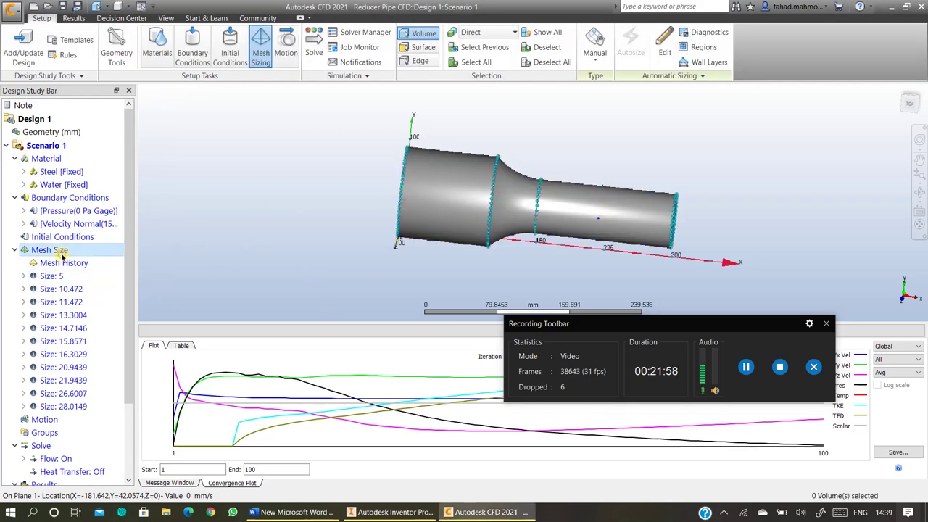
drag(724, 331, 620, 425)
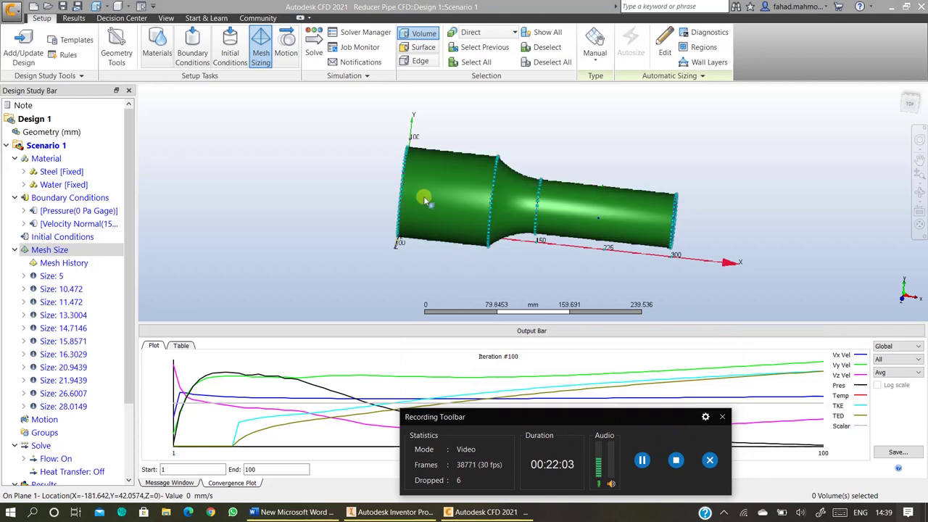
click(665, 53)
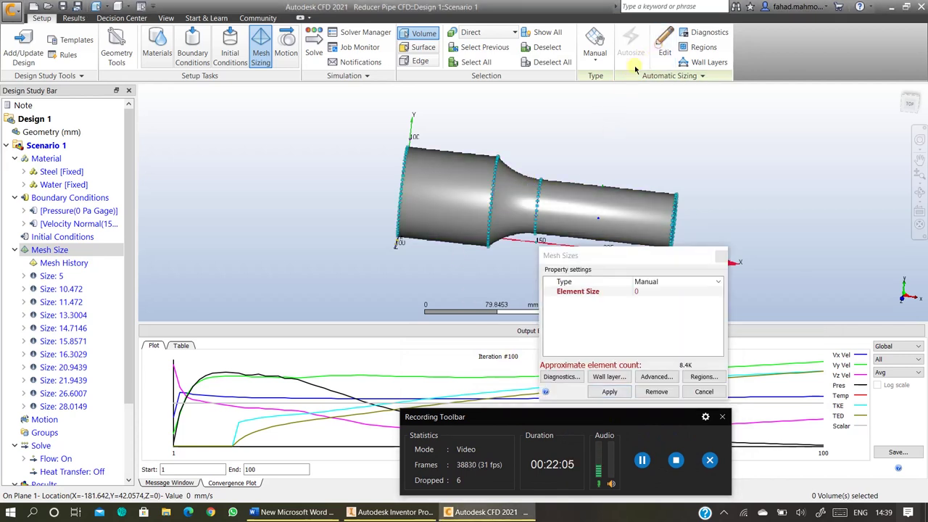
drag(588, 257, 166, 153)
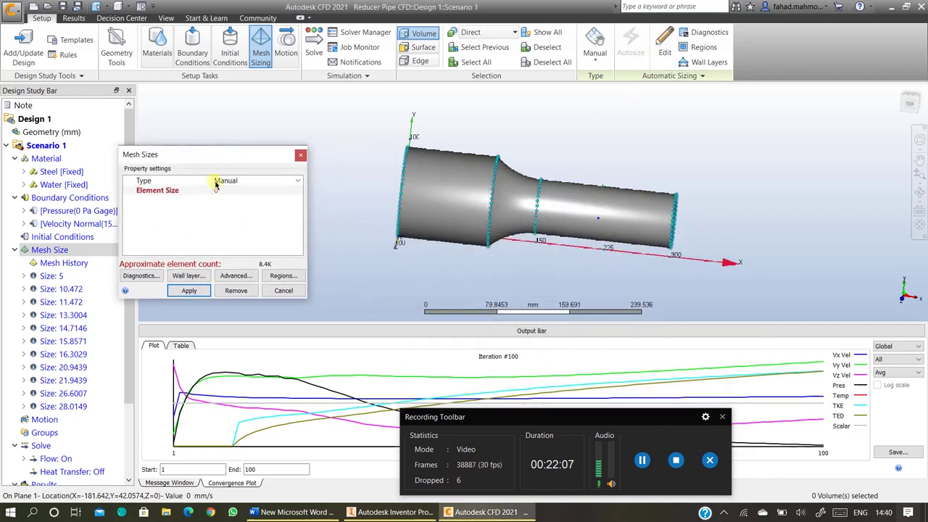
click(477, 205)
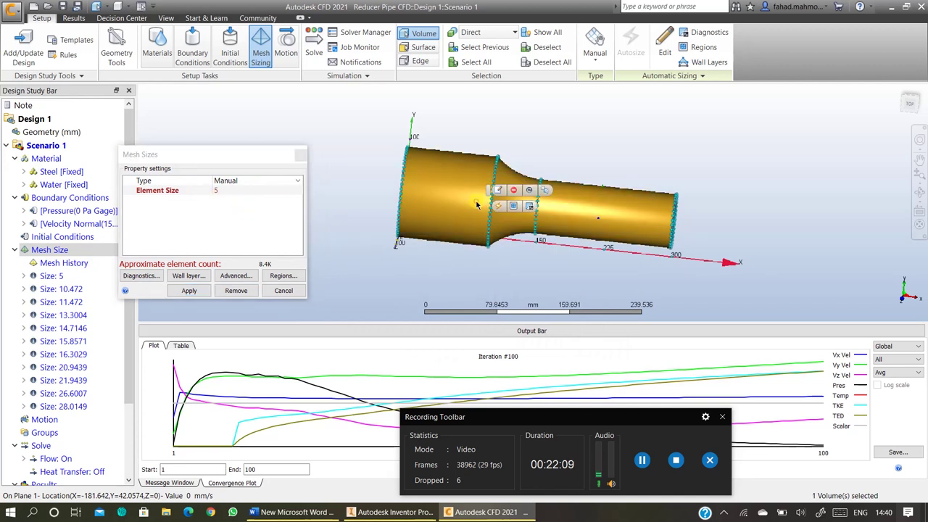
click(919, 188)
drag(696, 212, 653, 217)
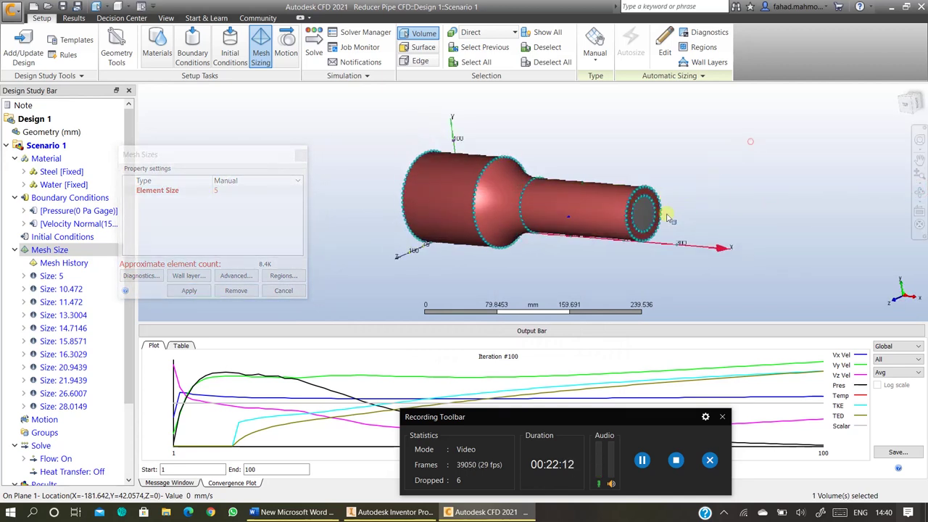
click(645, 219)
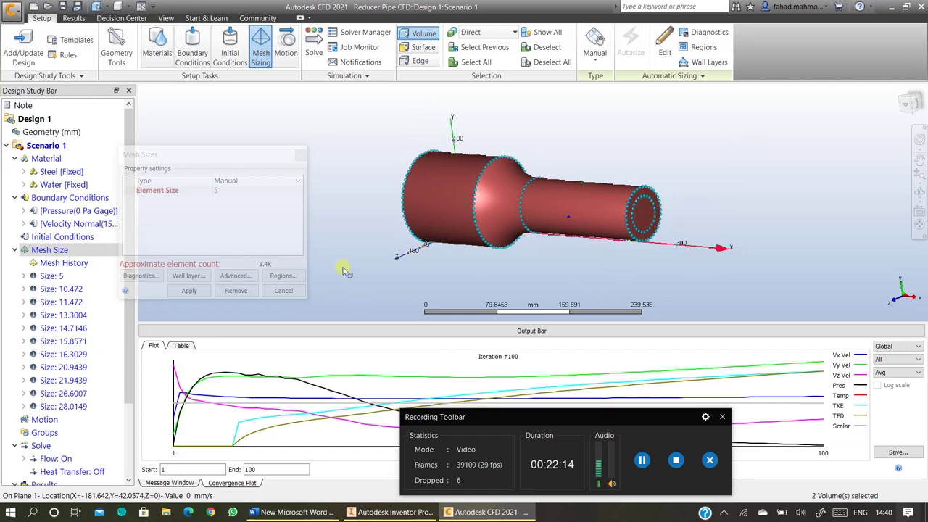
click(225, 190)
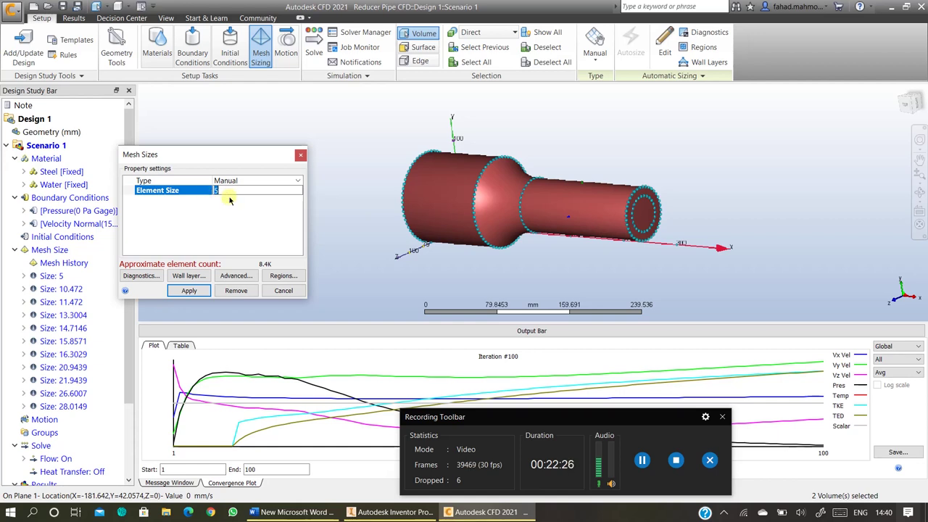
click(283, 290)
Return to the results and look through the available global result and global vector options.
scroll(33, 417, down, 3)
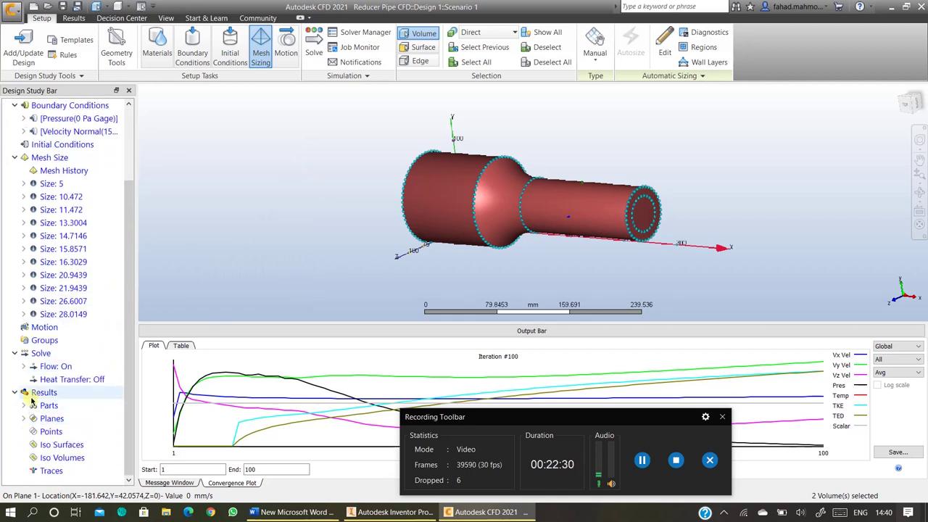
double_click(33, 395)
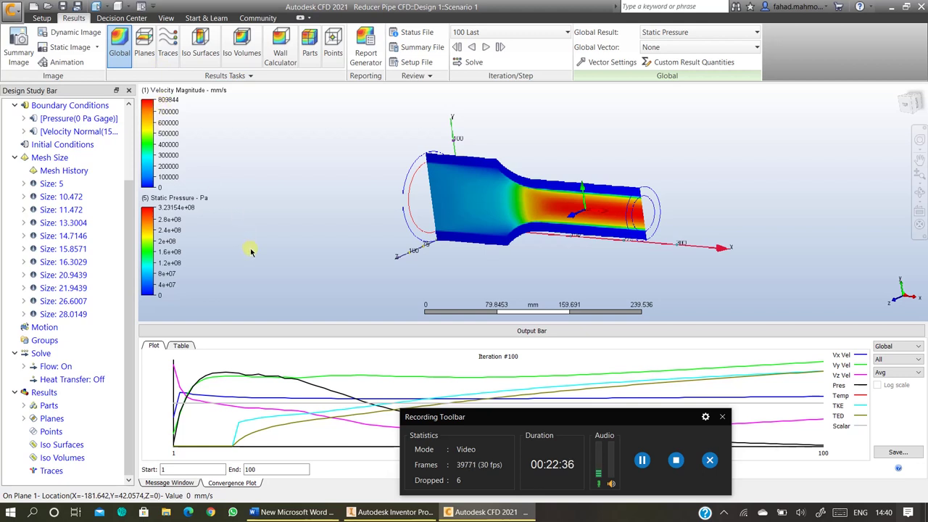
click(919, 189)
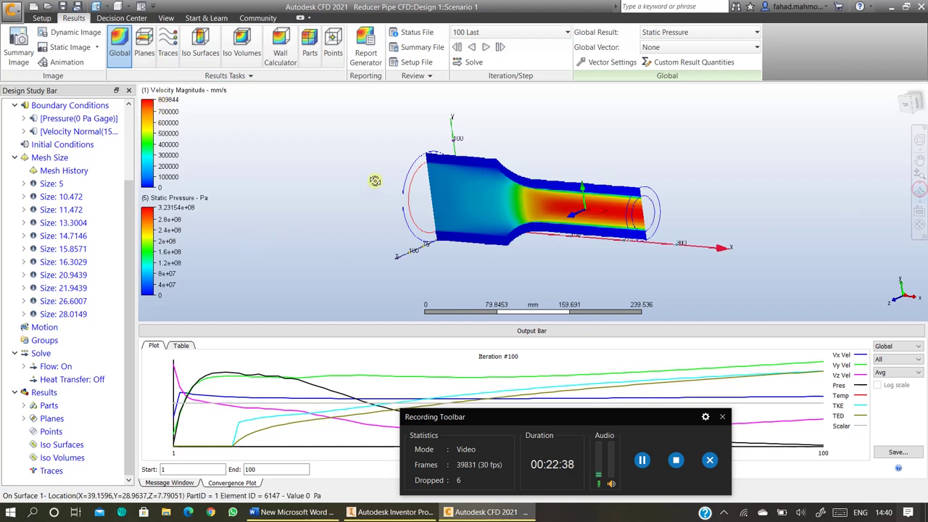
right_click(344, 178)
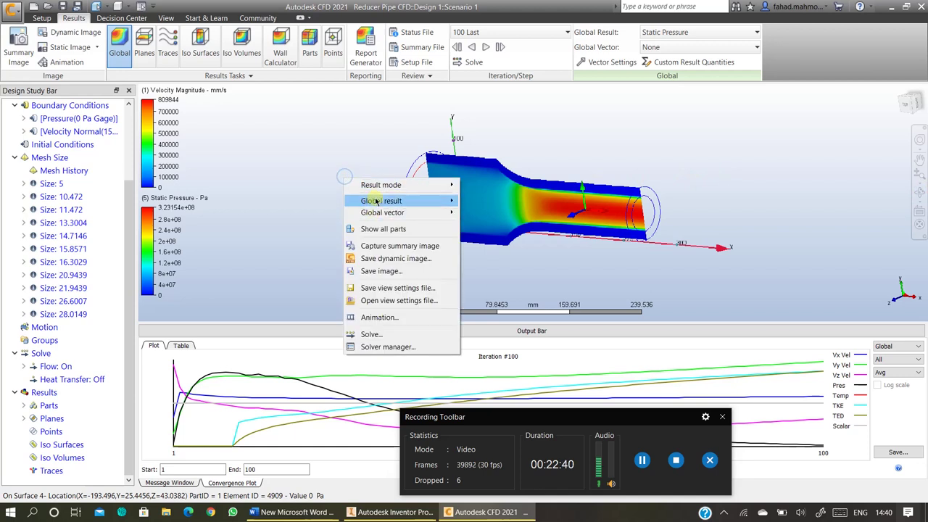
mouse_move(376, 208)
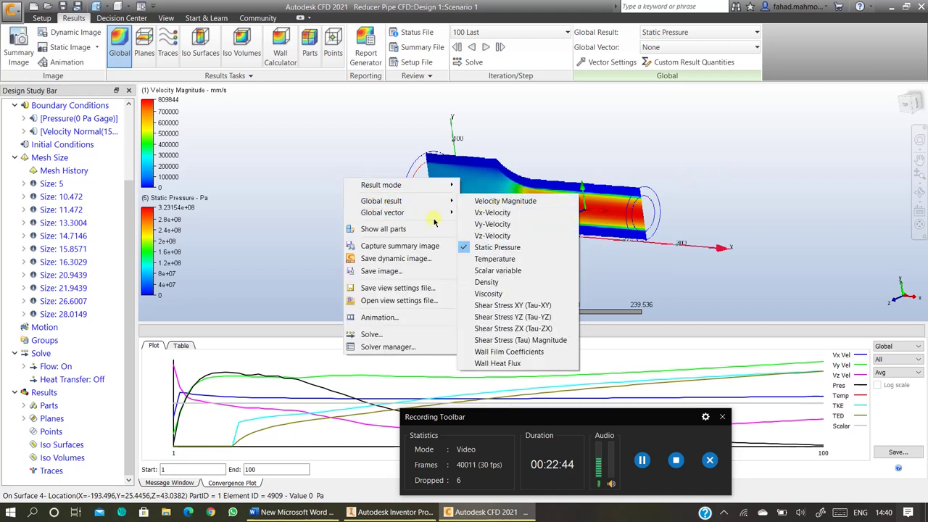
mouse_move(418, 214)
click(282, 159)
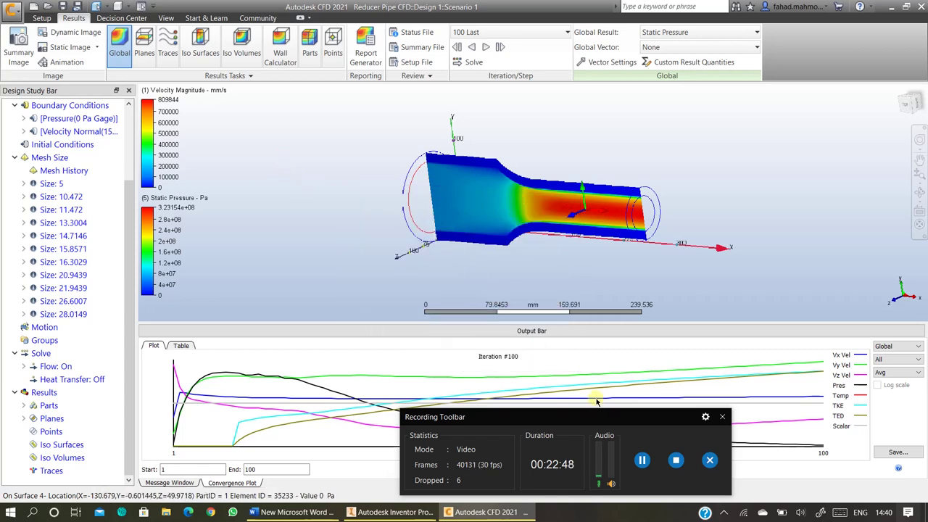
drag(601, 415, 591, 291)
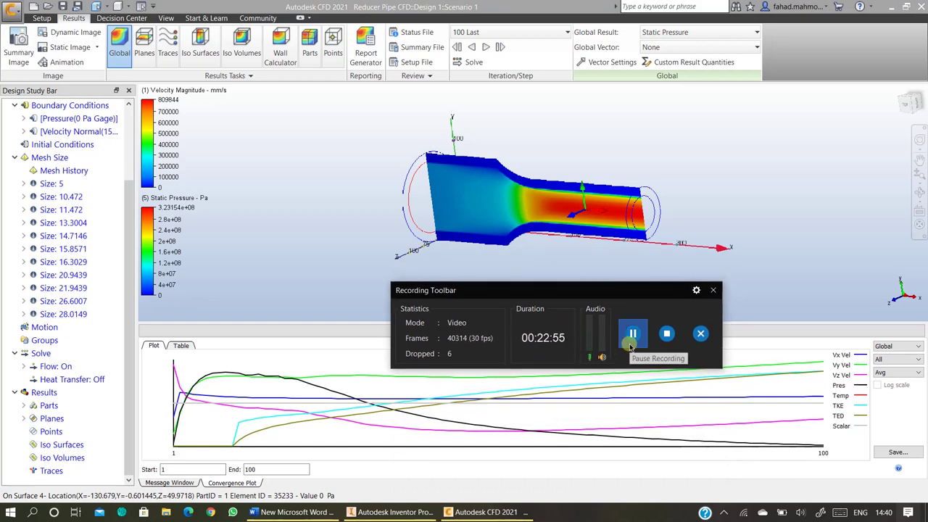